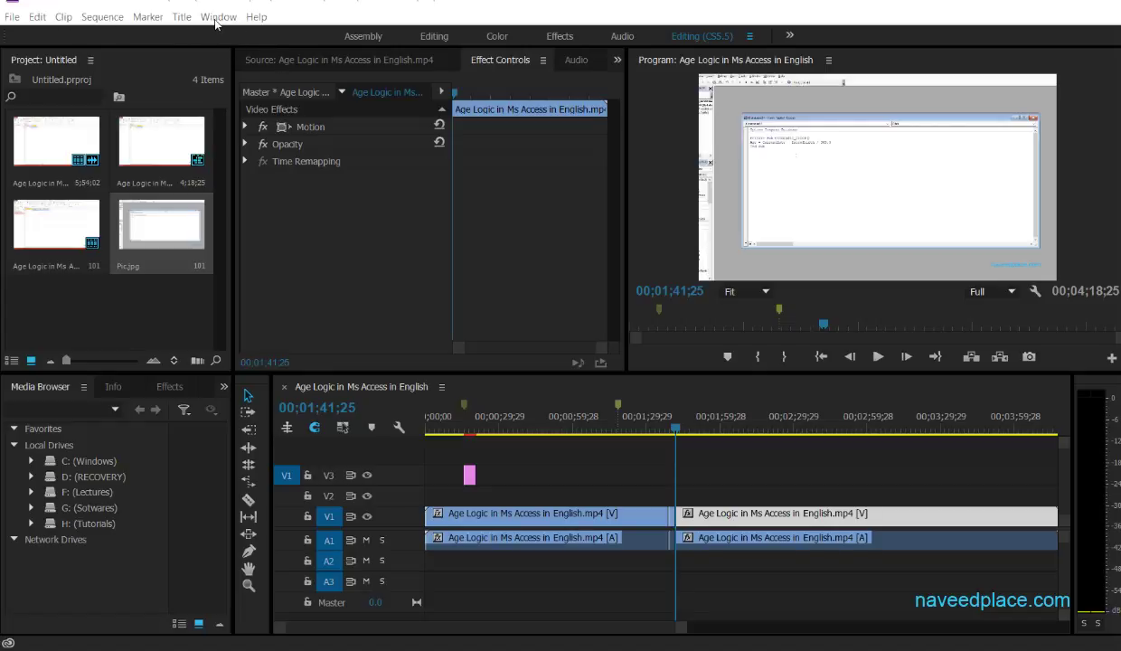
left_click(217, 17)
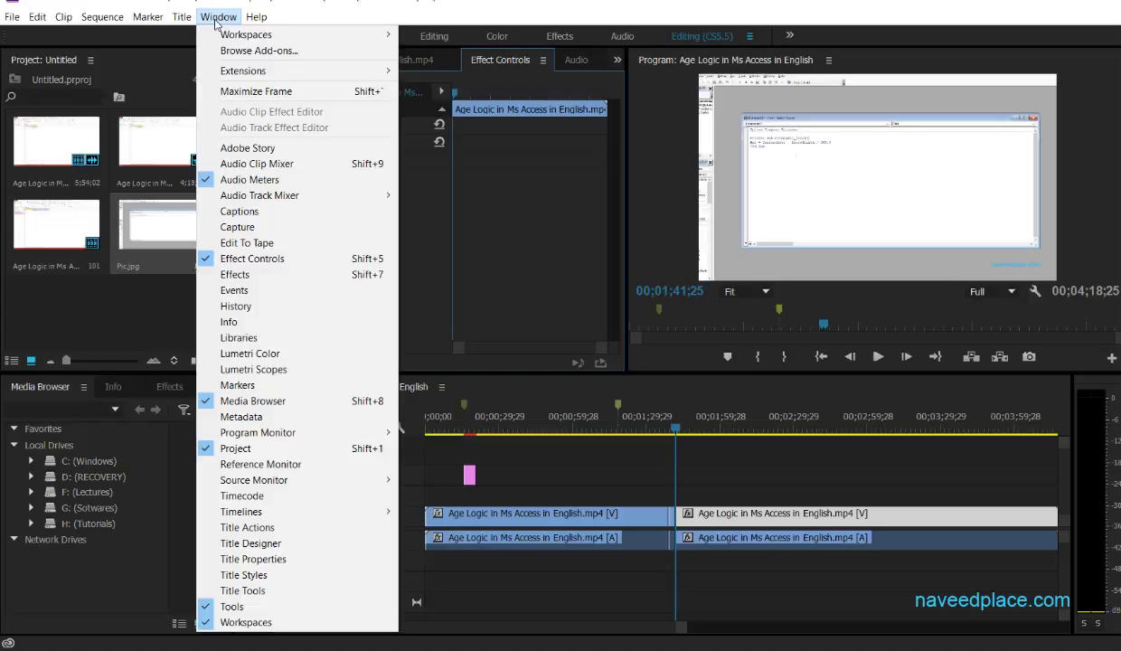
mouse_move(218, 34)
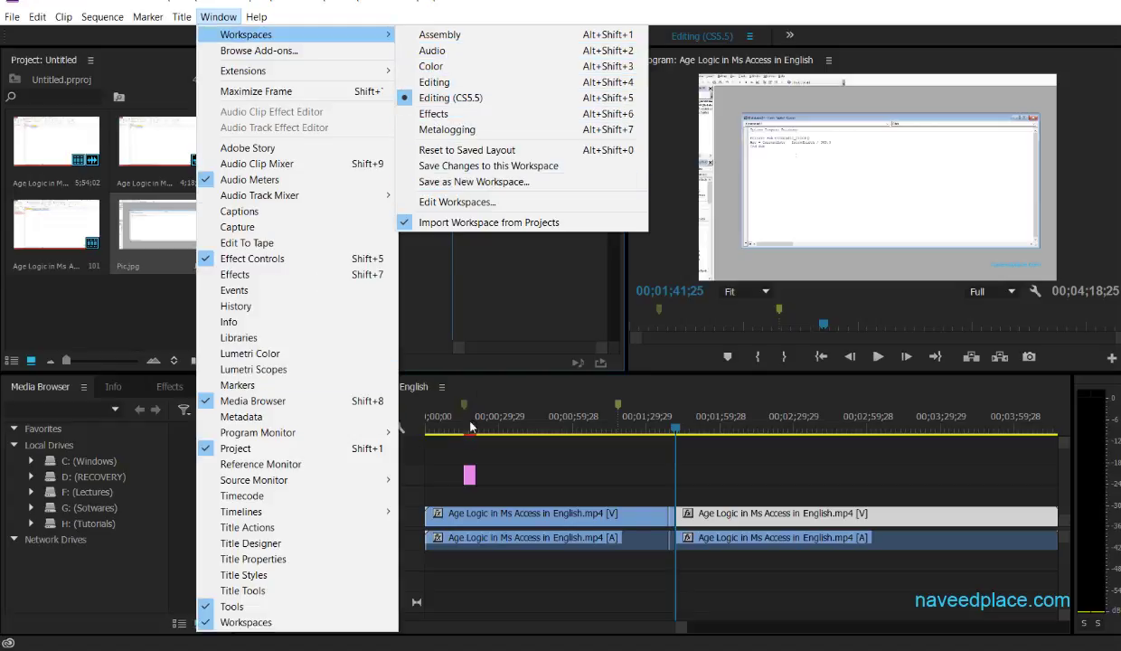
left_click(481, 347)
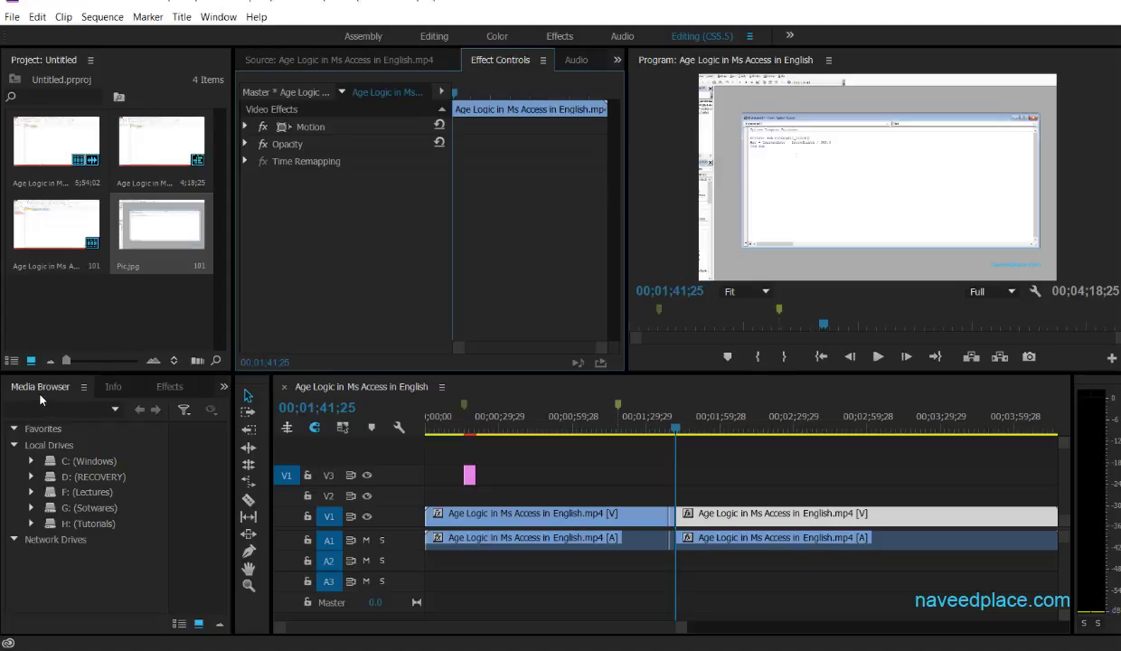
Move the Media Browser panel into the Effect Controls panel group and the Project panel into the Effects panel group.
left_click_drag(38, 387, 508, 136)
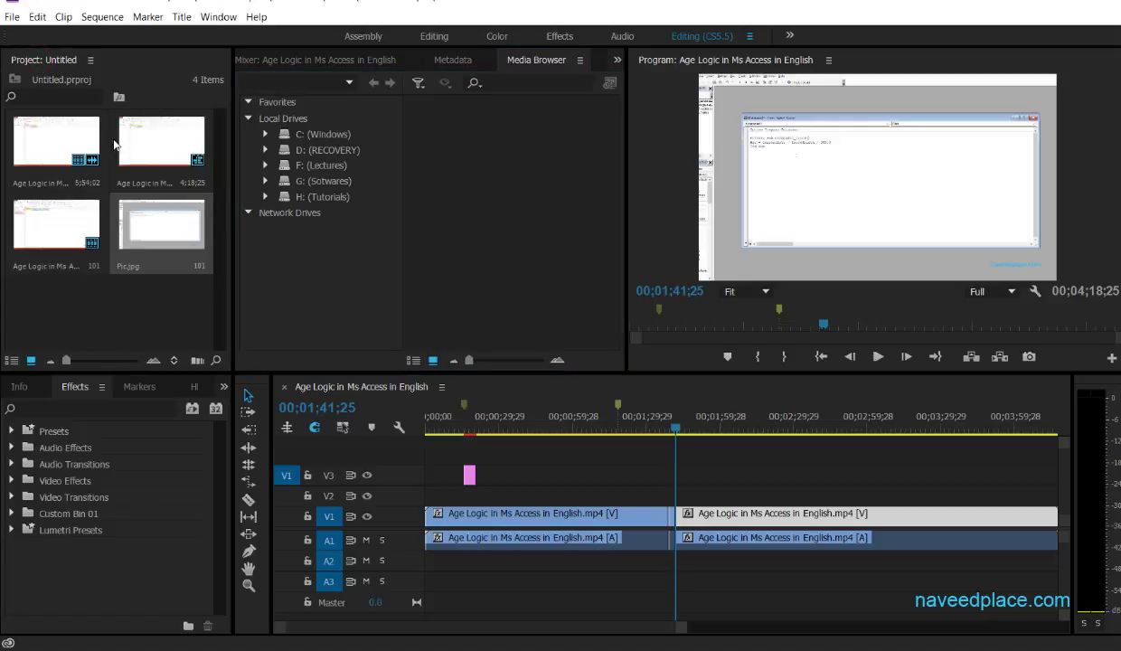
left_click(55, 63)
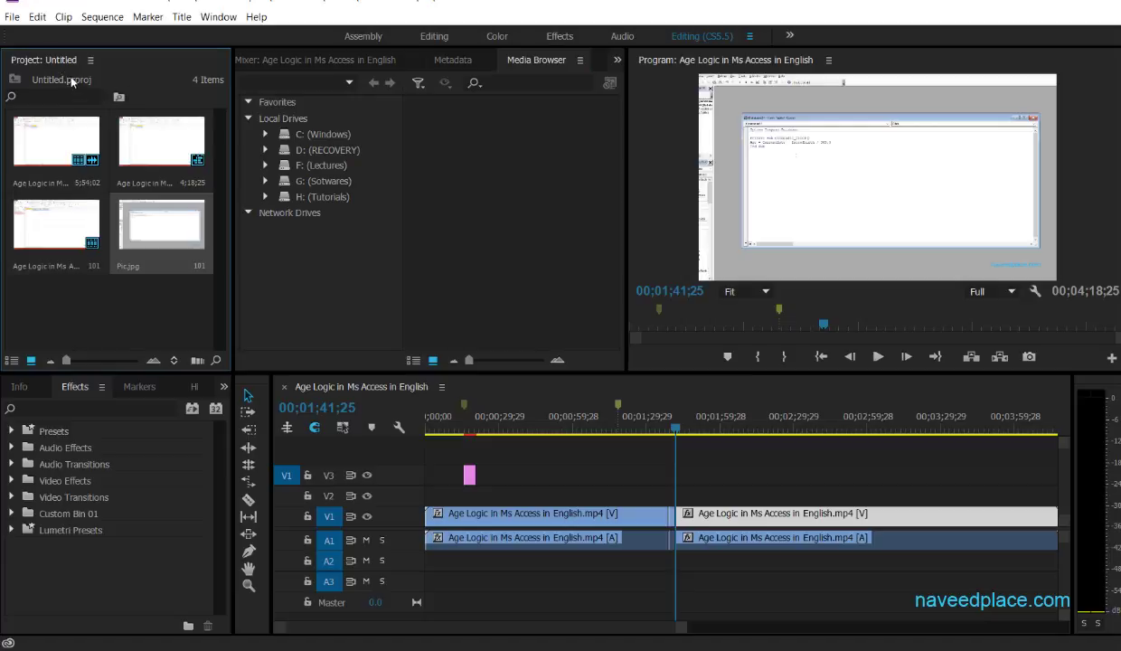
left_click_drag(43, 57, 133, 387)
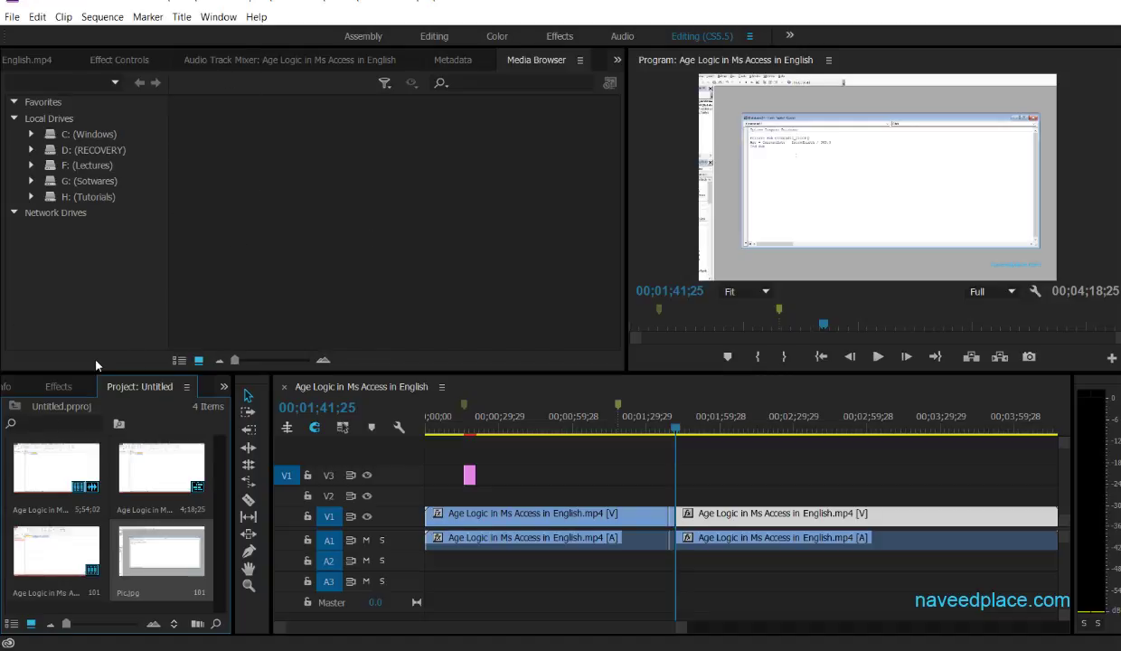
left_click(218, 16)
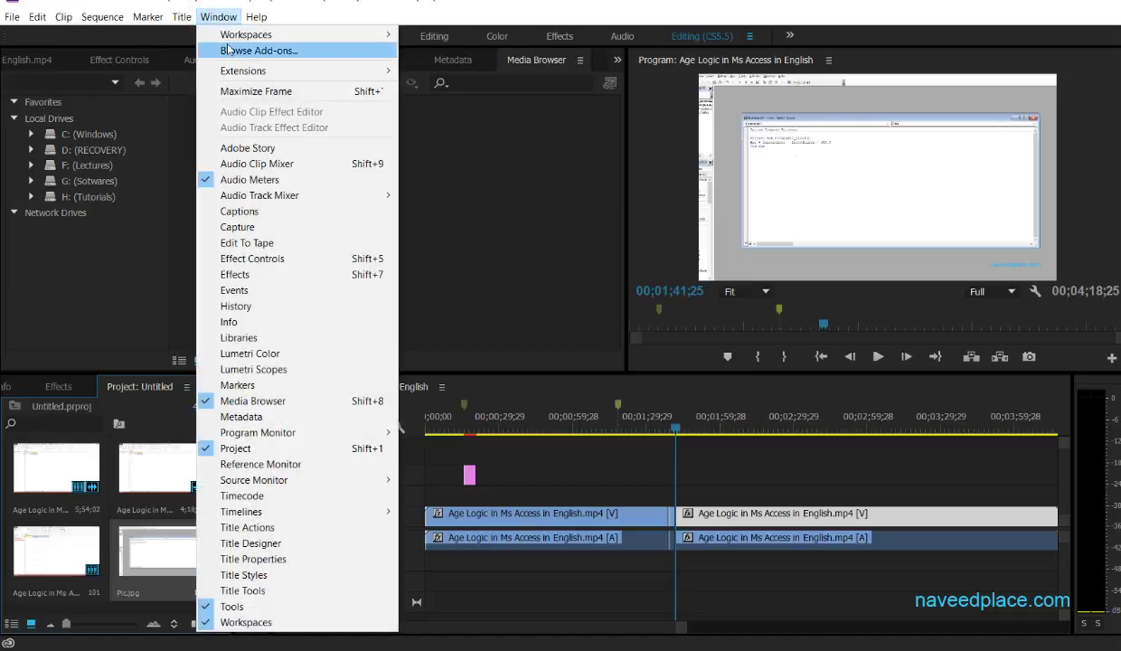
mouse_move(385, 34)
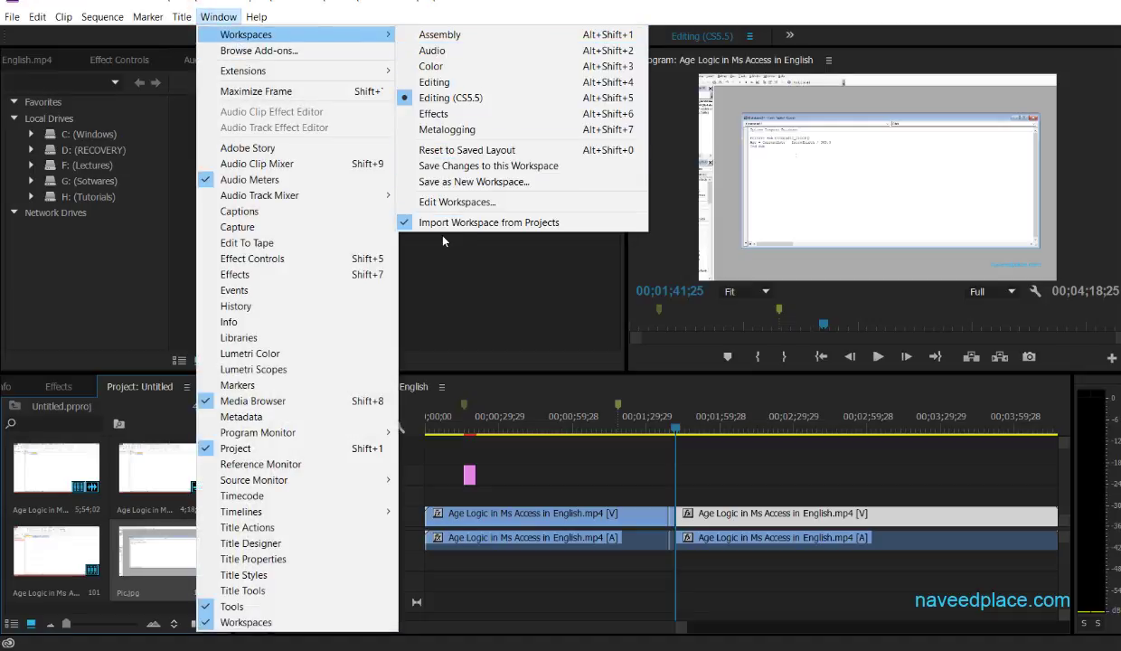
left_click(434, 284)
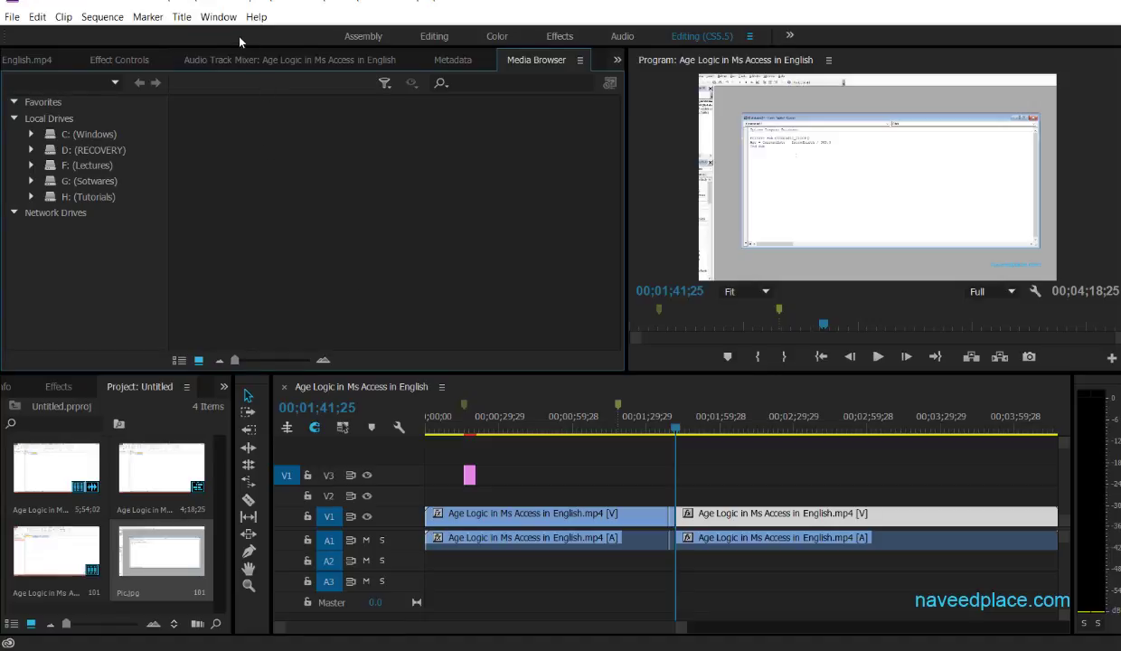
Switch to the Audio workspace and show the Source monitor.
left_click(218, 16)
mouse_move(212, 33)
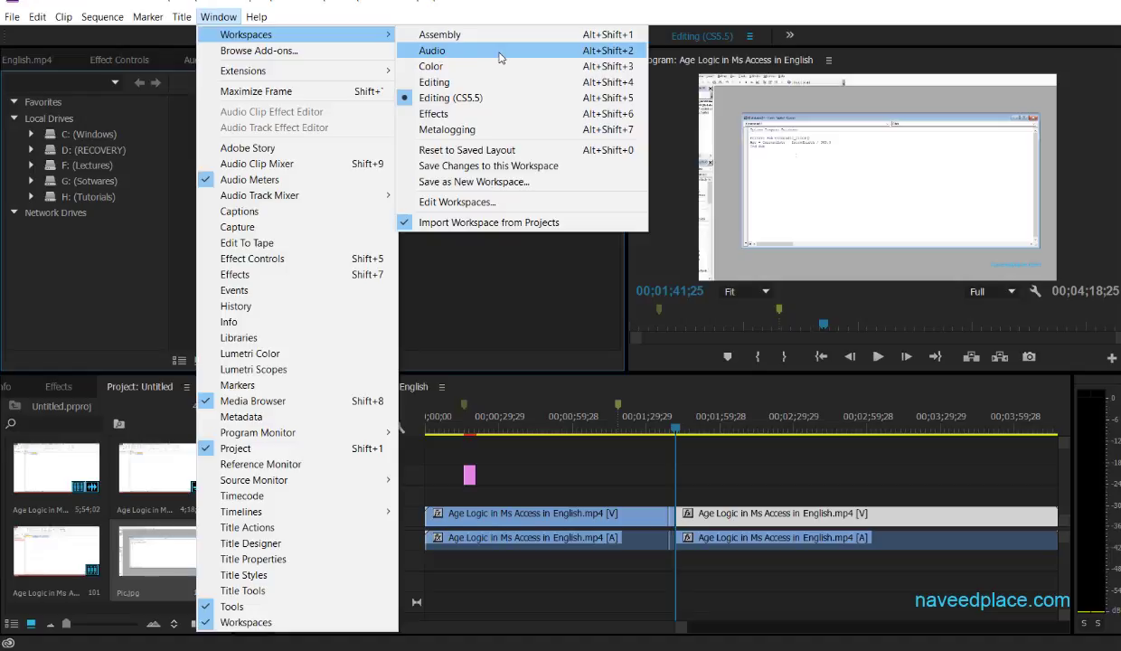
left_click(433, 58)
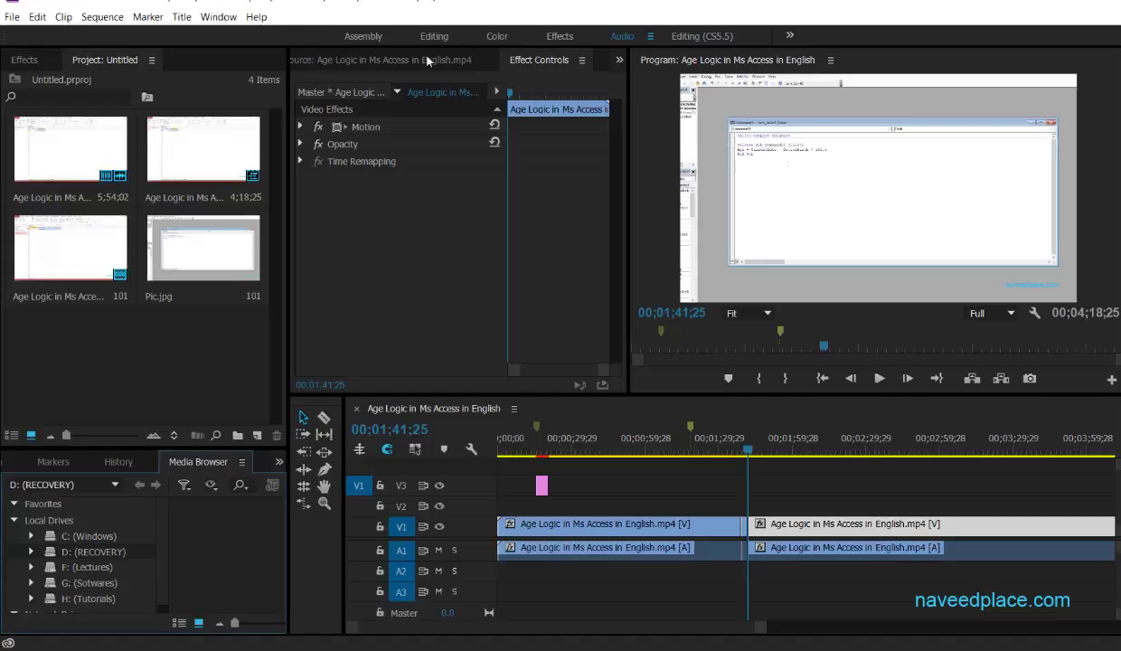
left_click(330, 61)
Switch to the Color workspace.
left_click(219, 16)
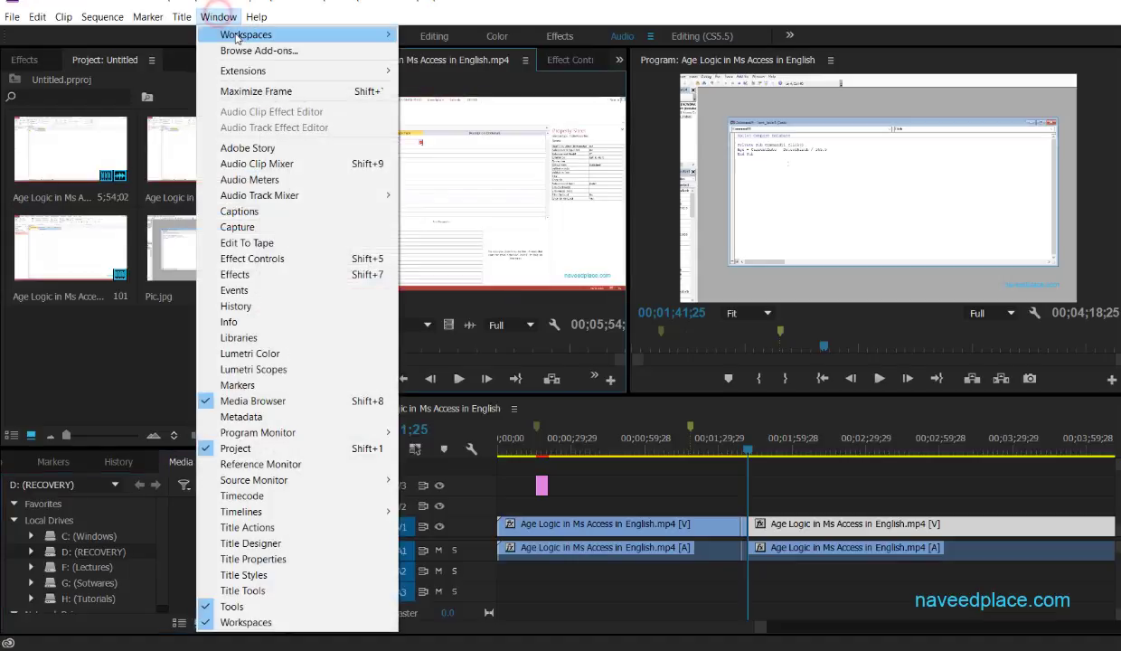
mouse_move(271, 34)
left_click(439, 51)
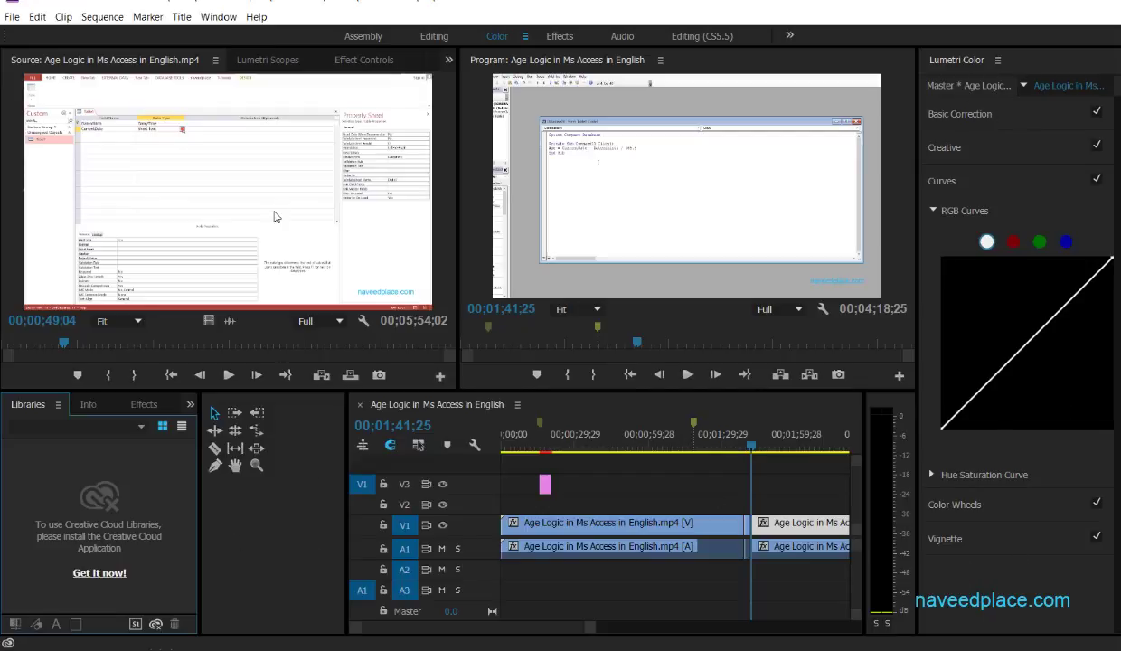
Switch to the Editing workspace, look at the Media Browser, and bring the Project panel to the front.
left_click(218, 16)
mouse_move(263, 37)
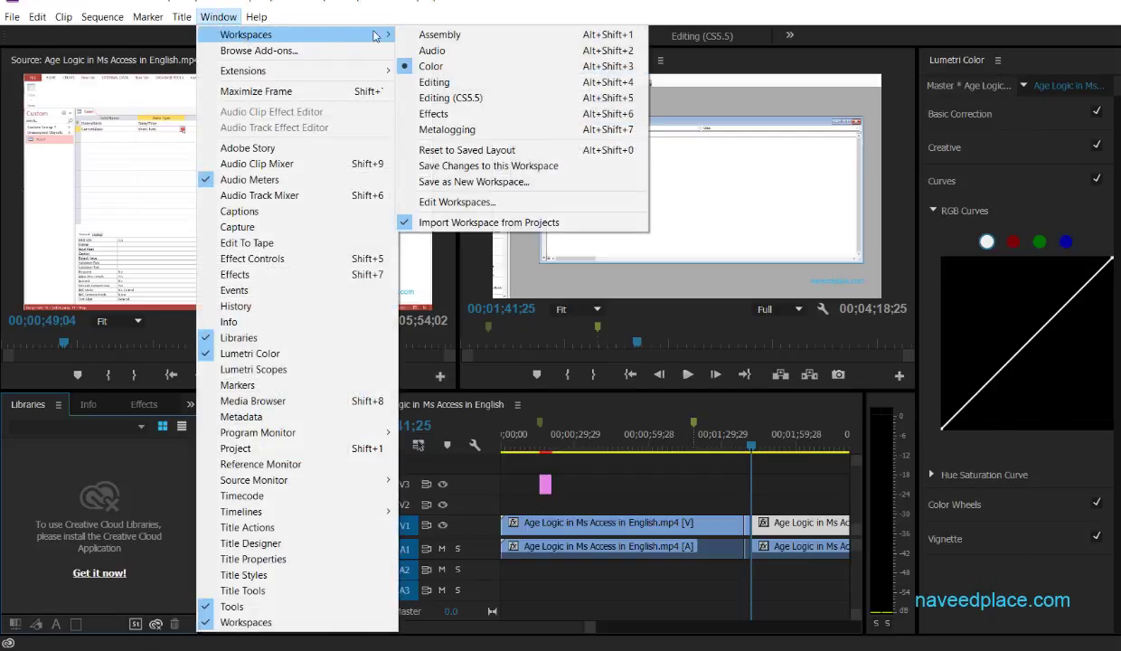
left_click(434, 83)
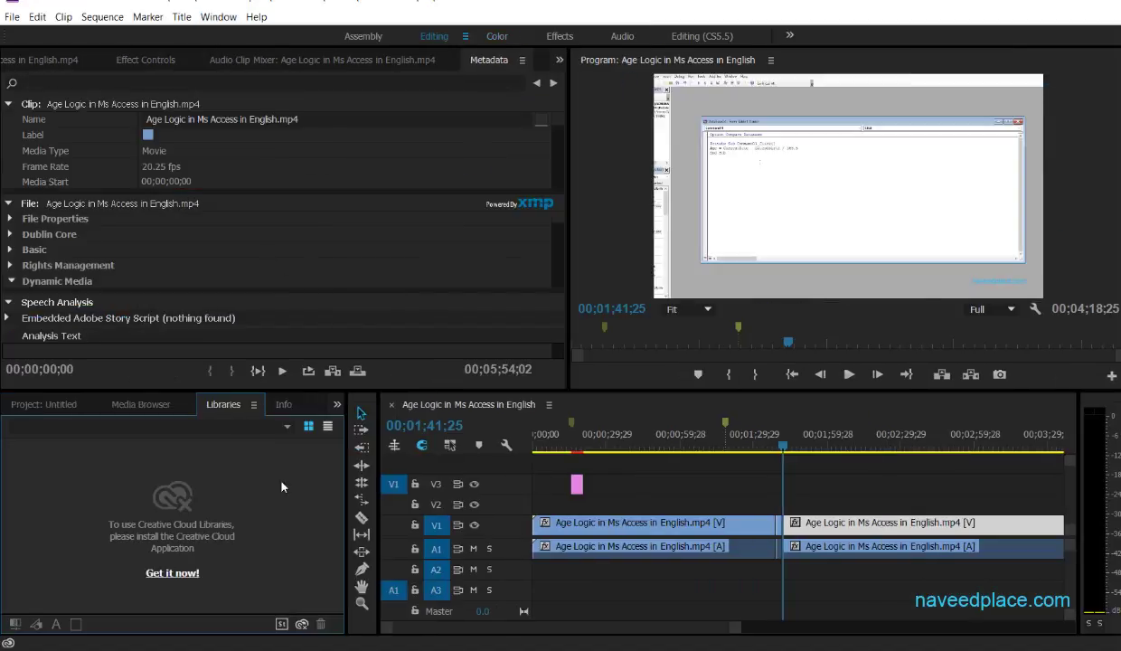
left_click(142, 404)
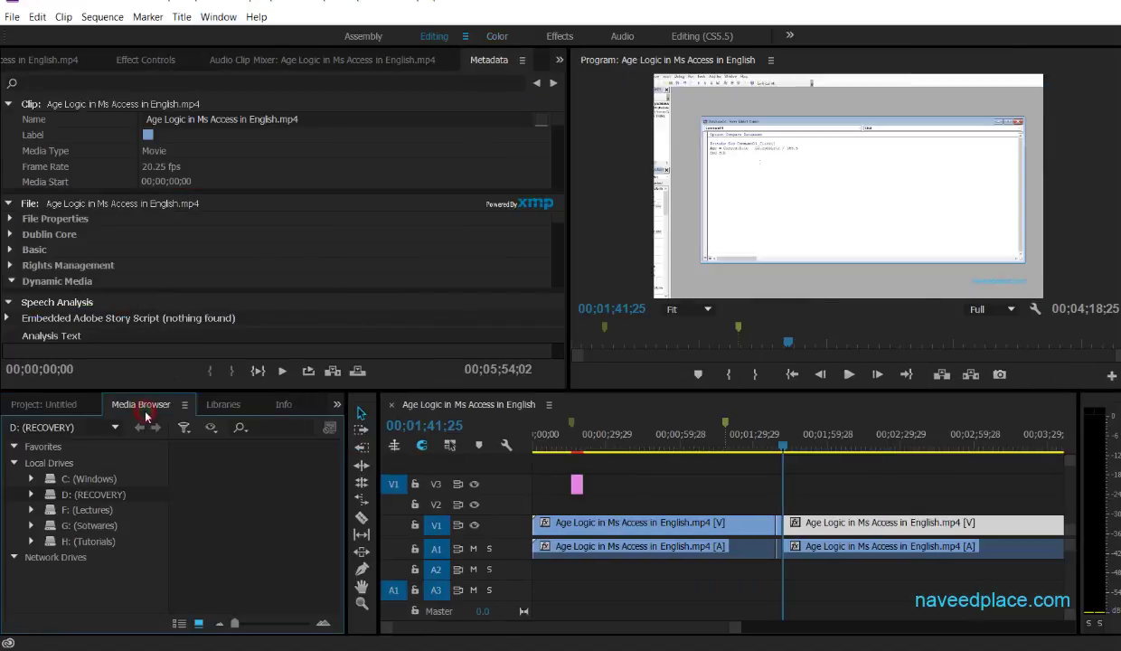
left_click(45, 405)
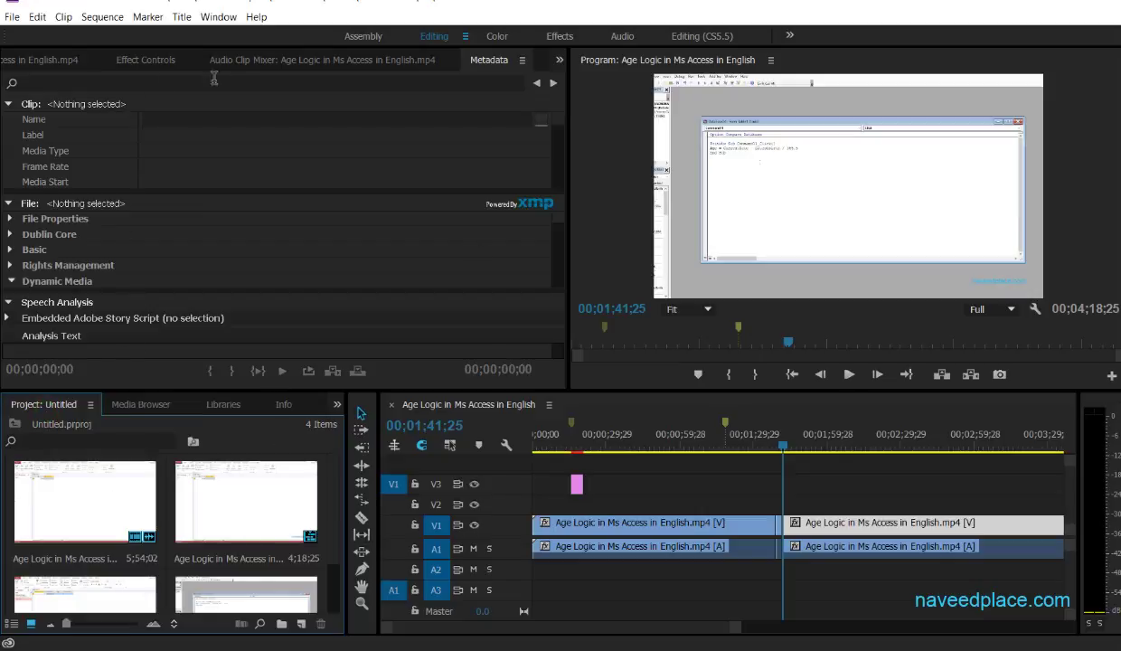
left_click(218, 16)
mouse_move(389, 38)
left_click(653, 379)
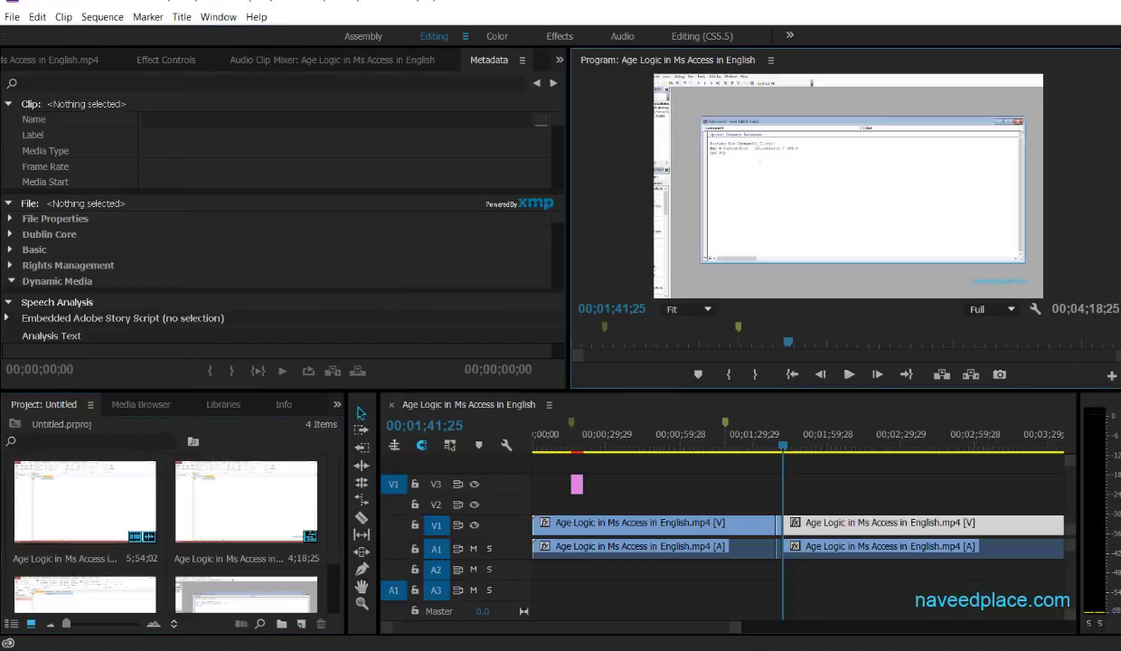
Look through the Audio Clip Mixer and Effect Controls panels, finishing on the Source monitor.
left_click(277, 64)
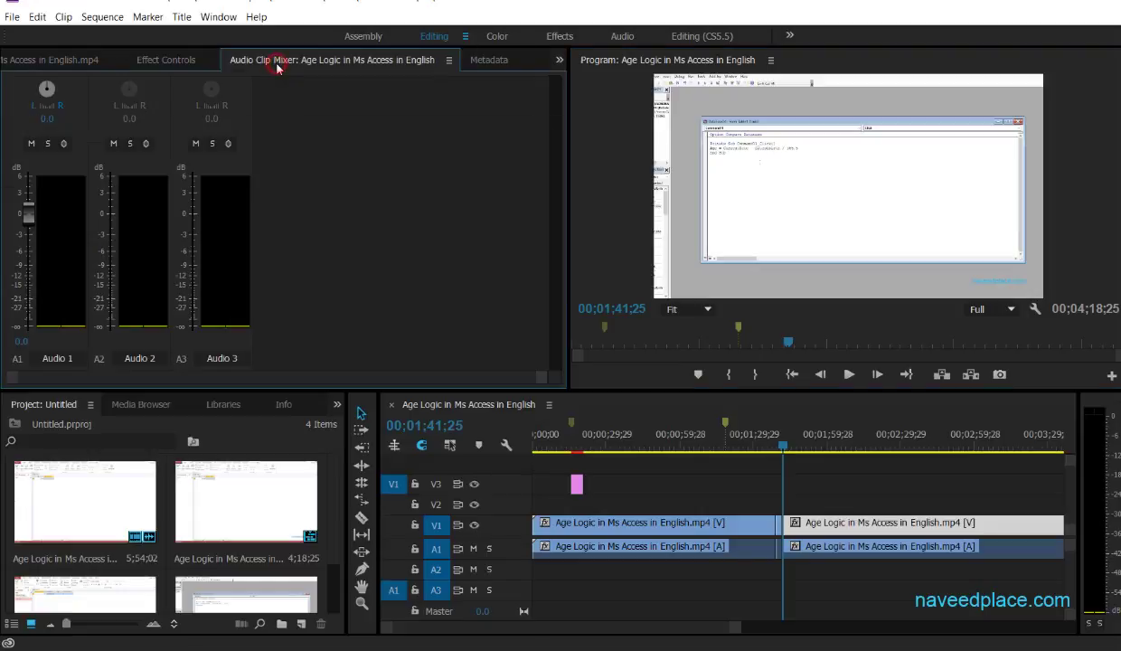
left_click(166, 60)
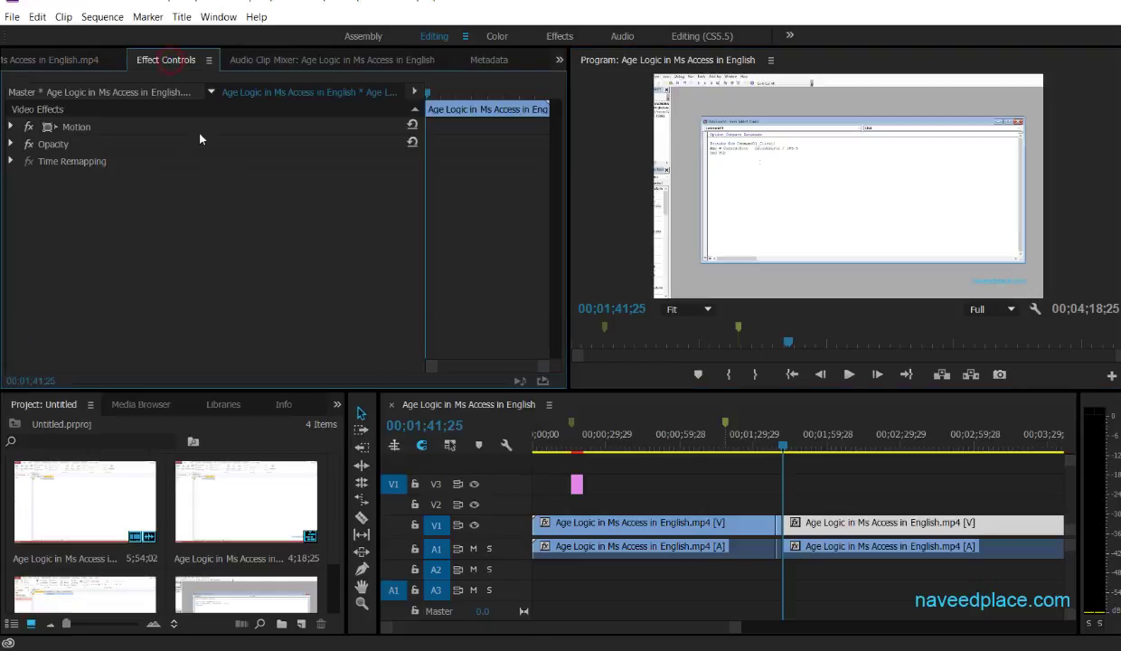
left_click(68, 60)
left_click(262, 61)
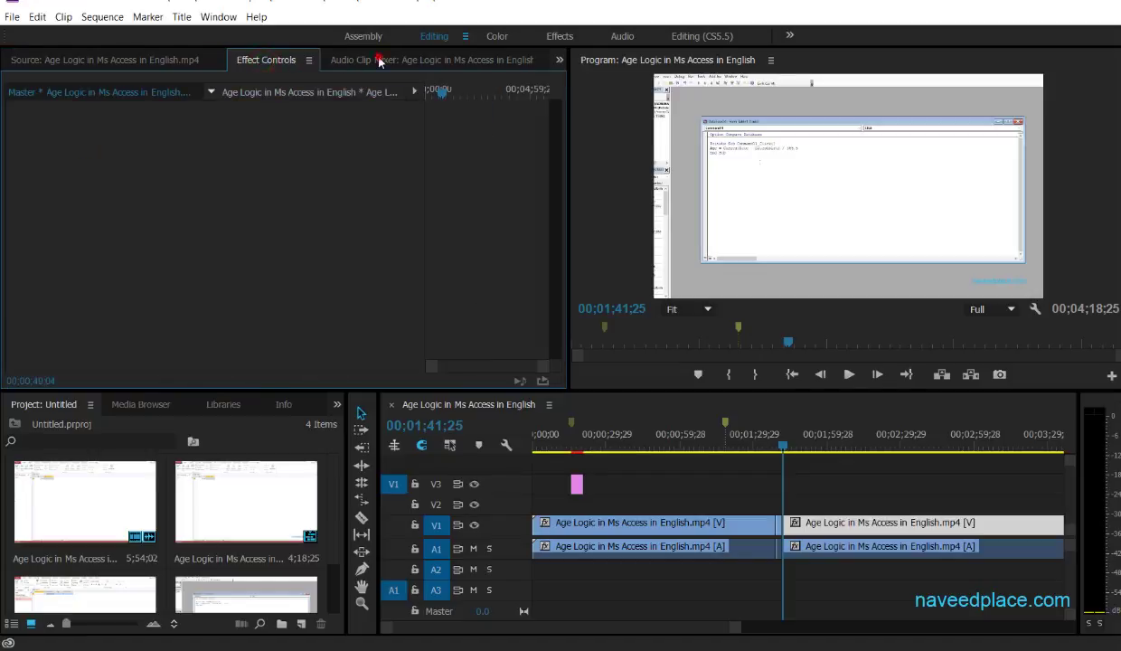
left_click(380, 61)
left_click(102, 63)
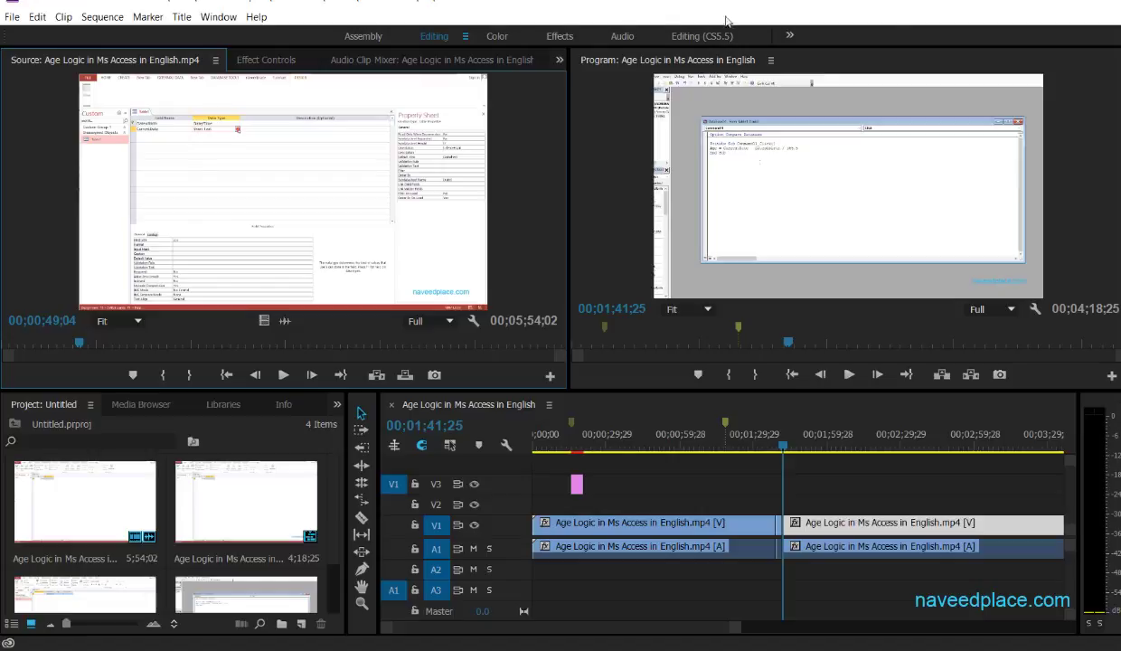
Switch through the Effects, Audio and Editing (CS5.5) workspaces, finishing on the Assembly workspace.
left_click(218, 16)
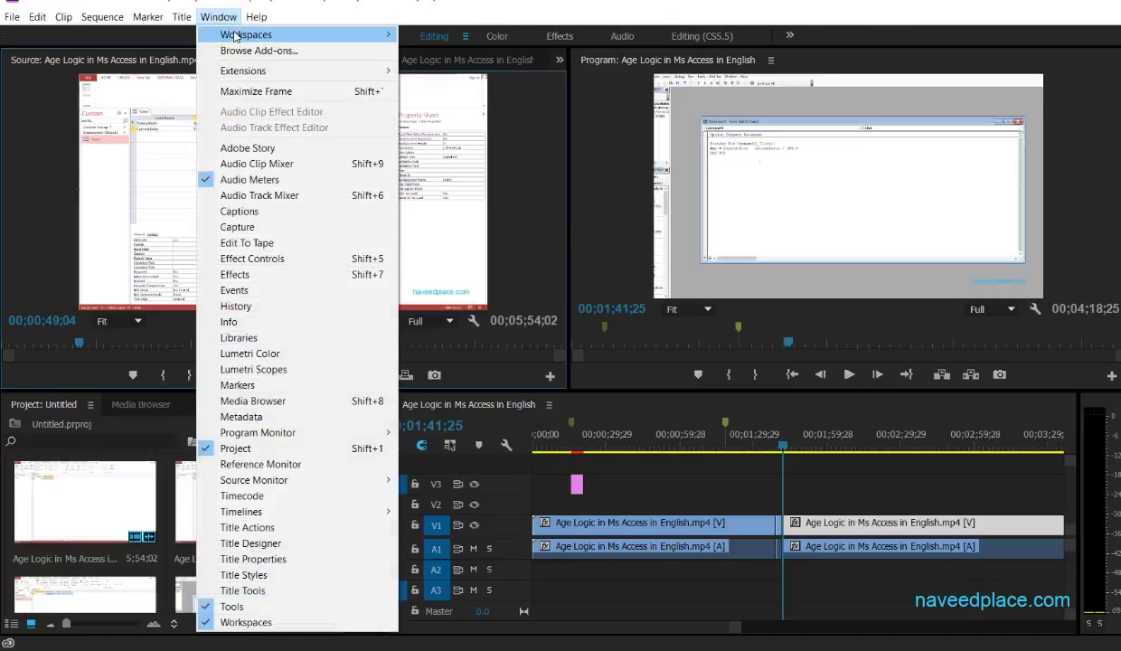
left_click(524, 271)
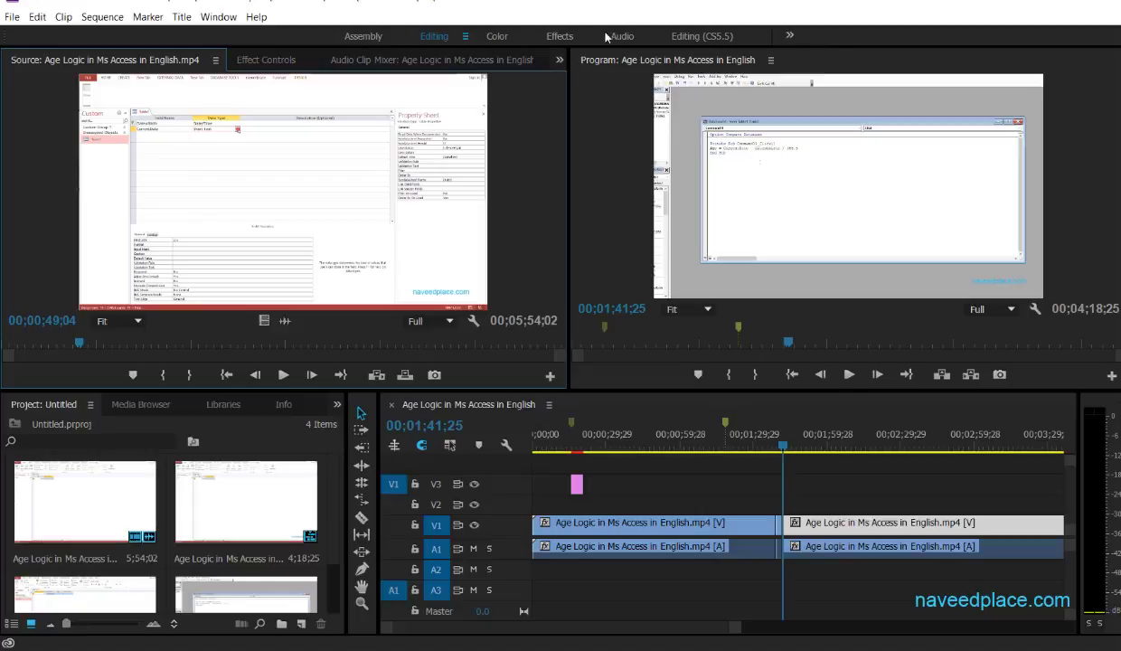
left_click(561, 36)
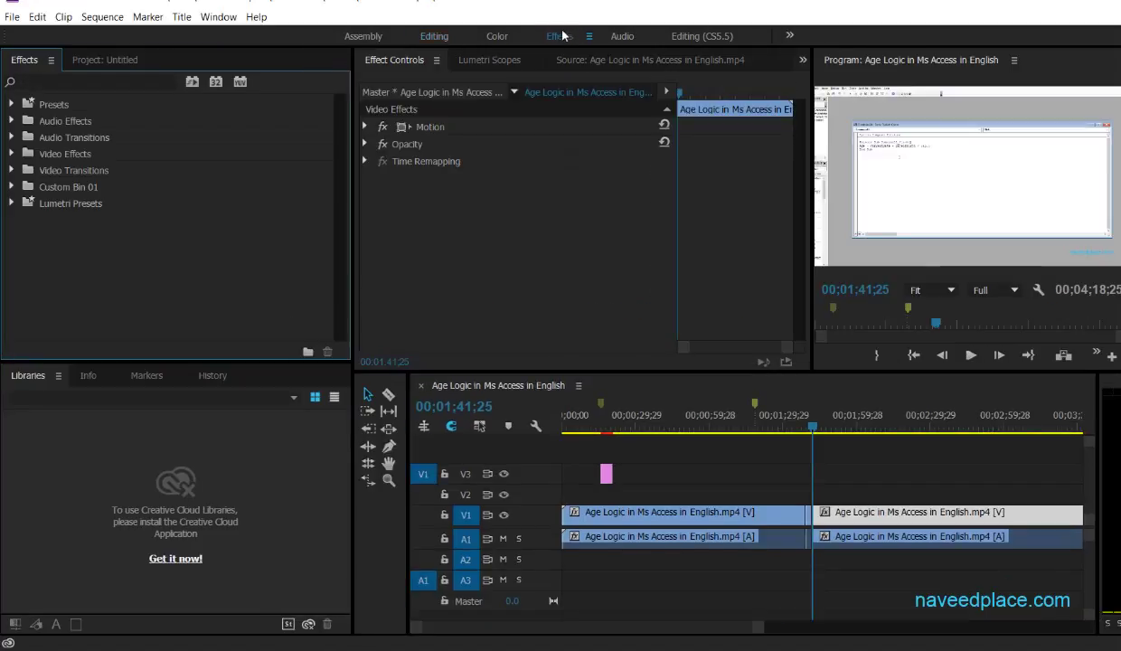
left_click(610, 36)
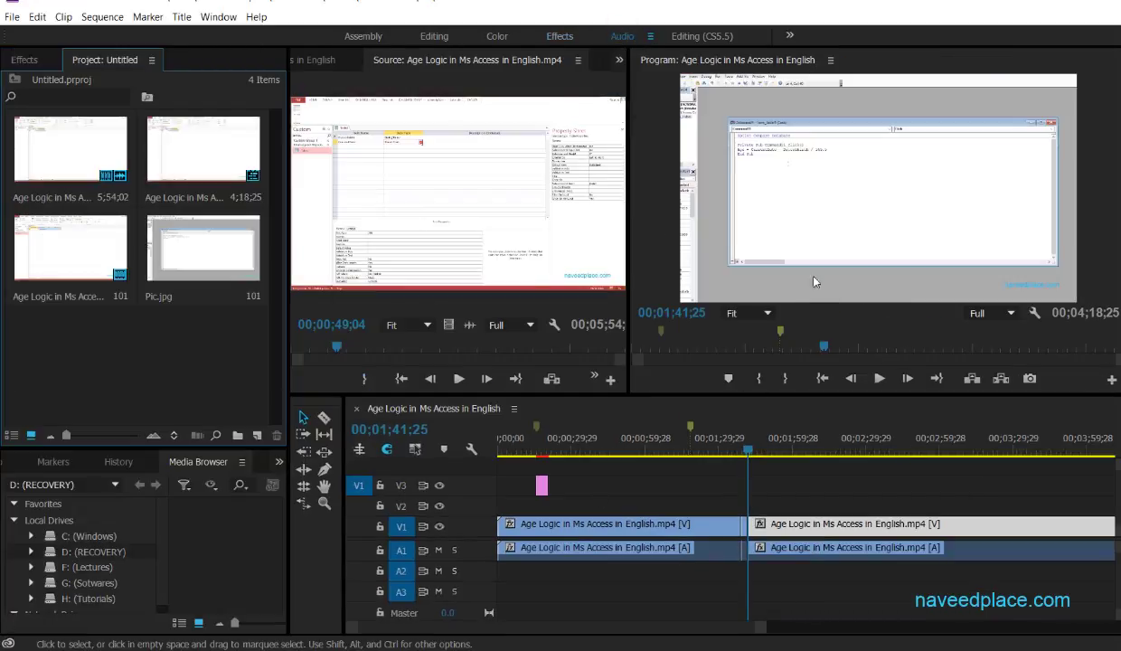
left_click(695, 38)
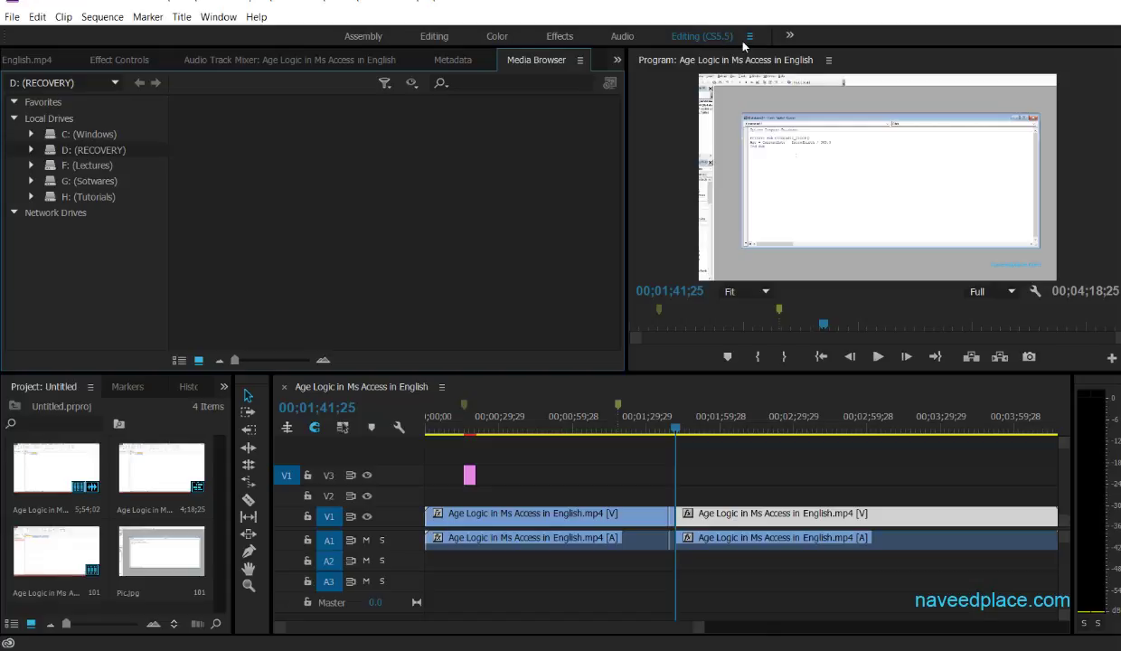
left_click(371, 38)
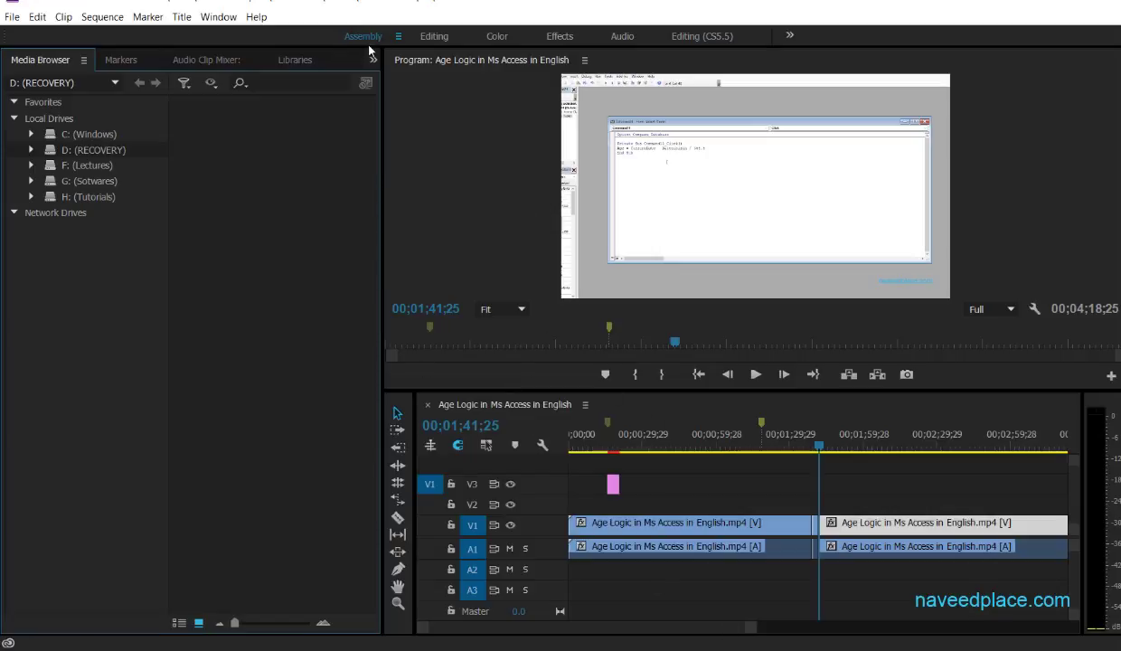
Reset the Assembly workspace to its saved layout.
left_click(218, 16)
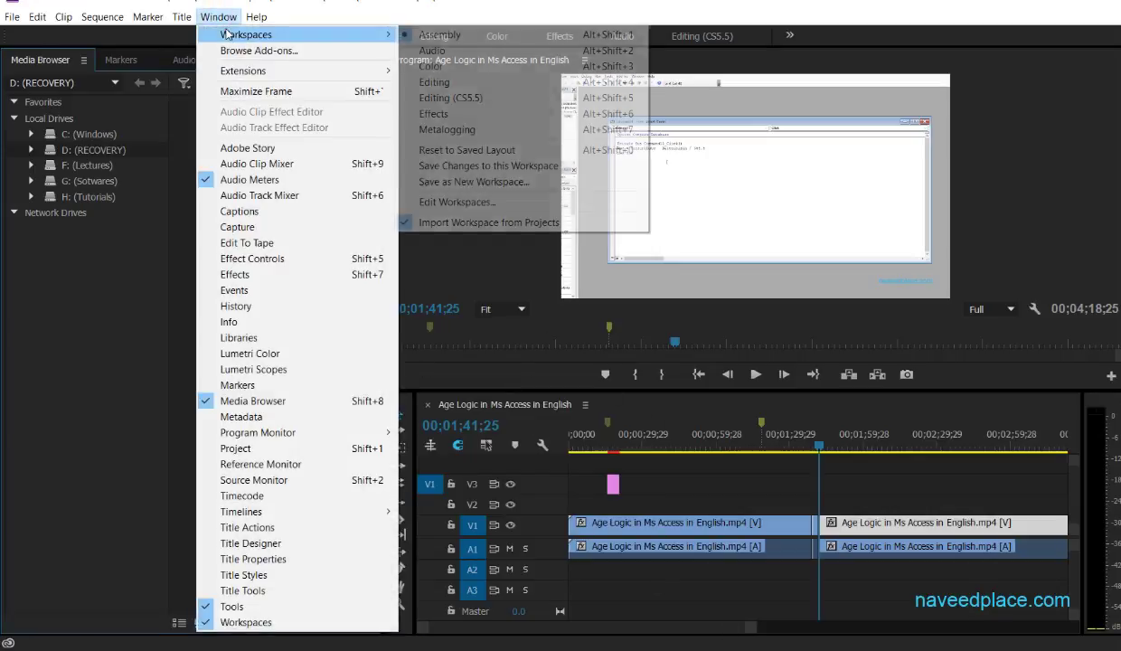
mouse_move(296, 40)
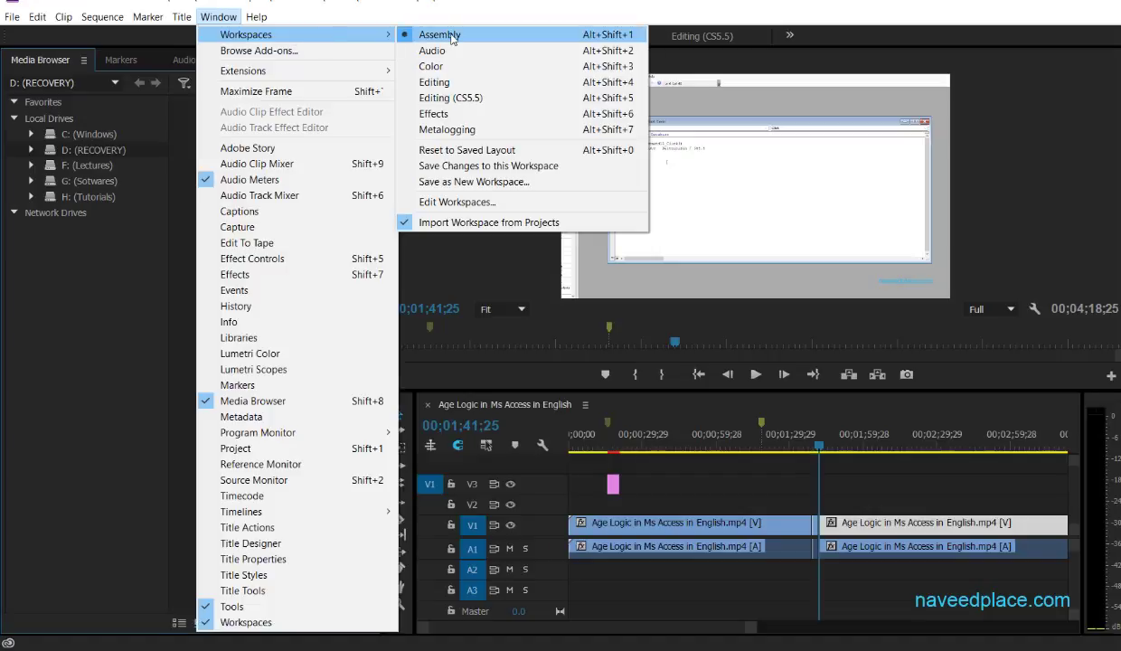
left_click(457, 151)
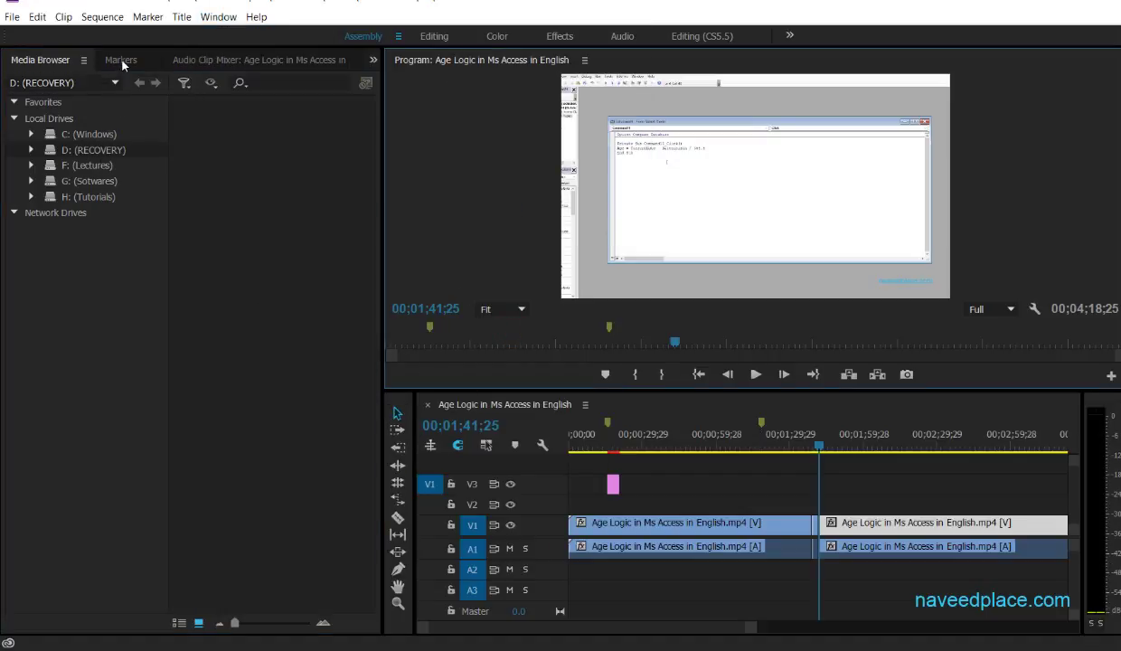
Dock Markers in its own frame above the Audio Clip Mixer group and move Media Browser behind the Program monitor.
mouse_move(123, 63)
left_mouse_down()
mouse_move(137, 92)
mouse_move(127, 66)
left_mouse_up()
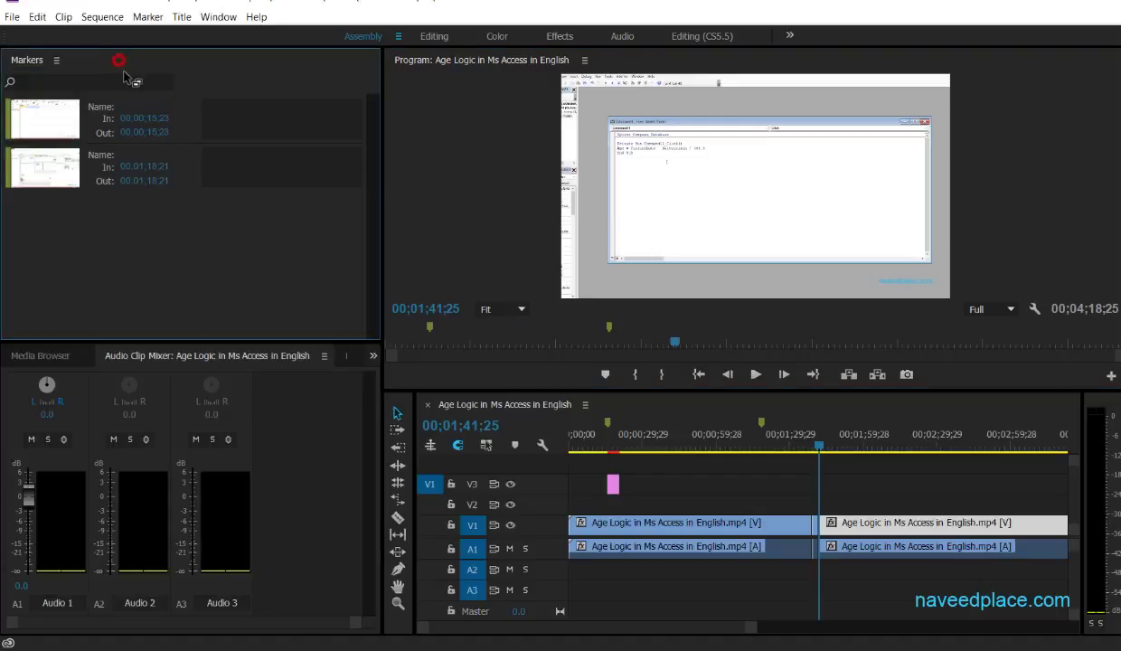
left_click_drag(40, 355, 434, 220)
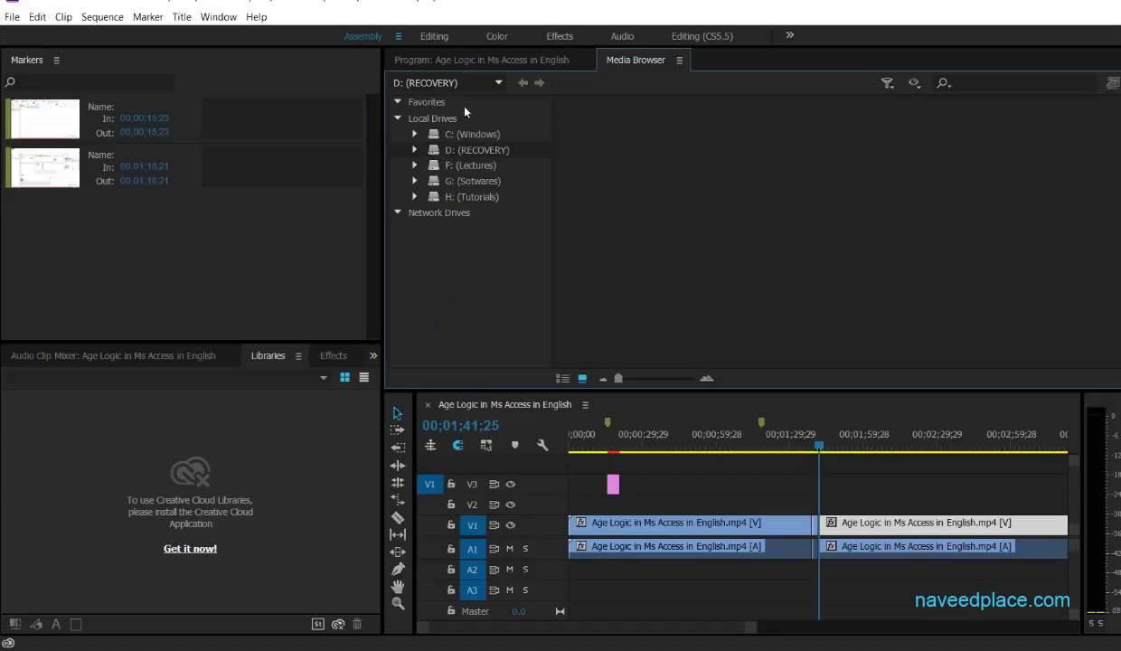
left_click(455, 61)
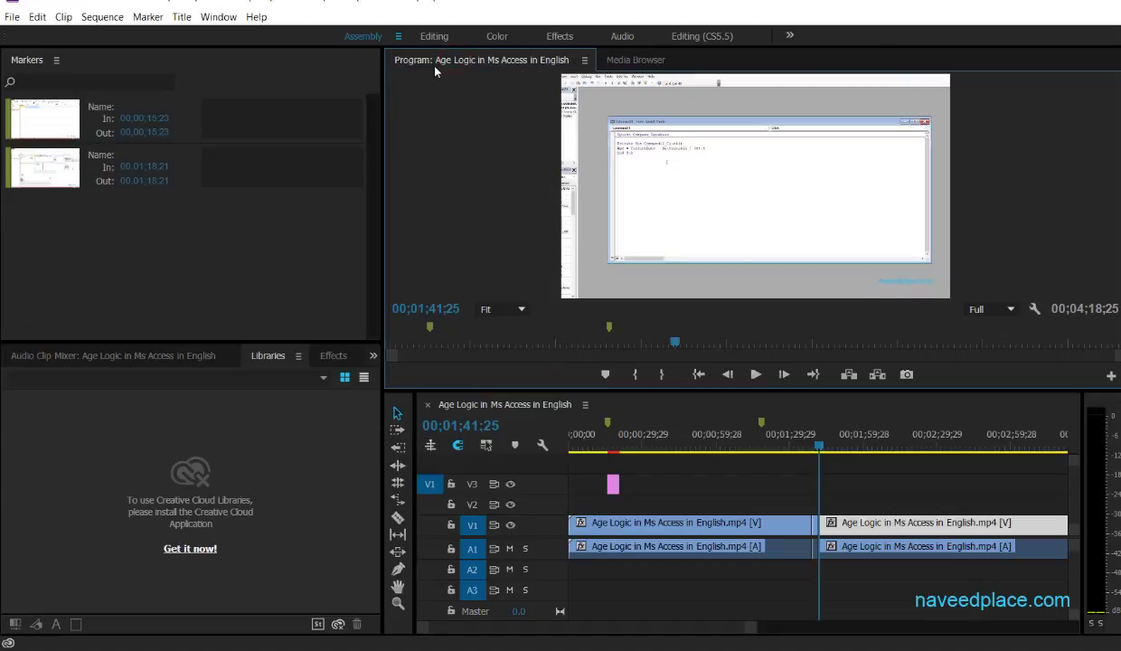
Reset the Assembly workspace to its saved layout, discarding the rearranged Markers and Media Browser panels.
left_click(219, 20)
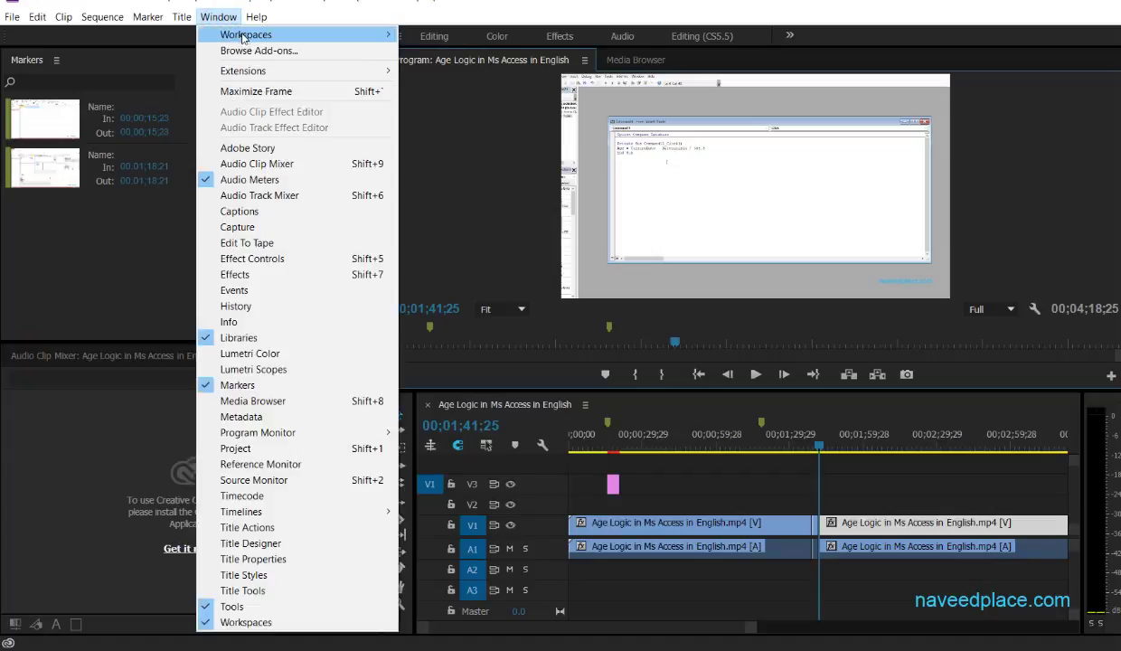
mouse_move(238, 36)
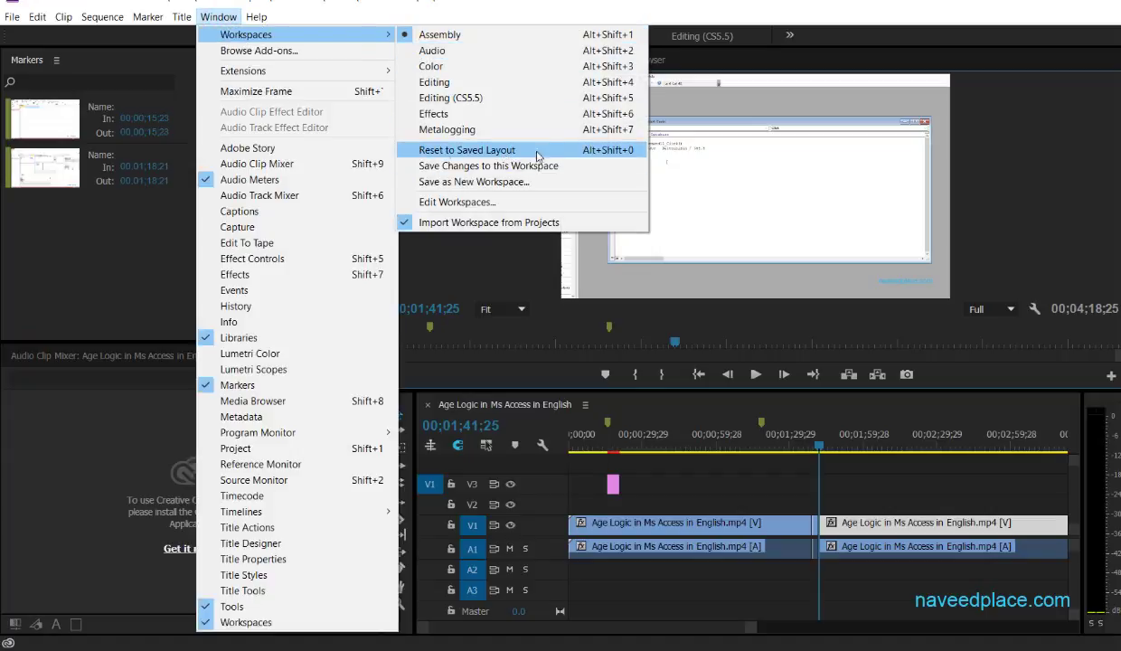
left_click(487, 151)
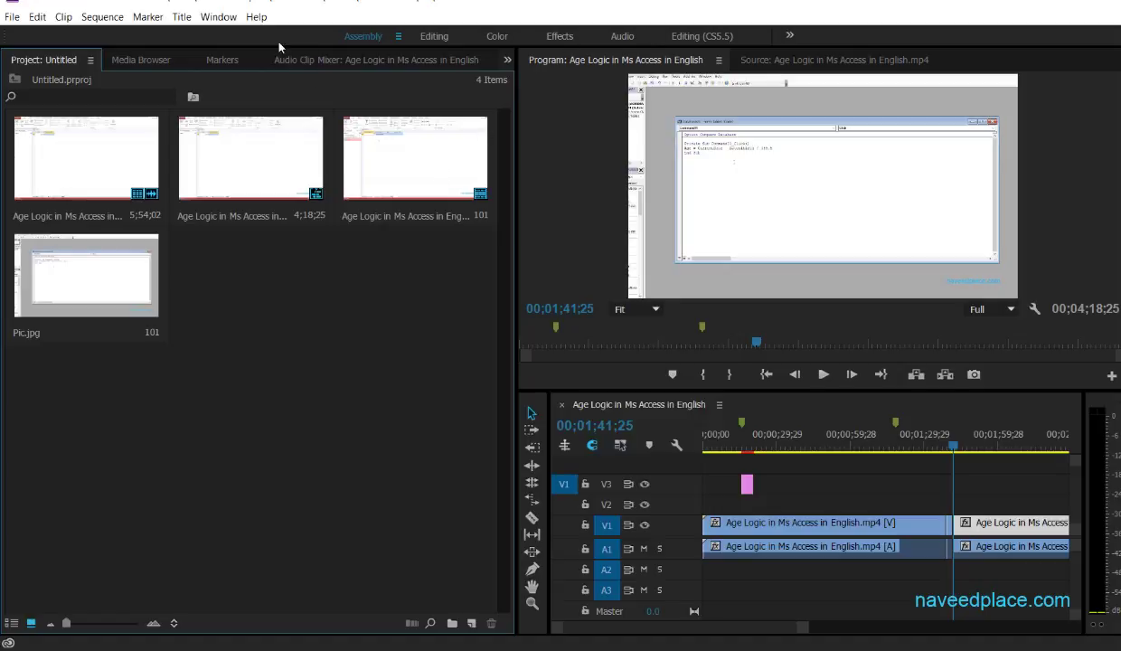
Switch to the Editing (CS5.5) workspace and reset it to its saved layout.
left_click(218, 16)
mouse_move(353, 36)
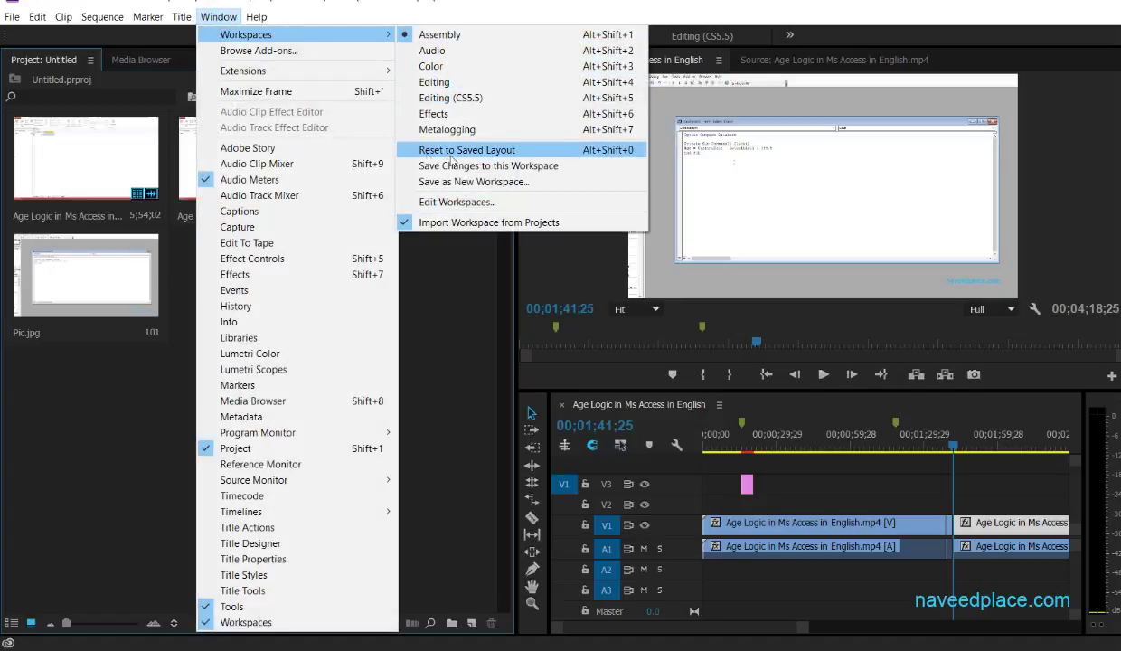
left_click(449, 98)
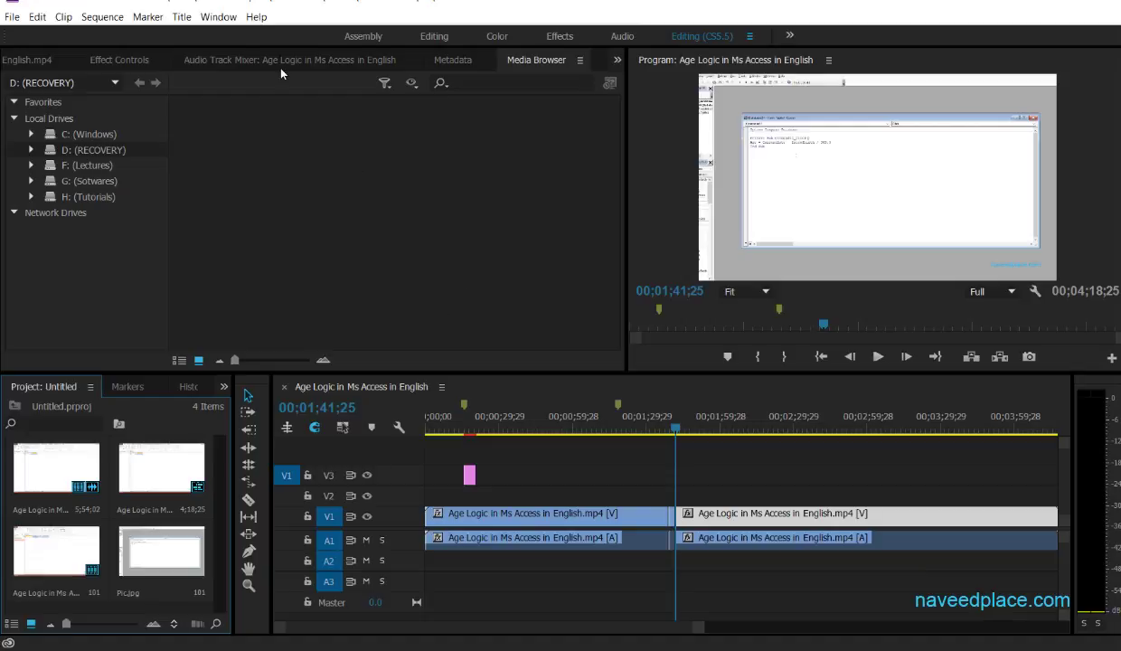
left_click(219, 17)
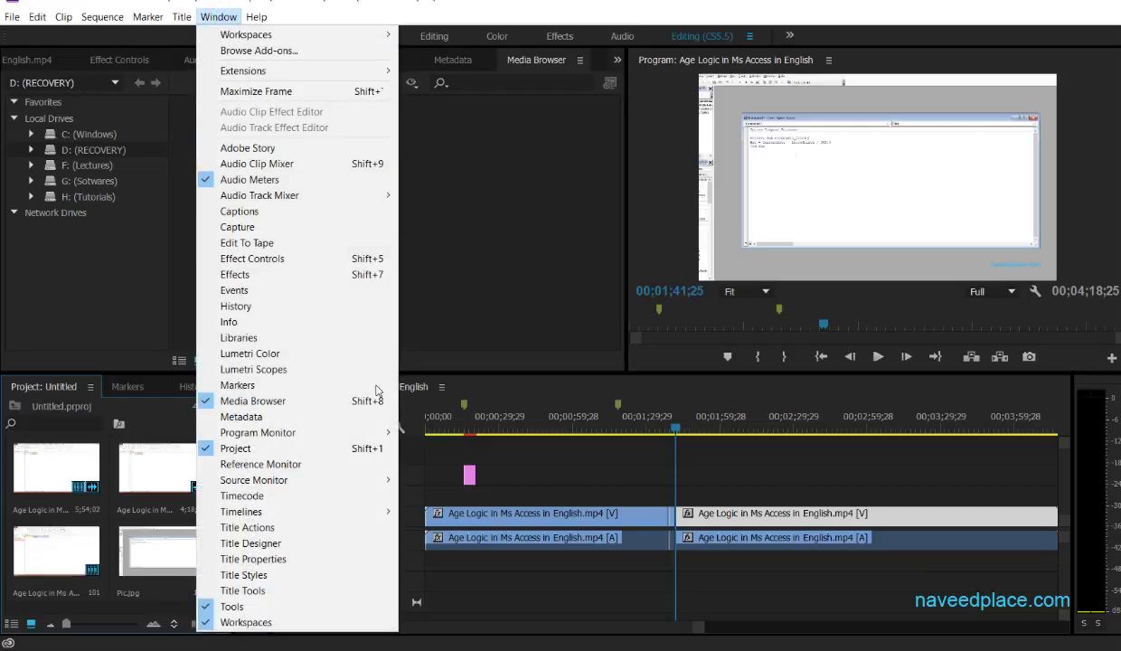
left_click(457, 267)
left_click(219, 16)
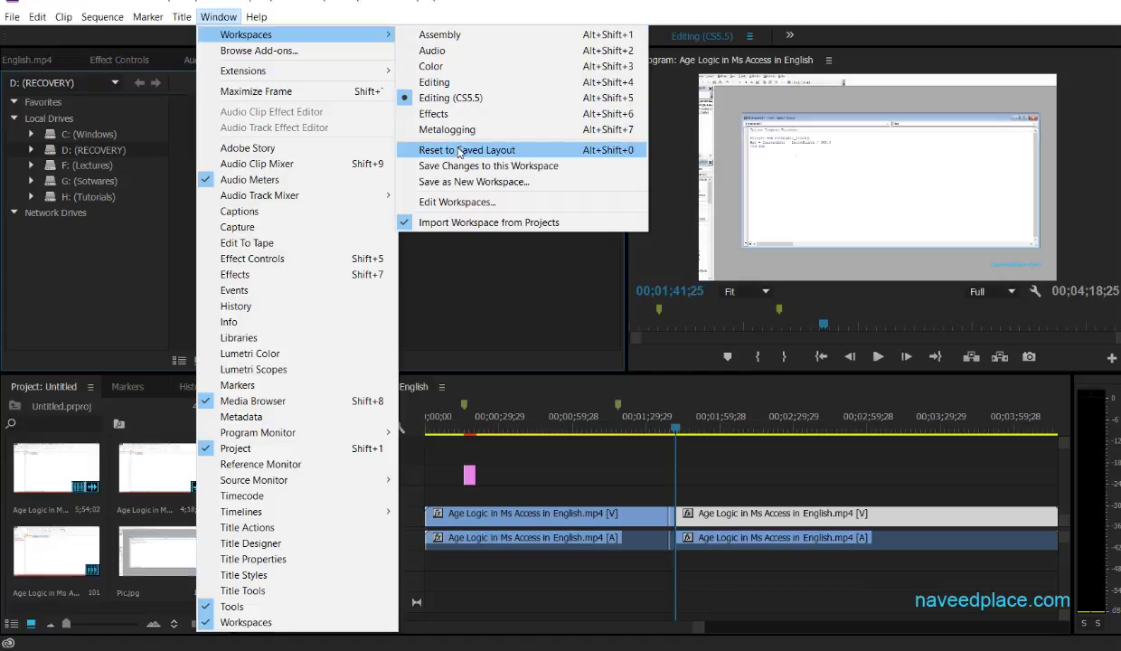
left_click(459, 151)
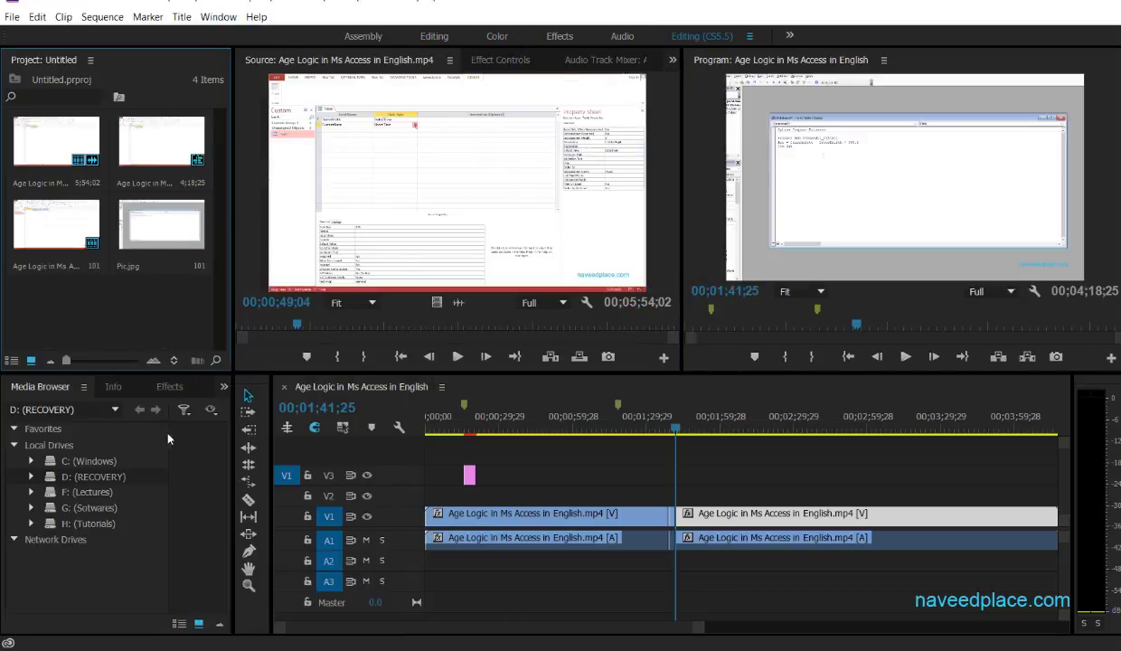
Save the current panel layout as changes to the Editing (CS5.5) workspace.
left_click(218, 16)
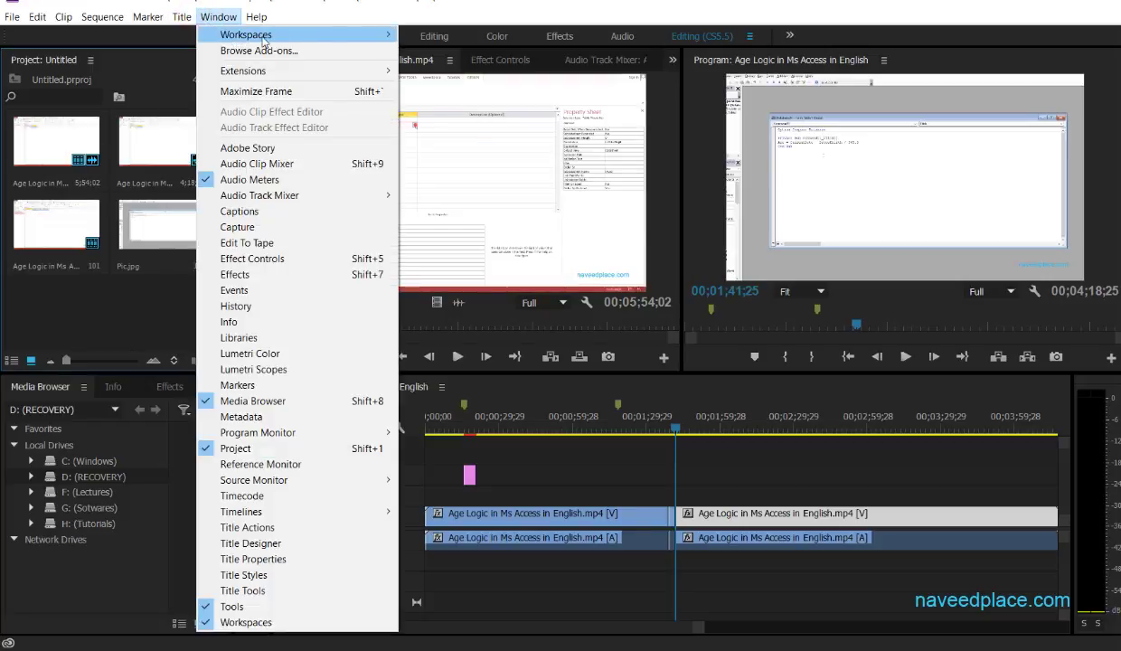
mouse_move(264, 40)
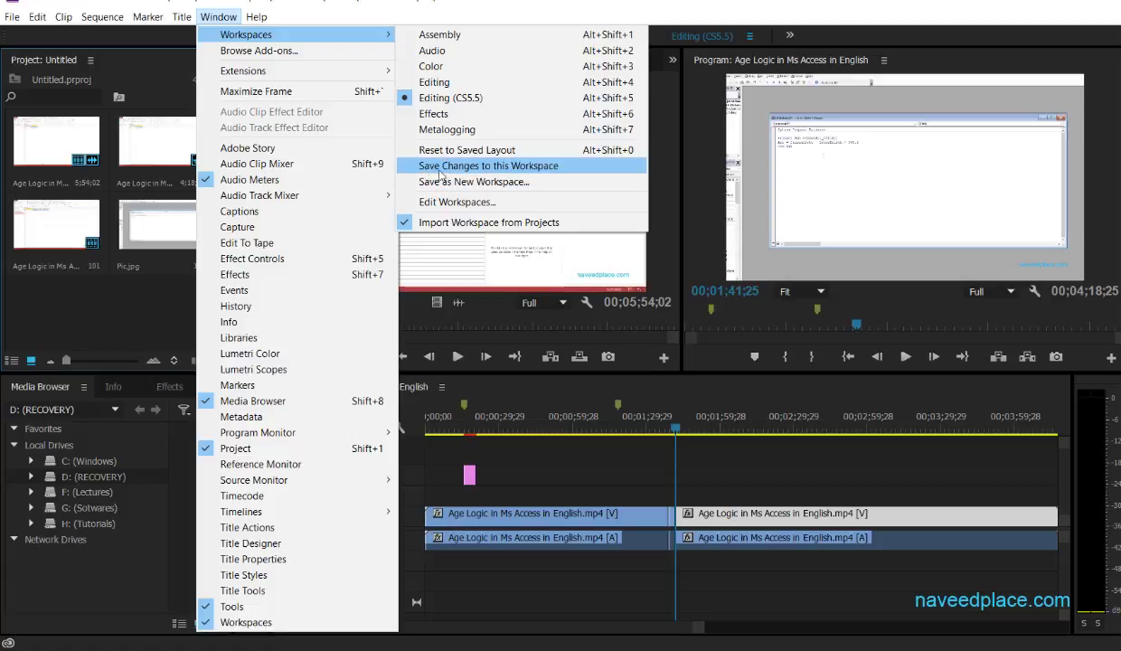
left_click(534, 170)
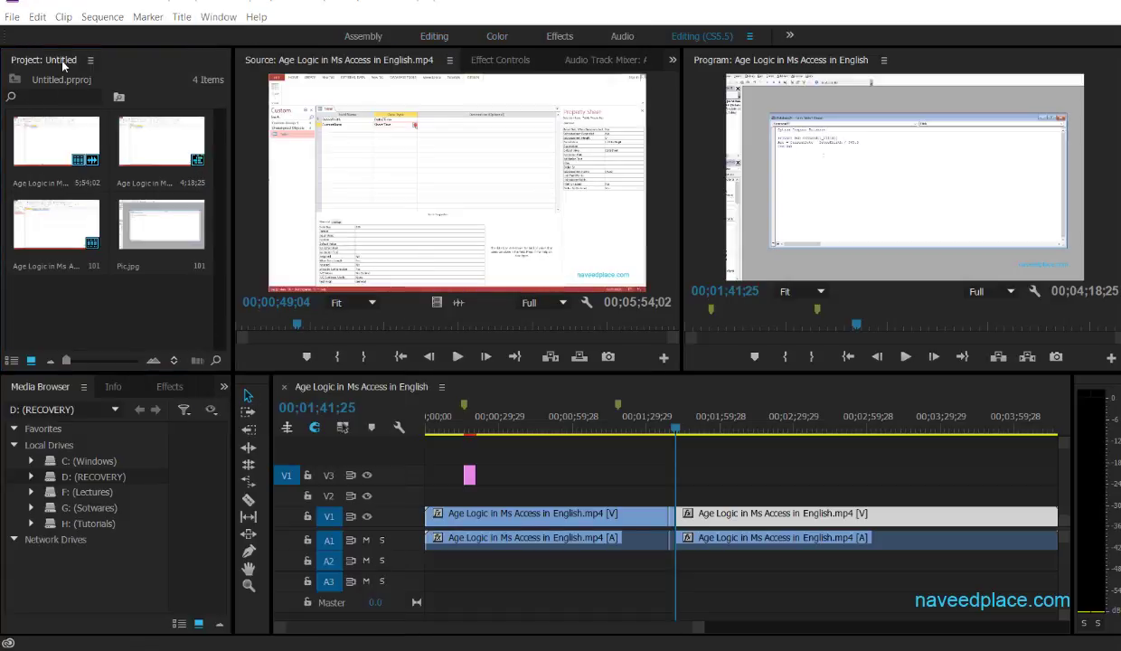
Dock Media Browser in the Timeline panel group and alternate between the two panels, finishing on the sequence timeline.
left_click_drag(38, 387, 776, 385)
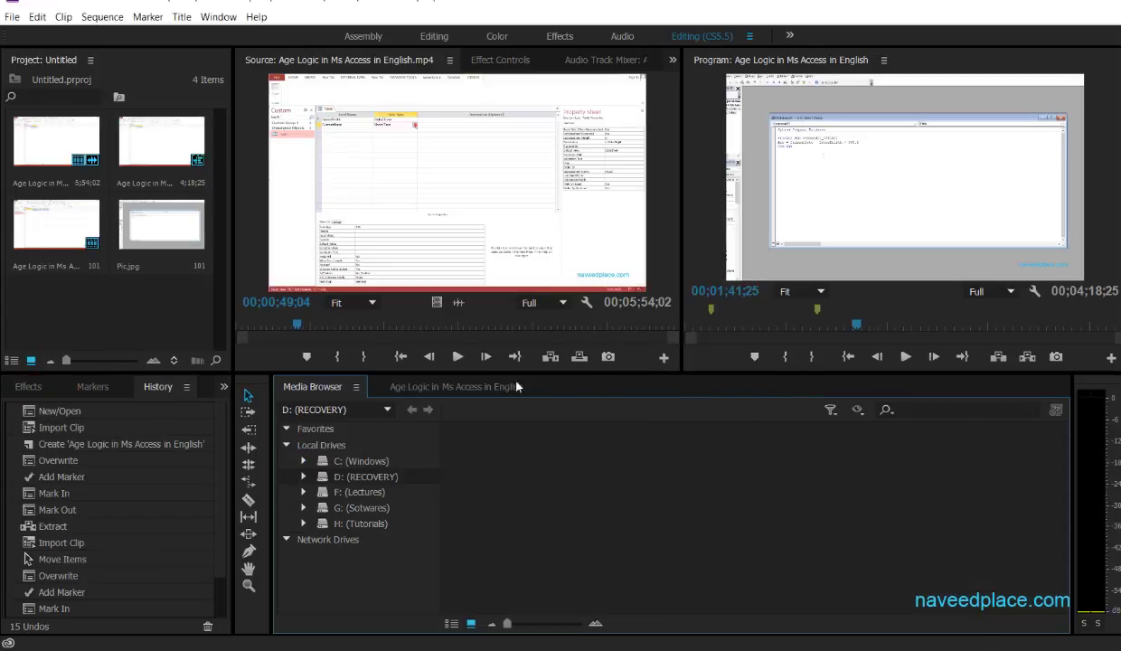
left_click(456, 386)
left_click(303, 387)
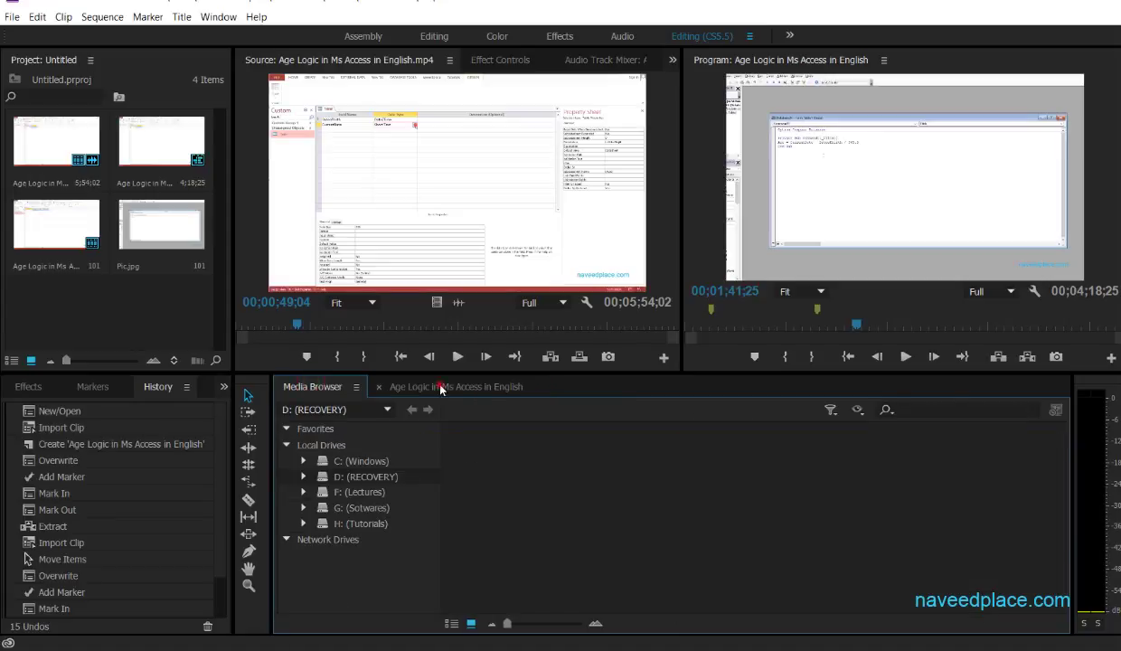
left_click(429, 386)
left_click(324, 387)
left_click(433, 387)
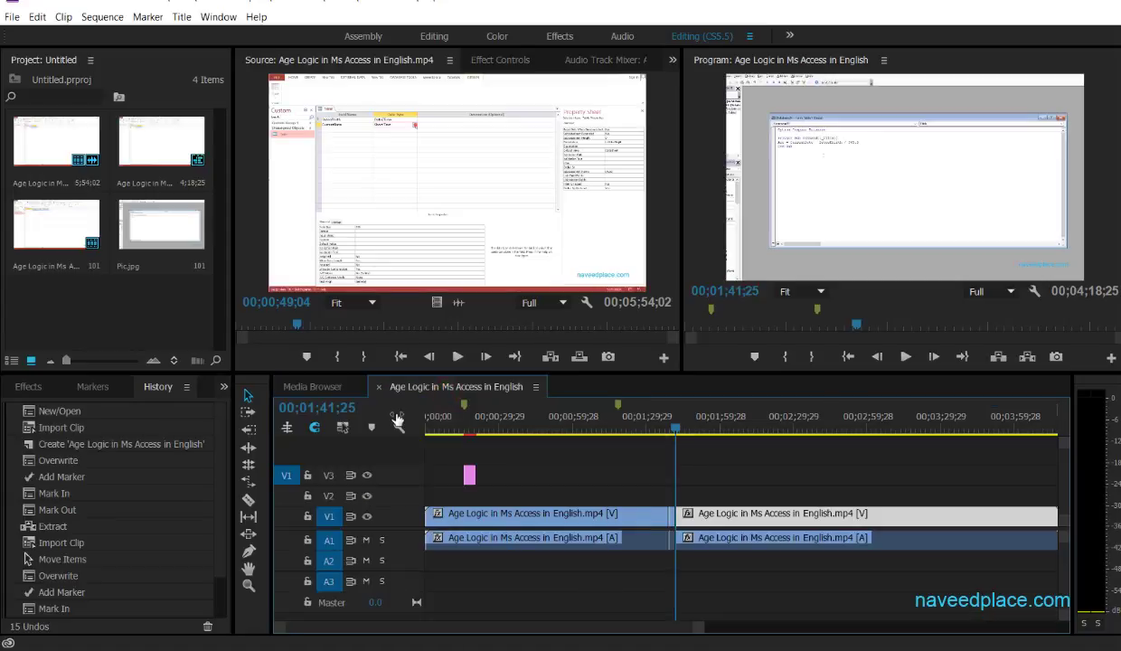
left_click(218, 17)
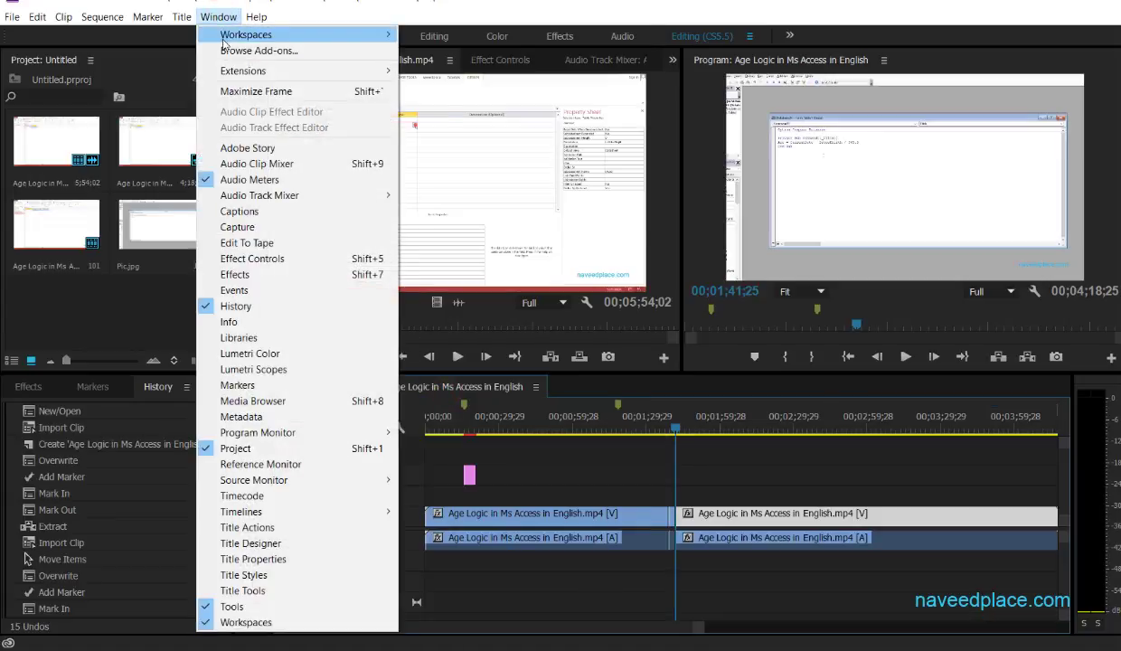
mouse_move(224, 40)
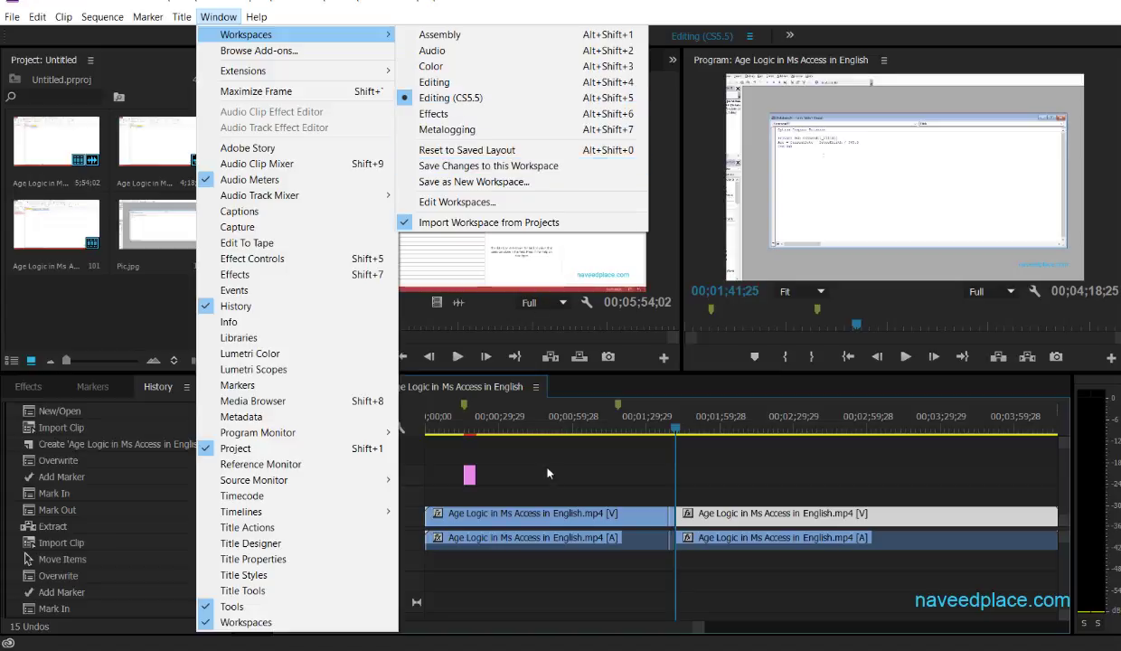
left_click(470, 150)
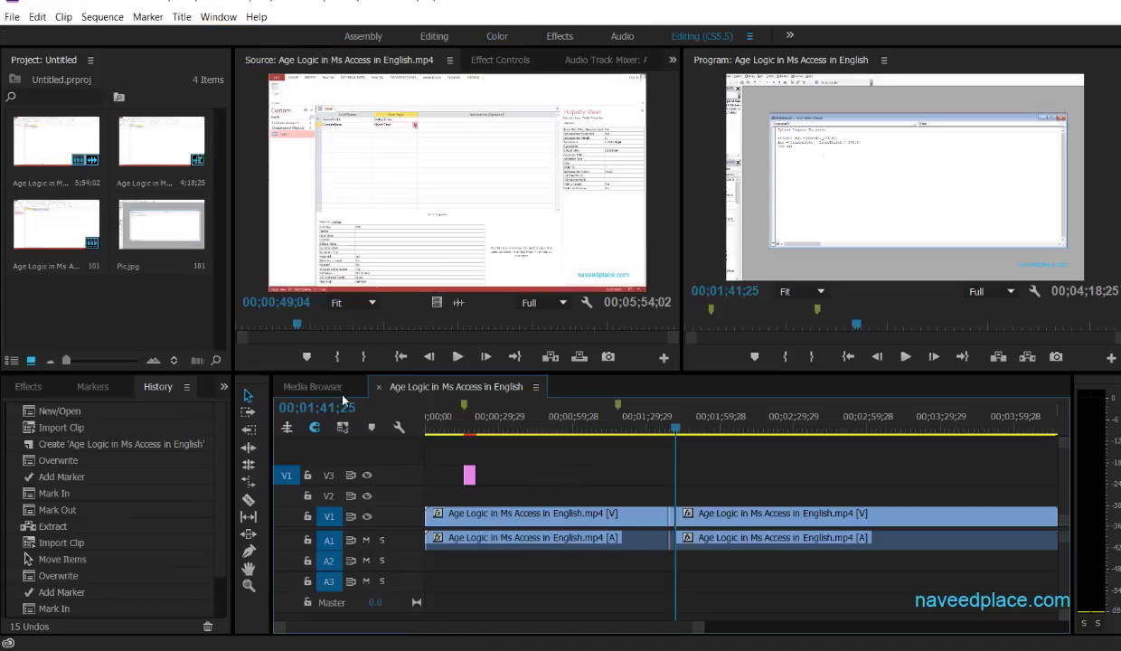
Save the current layout as a new workspace named with the author's first name, and check it in the workspace list.
left_click(218, 16)
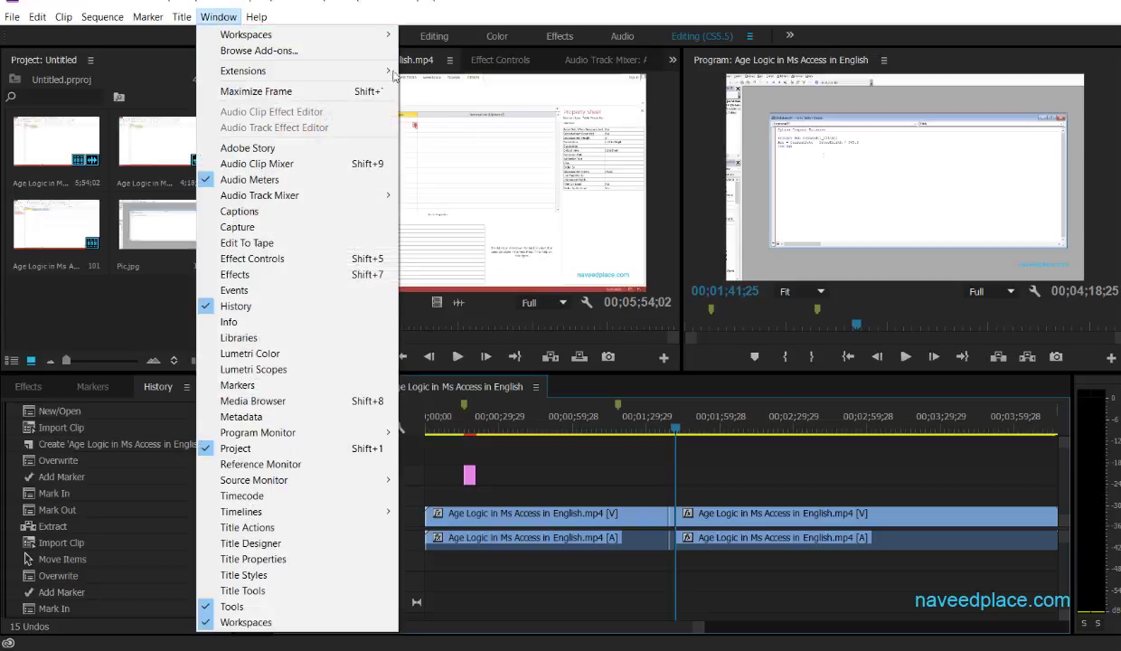
mouse_move(375, 34)
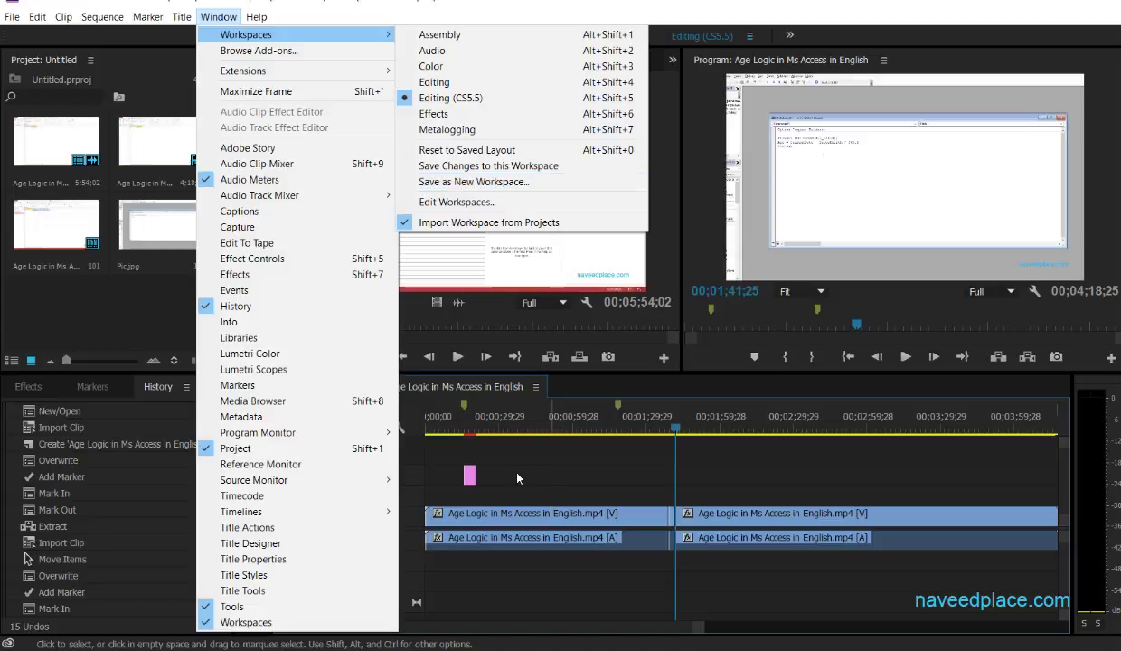
left_click(489, 181)
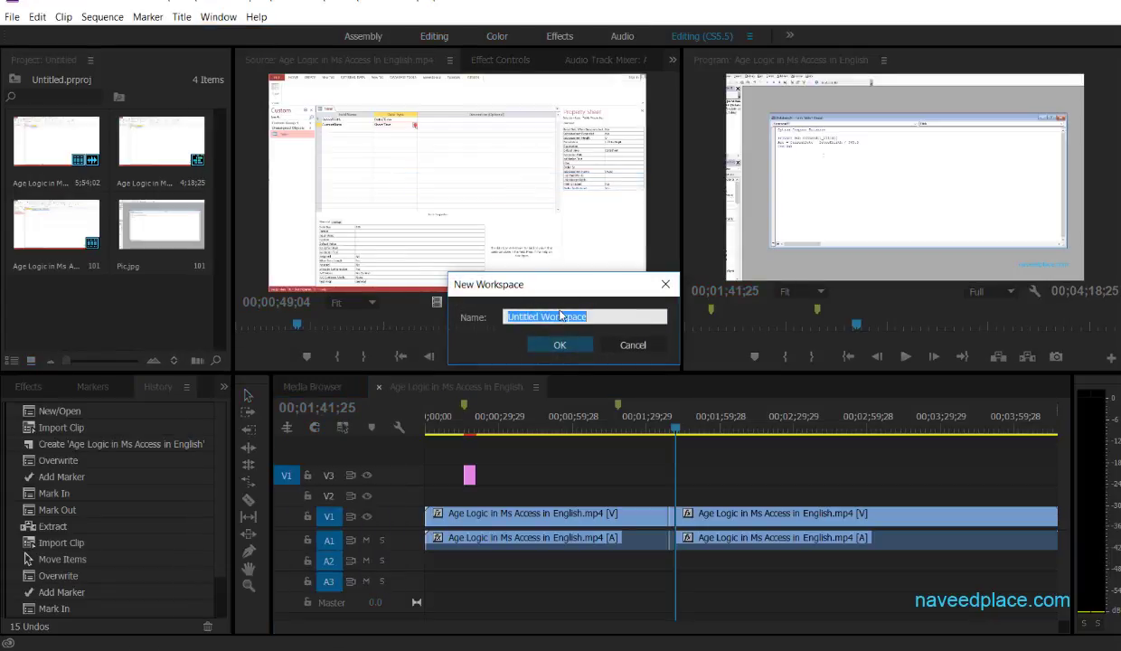
type("naveed")
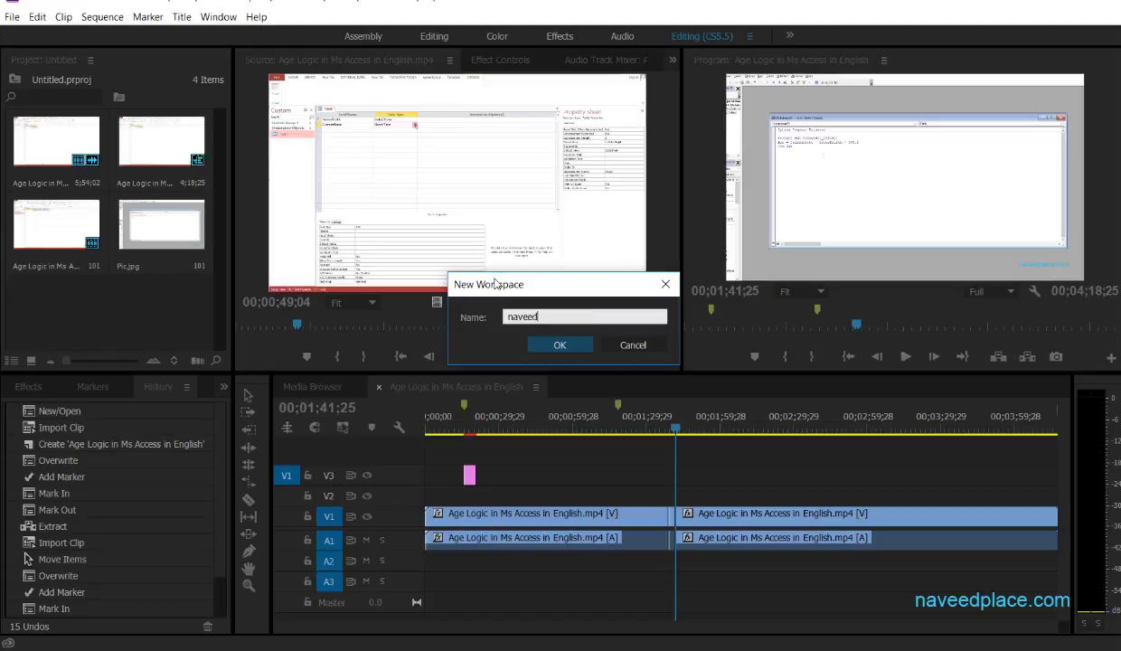
left_click(539, 351)
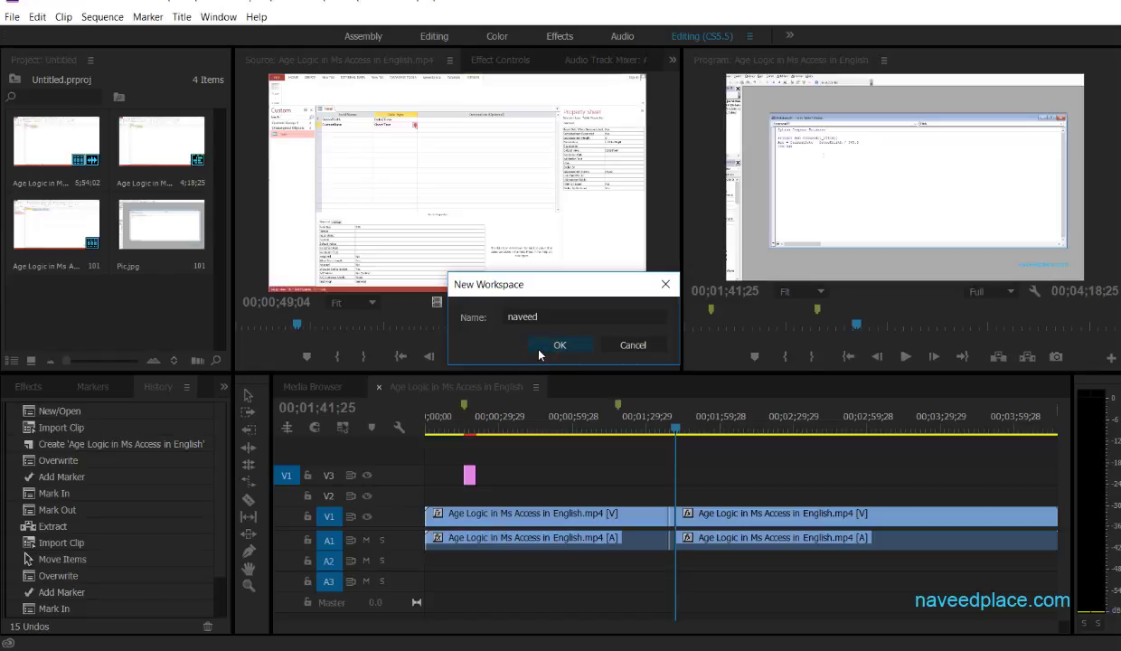
left_click(218, 17)
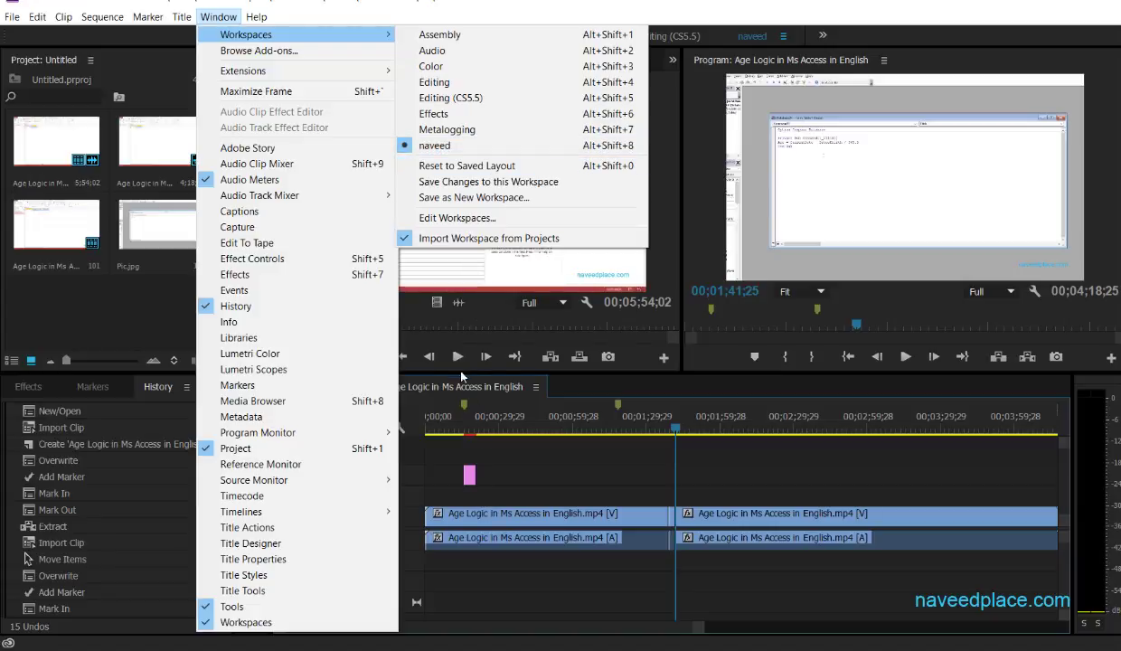
left_click(499, 488)
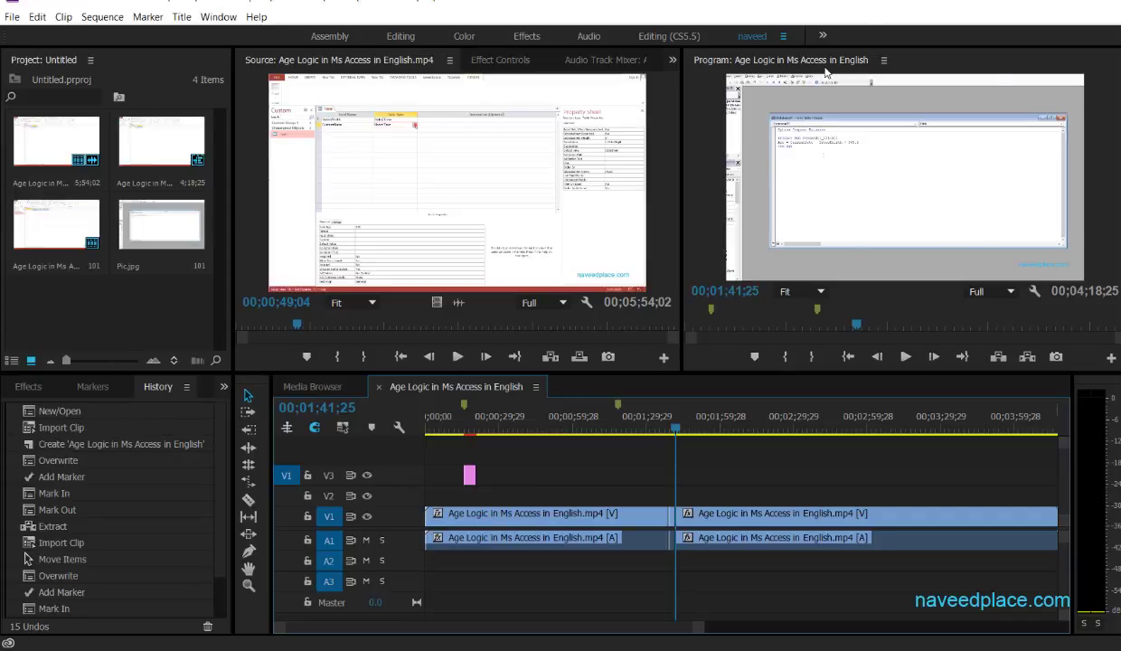
Move the Program monitor into the Source monitor's panel group and widen the Project panel slightly.
left_click(763, 71)
left_click(259, 71)
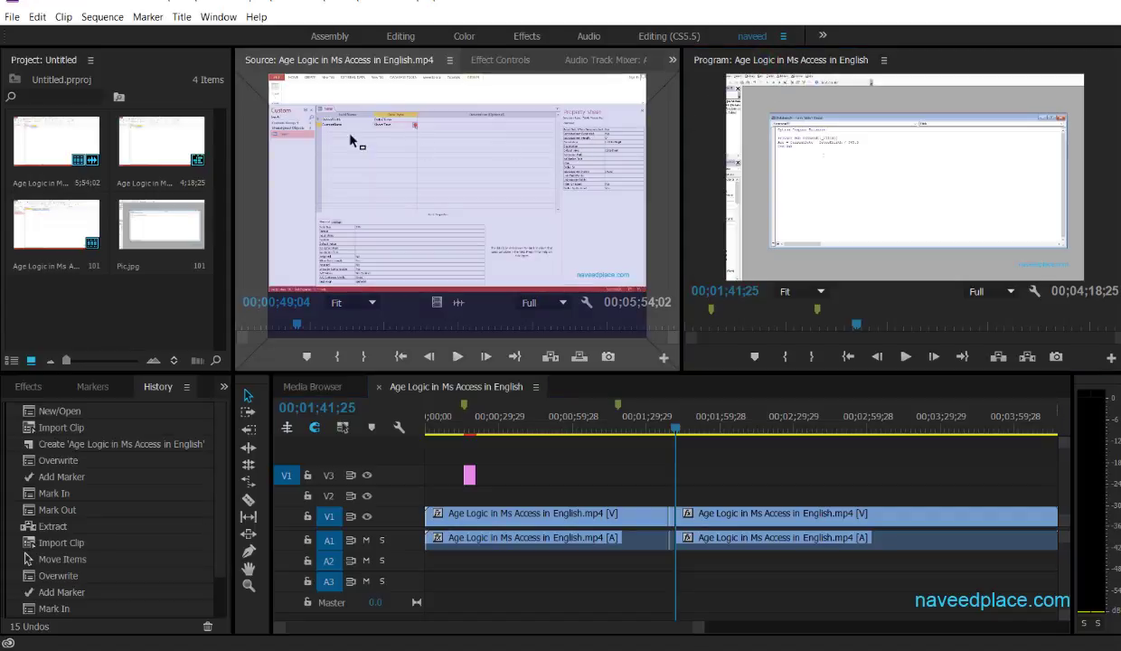
left_click_drag(260, 71, 420, 70)
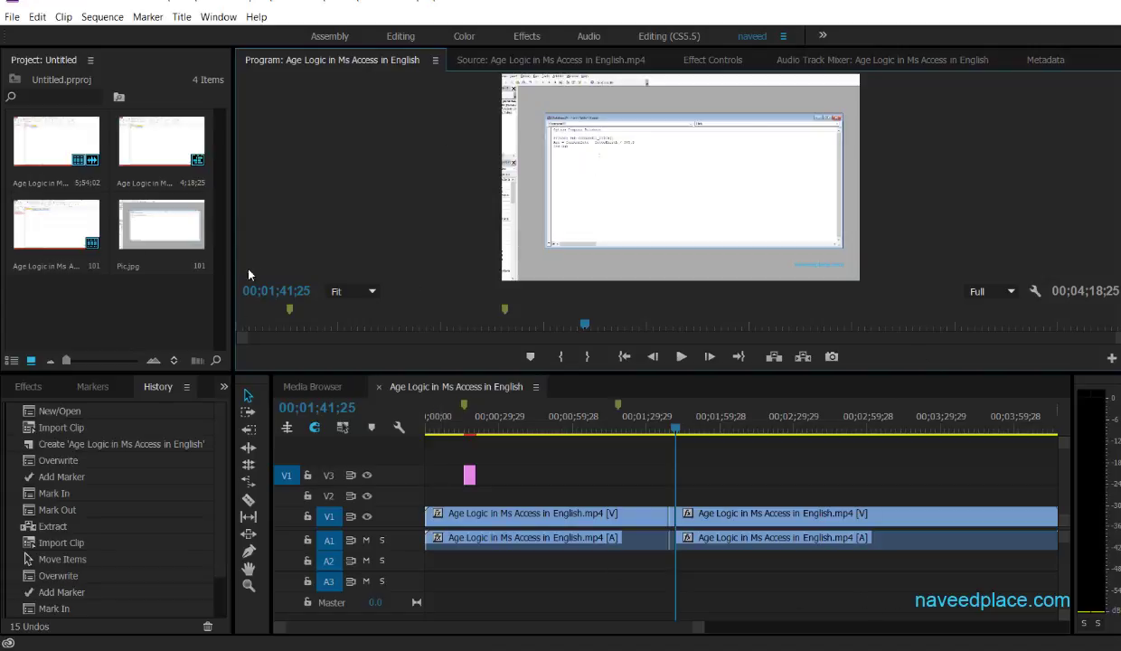
left_click_drag(234, 298, 284, 298)
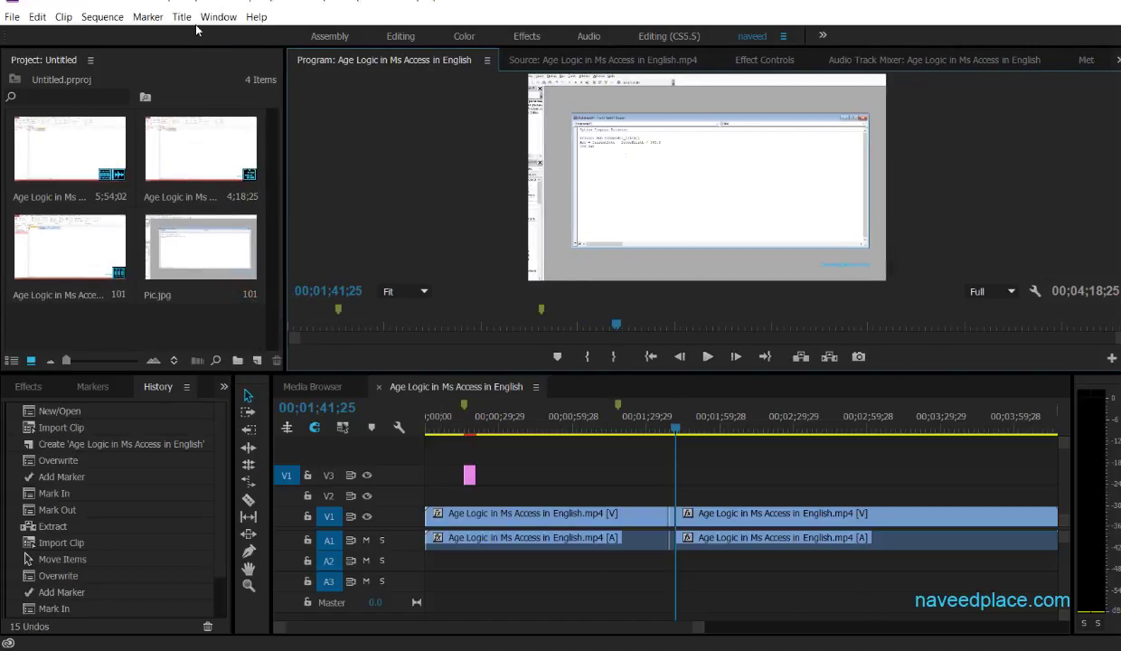
Open the Welcome extension, look over its start options, and close it.
left_click(218, 16)
mouse_move(227, 72)
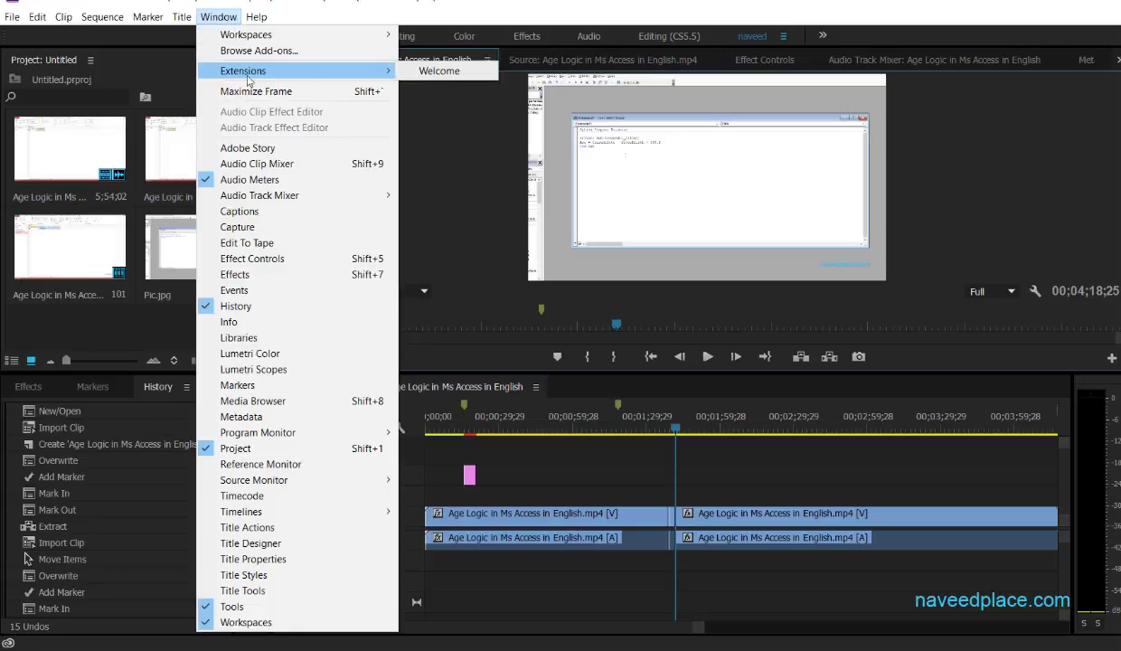
left_click(444, 234)
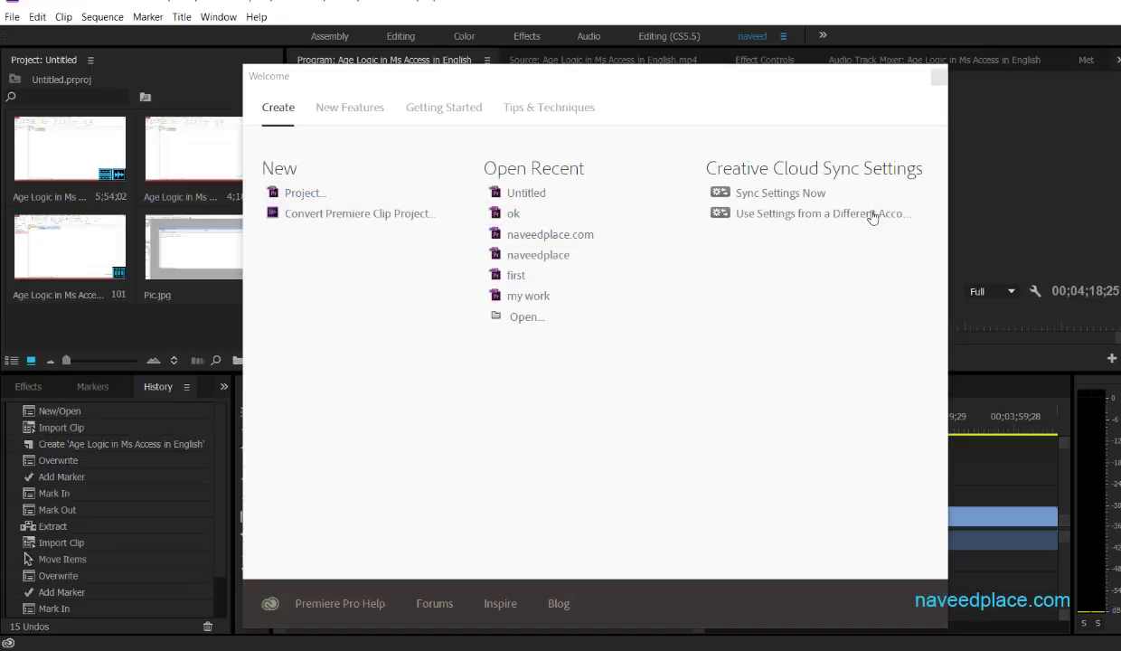
left_click(939, 79)
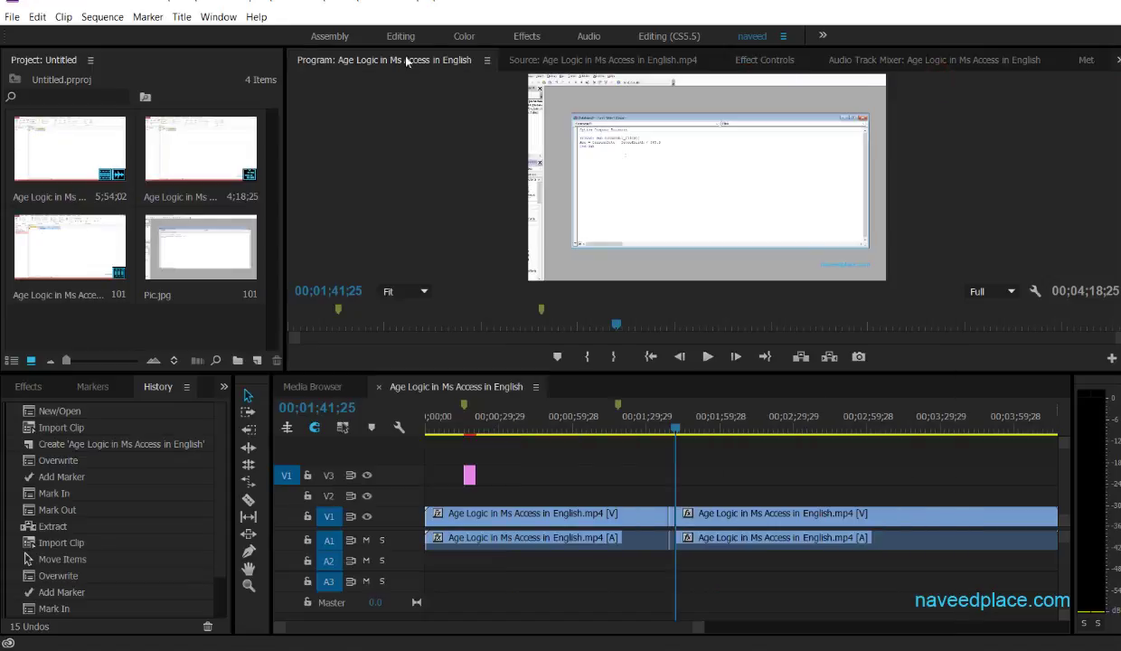
Maximize the Program monitor's frame and restore it to its normal size.
left_click(234, 18)
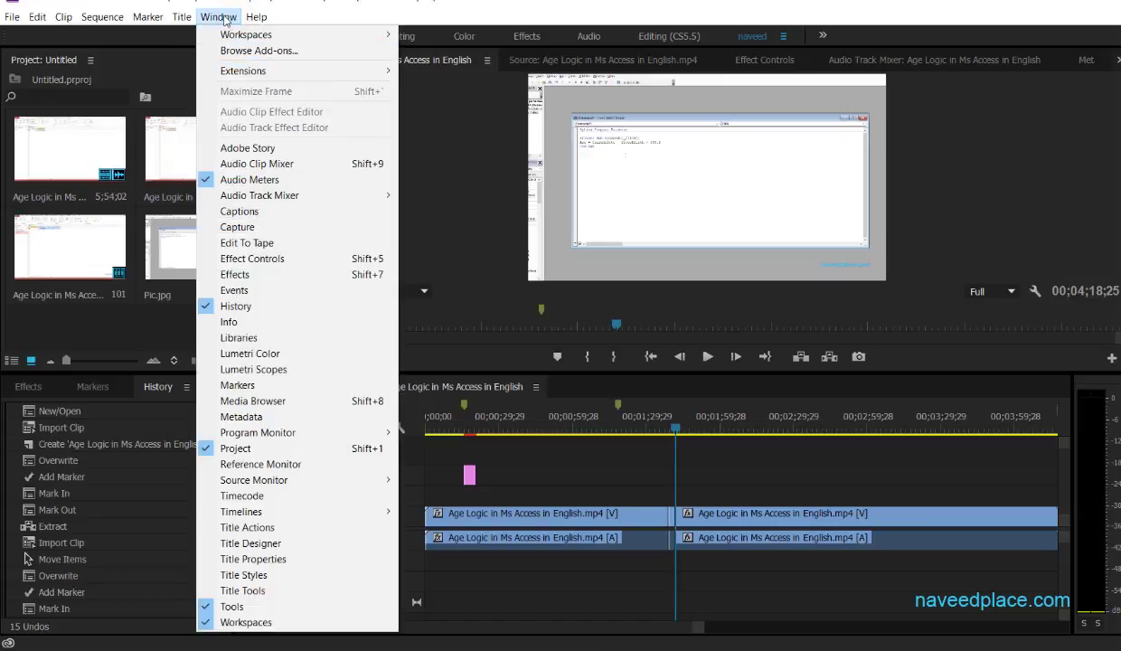
mouse_move(327, 75)
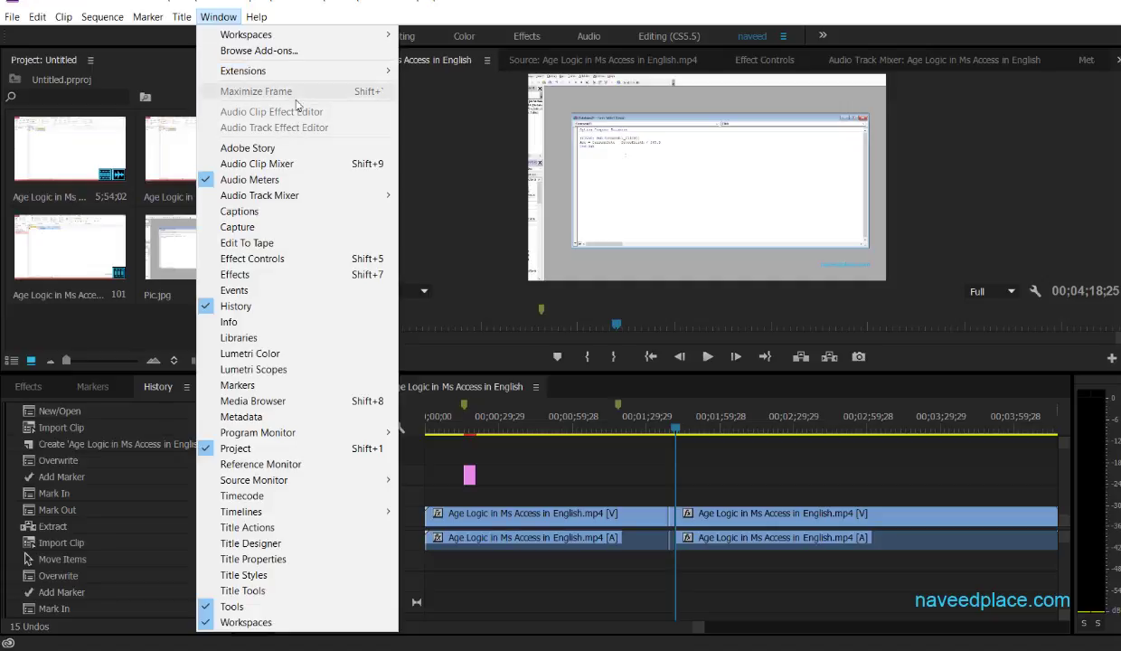
left_click(470, 228)
left_click(218, 17)
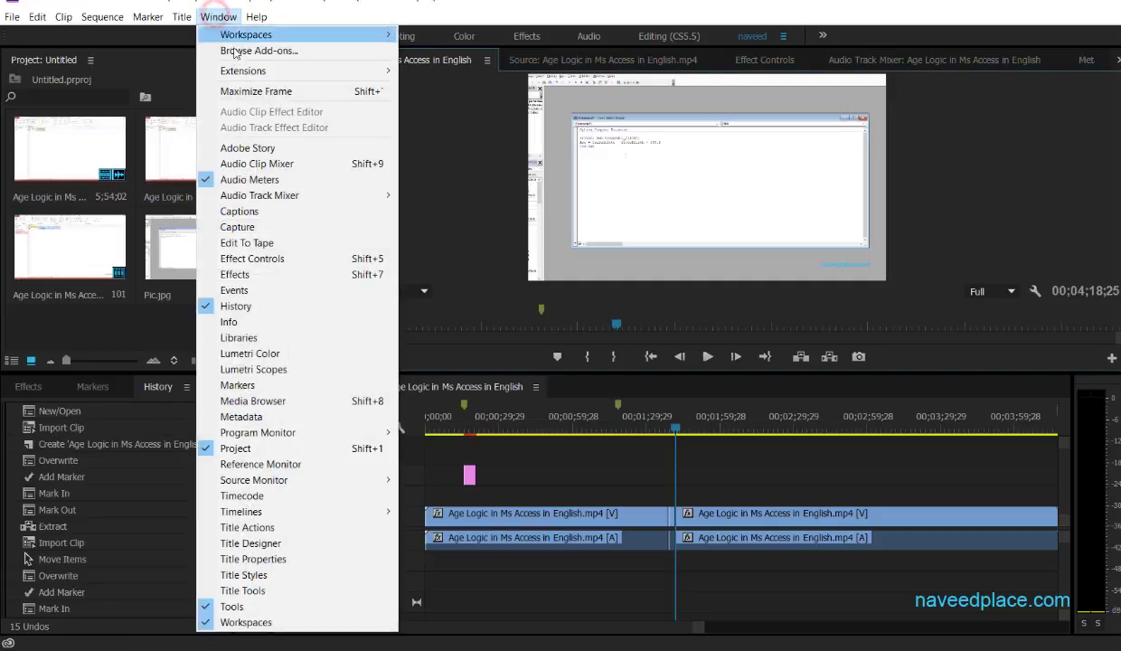
left_click(265, 97)
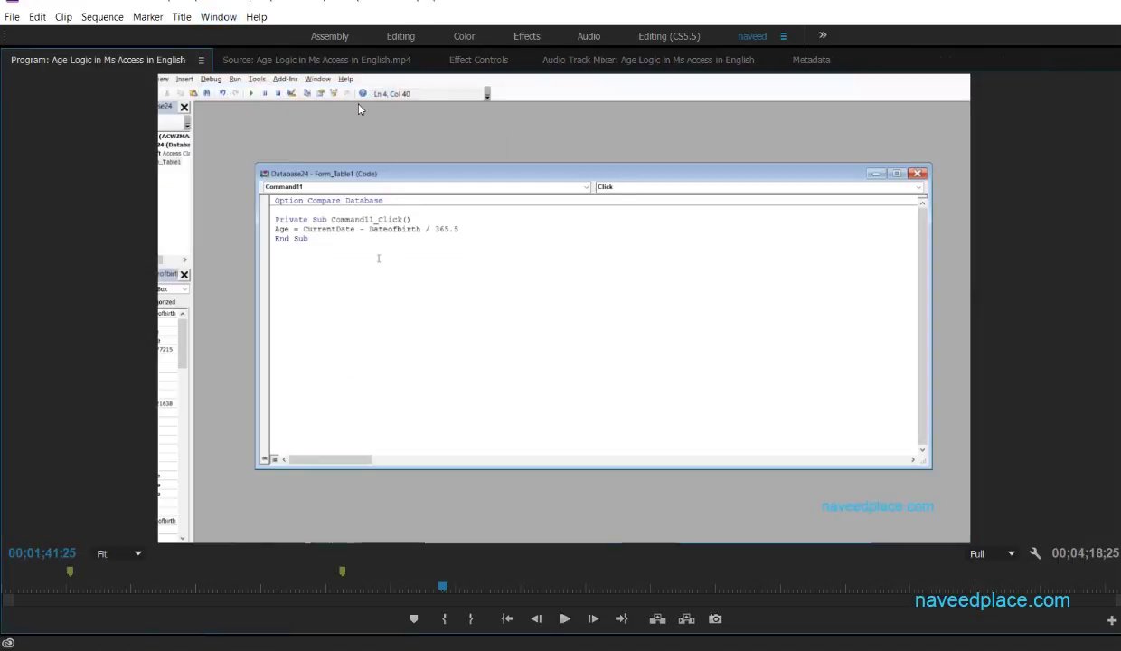
key("grave")
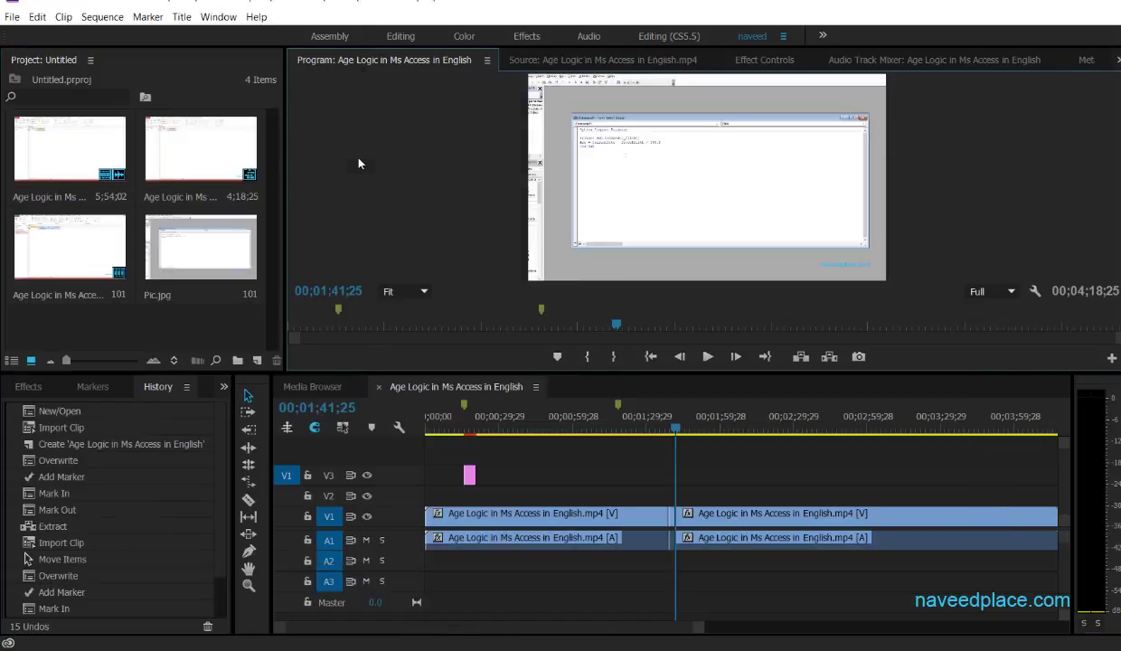
Move the playhead to 00;00;41;05 in the Timeline, and maximize the Timeline's frame and restore it to its normal size.
left_click(218, 16)
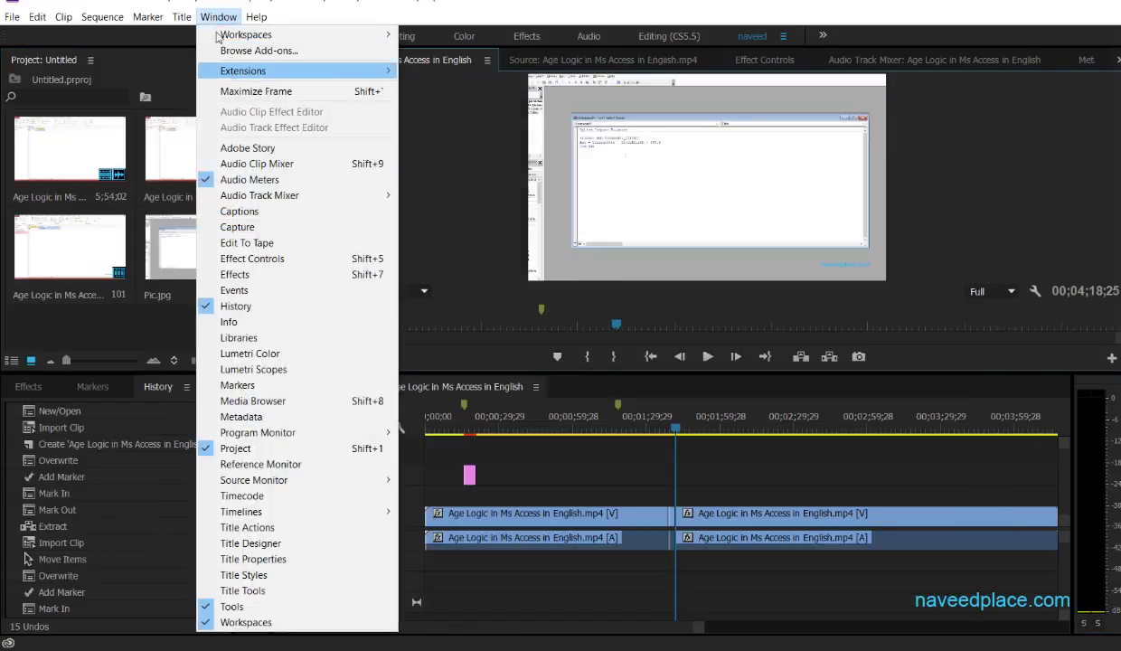
left_click(556, 225)
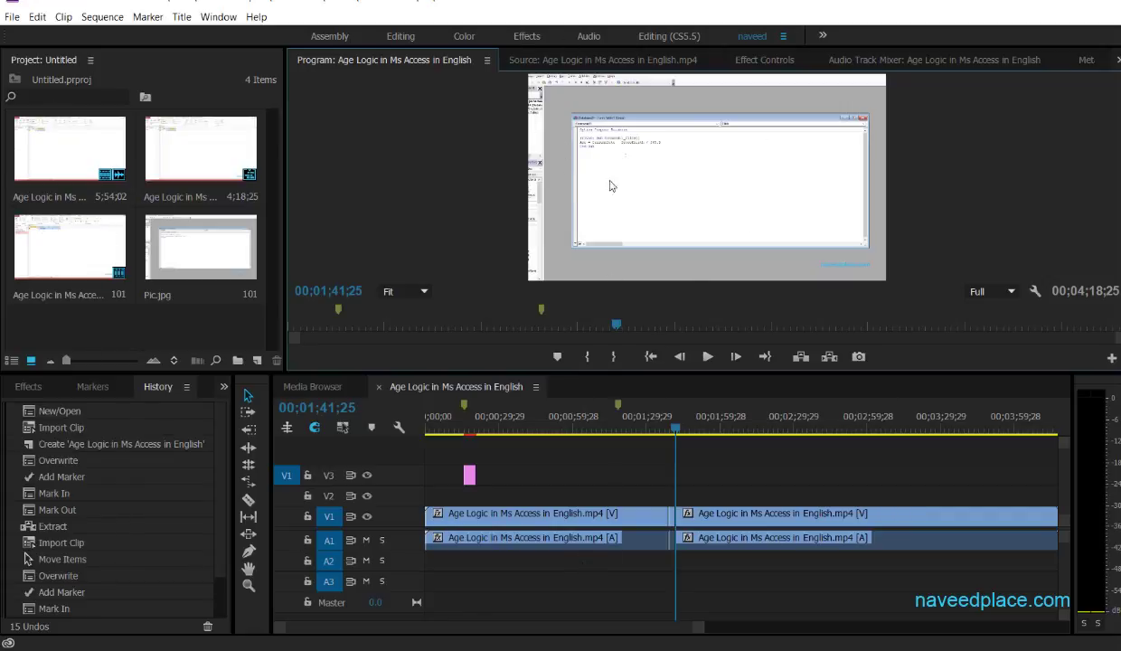
left_click(526, 421)
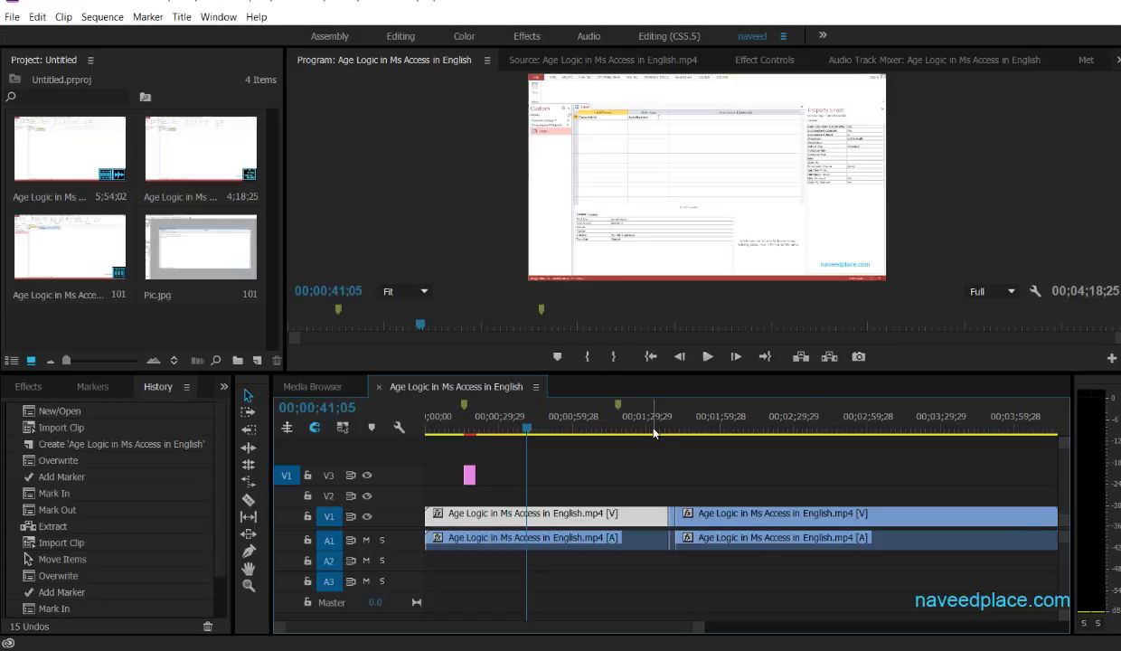
key("grave")
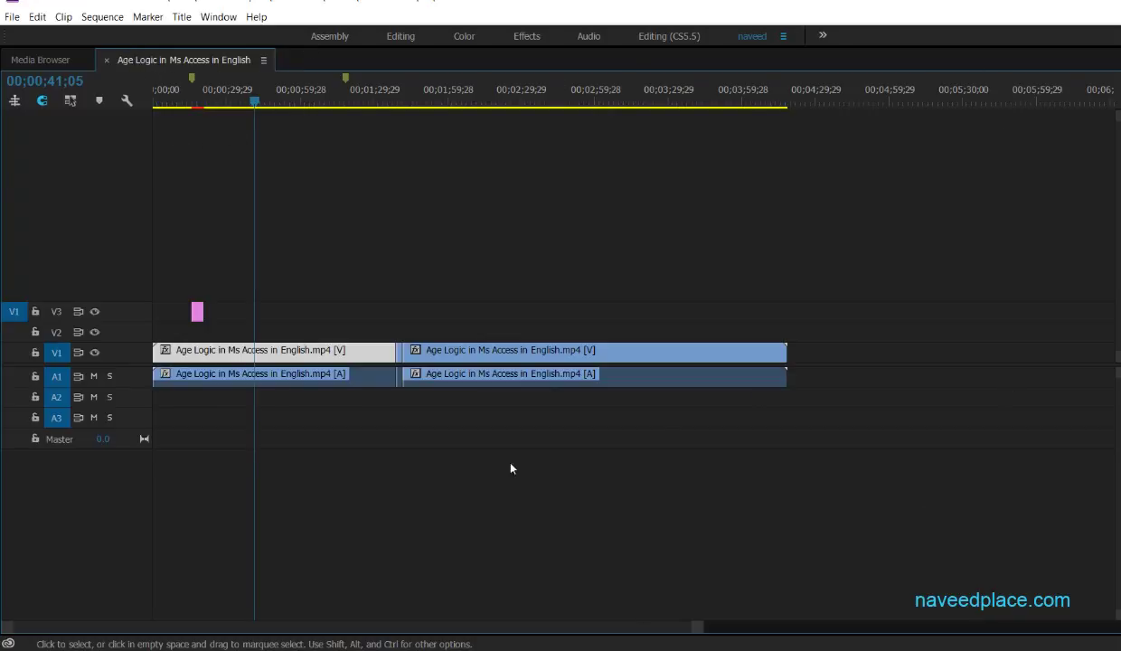
key("grave")
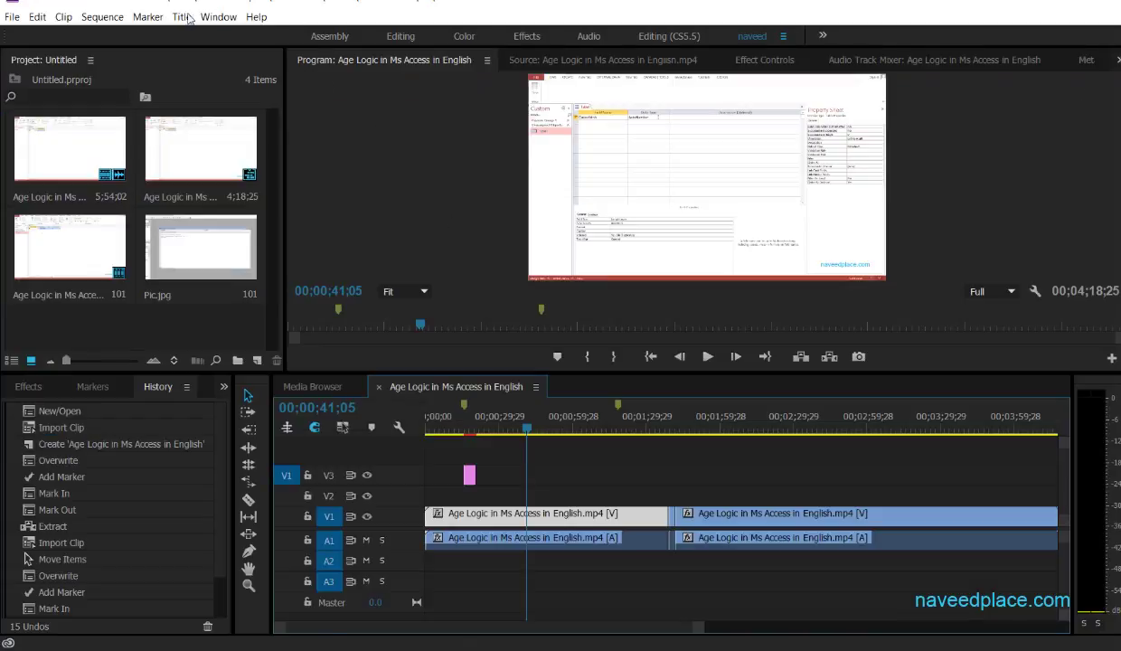
Use Maximize Frame on the Timeline and restore it, and do the same with the Program monitor.
left_click(218, 17)
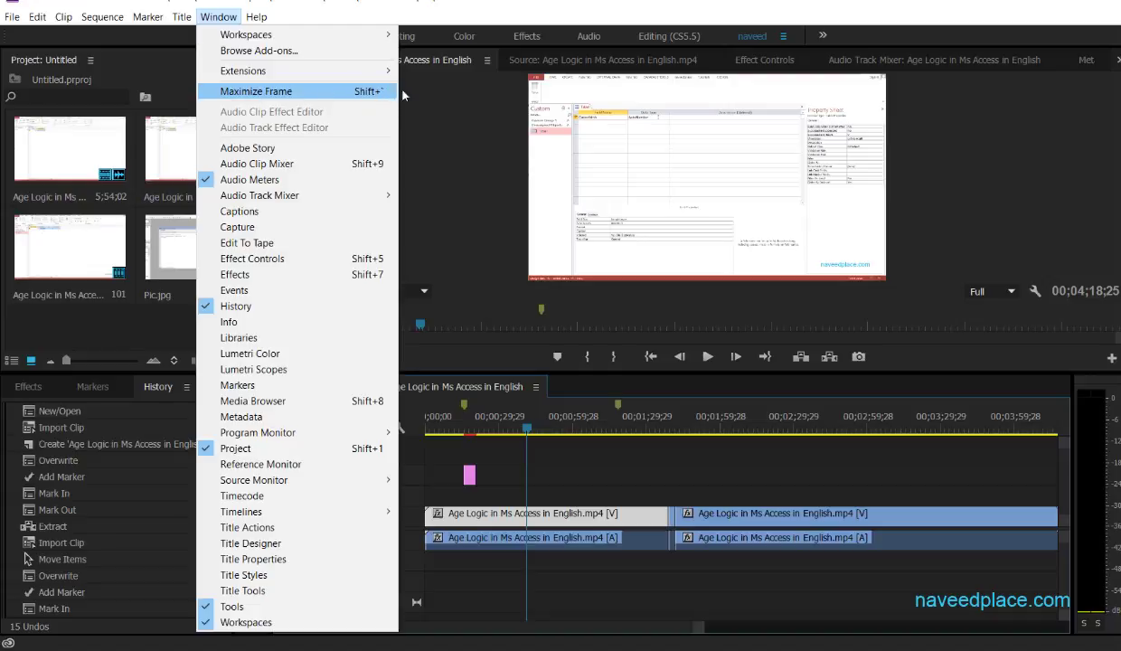
left_click(262, 91)
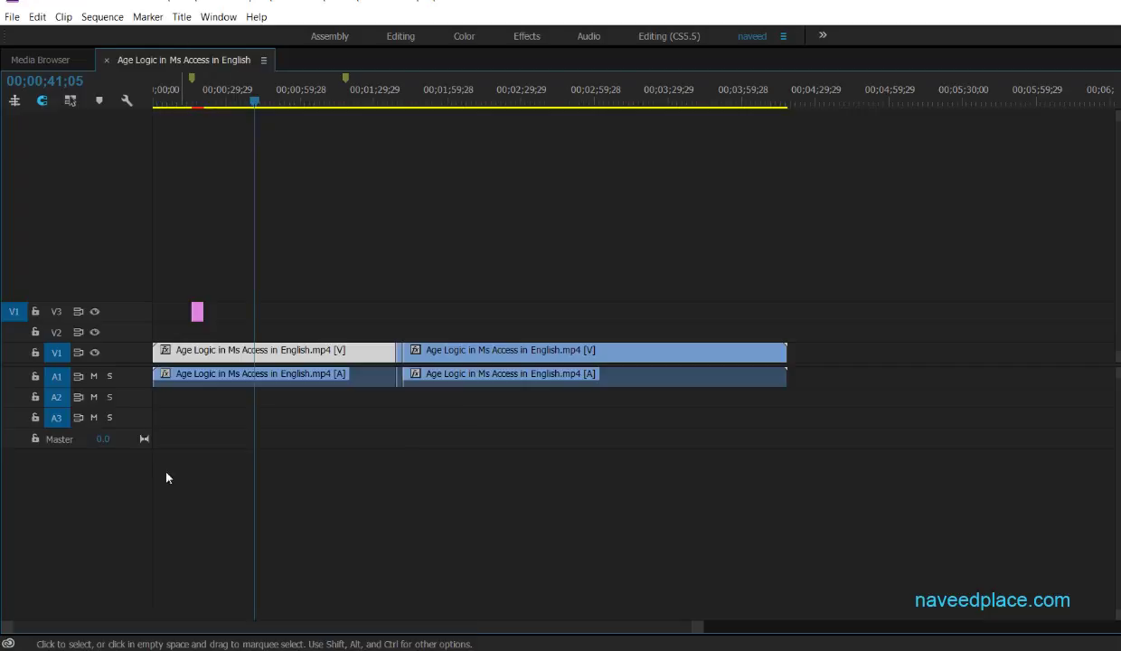
key("grave")
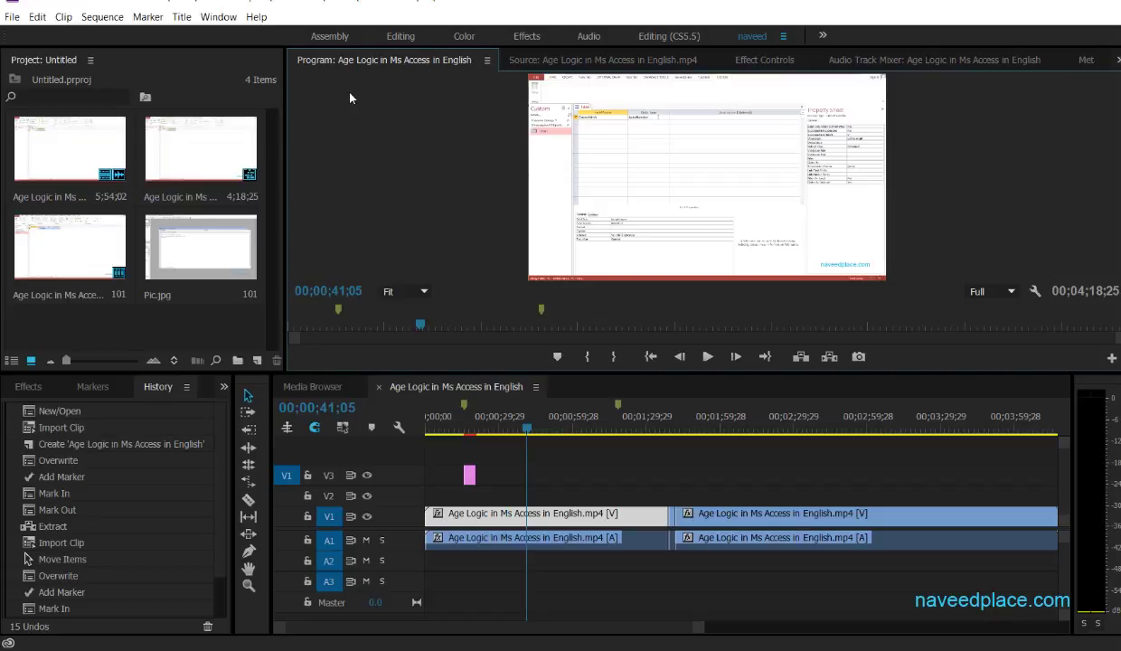
left_click(219, 17)
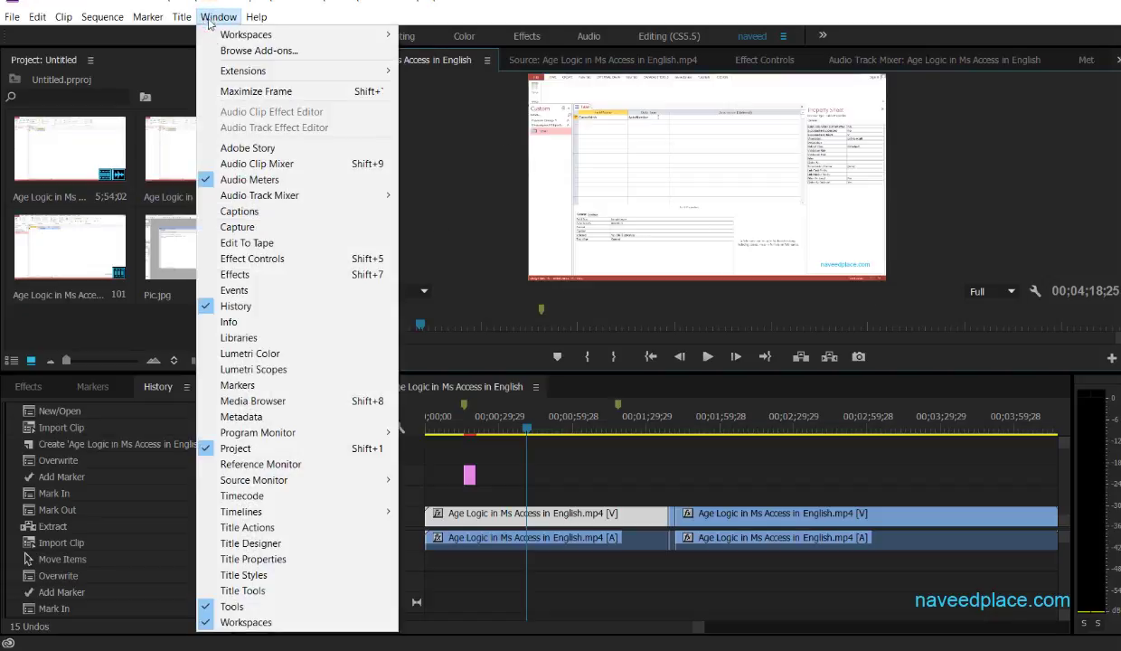
left_click(251, 94)
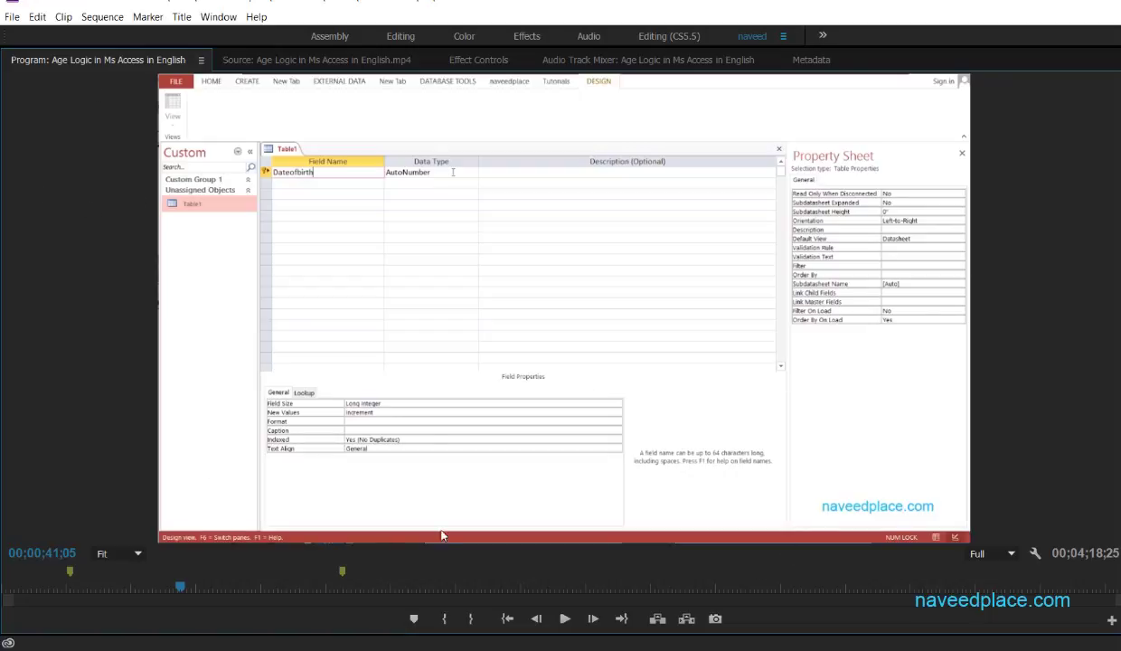
key("shift+grave")
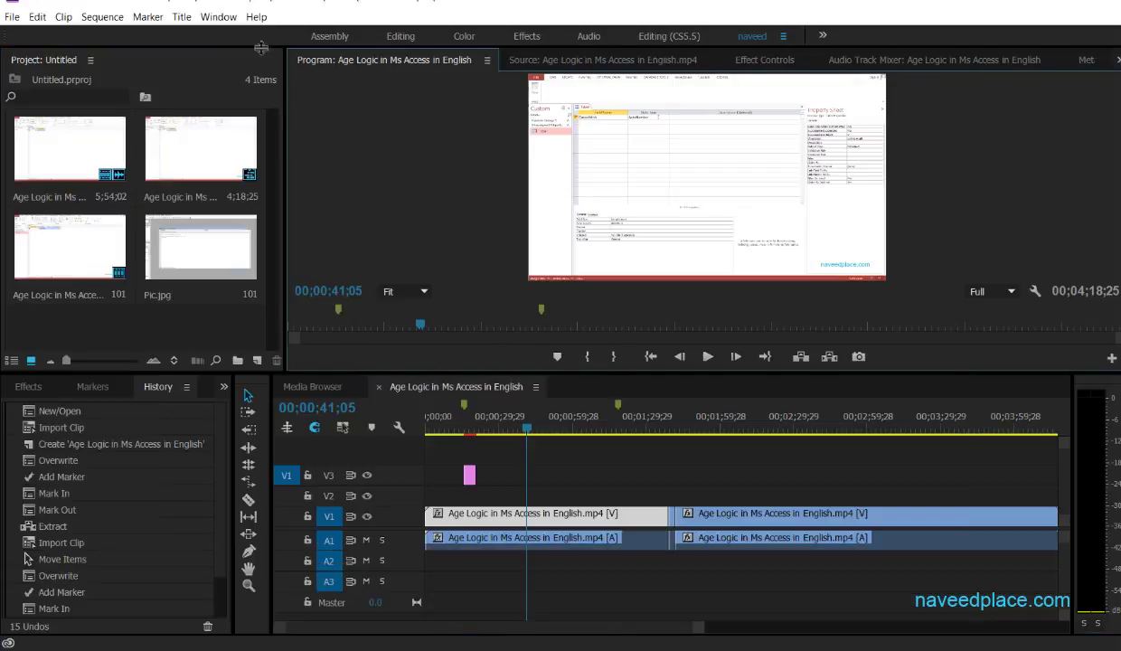
Open the Adobe Story panel and close it, and do the same with the Audio Clip Mixer.
left_click(215, 17)
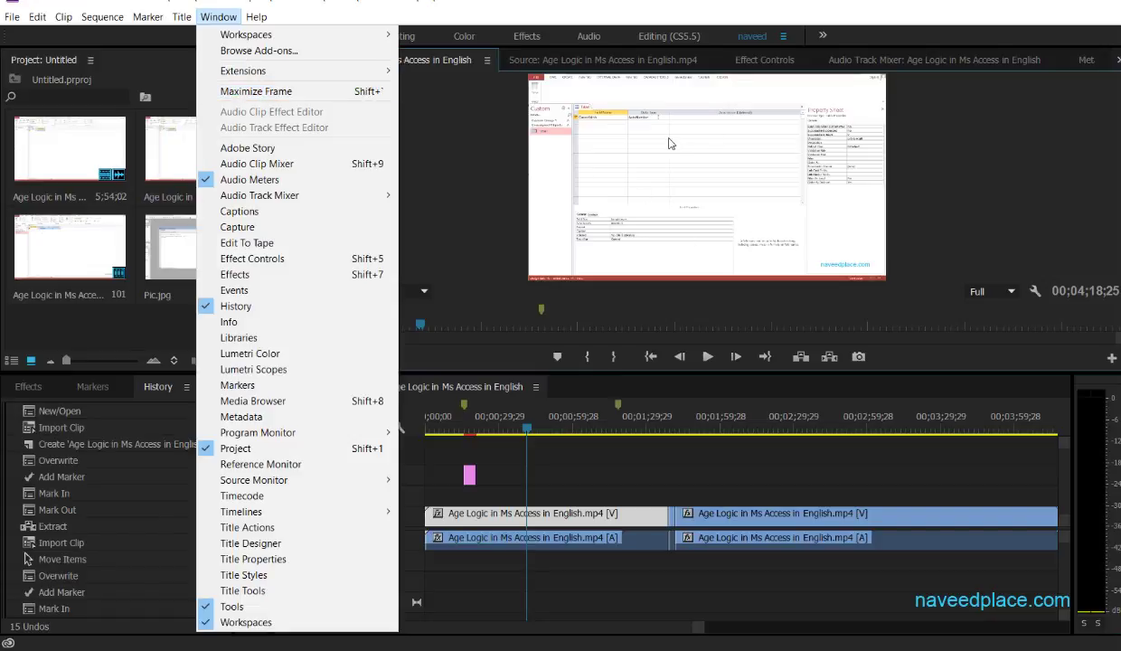
left_click(276, 150)
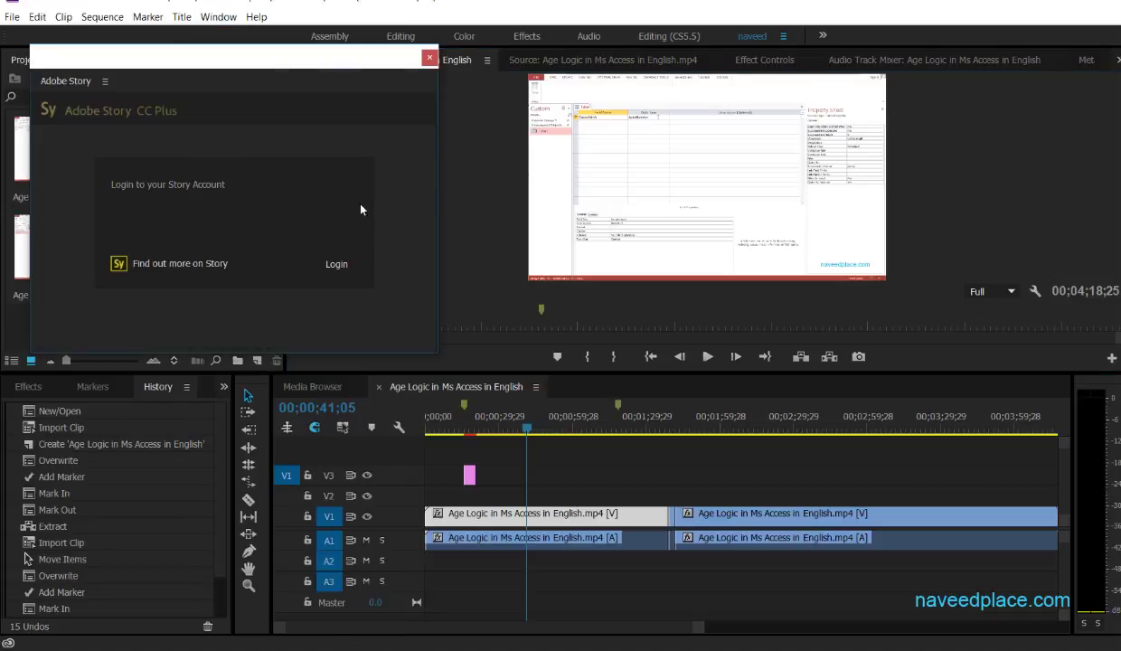
left_click(429, 58)
left_click(219, 18)
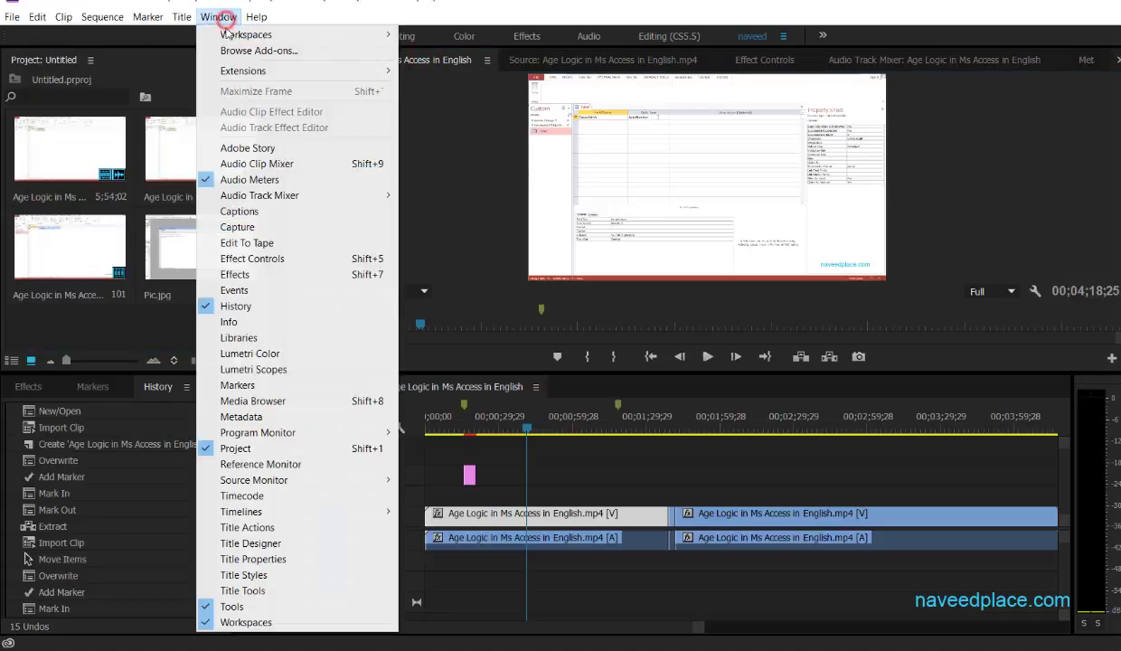
left_click(256, 166)
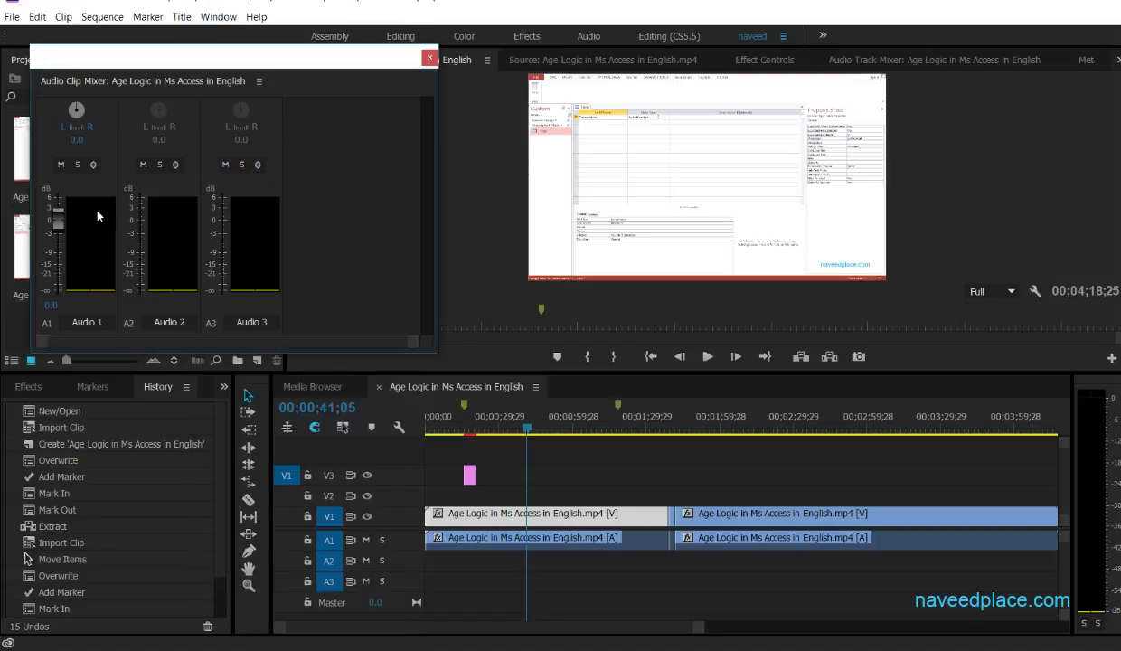
left_click(428, 58)
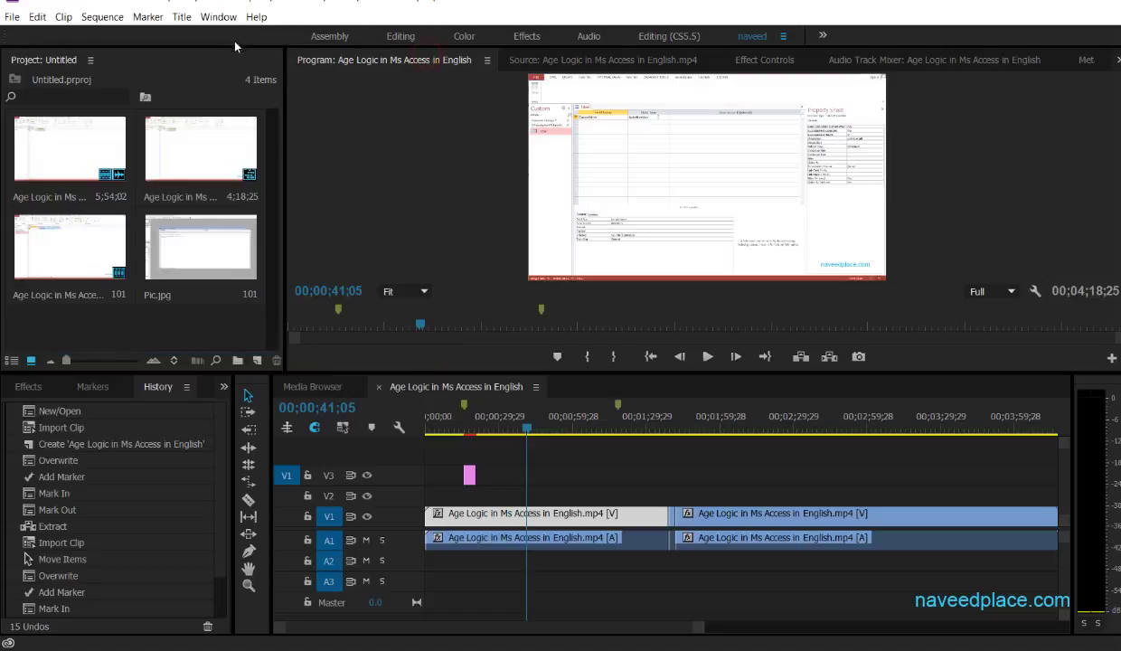
Bring the Audio Meters panel into focus and check its entry in the list of available panels.
left_click(219, 17)
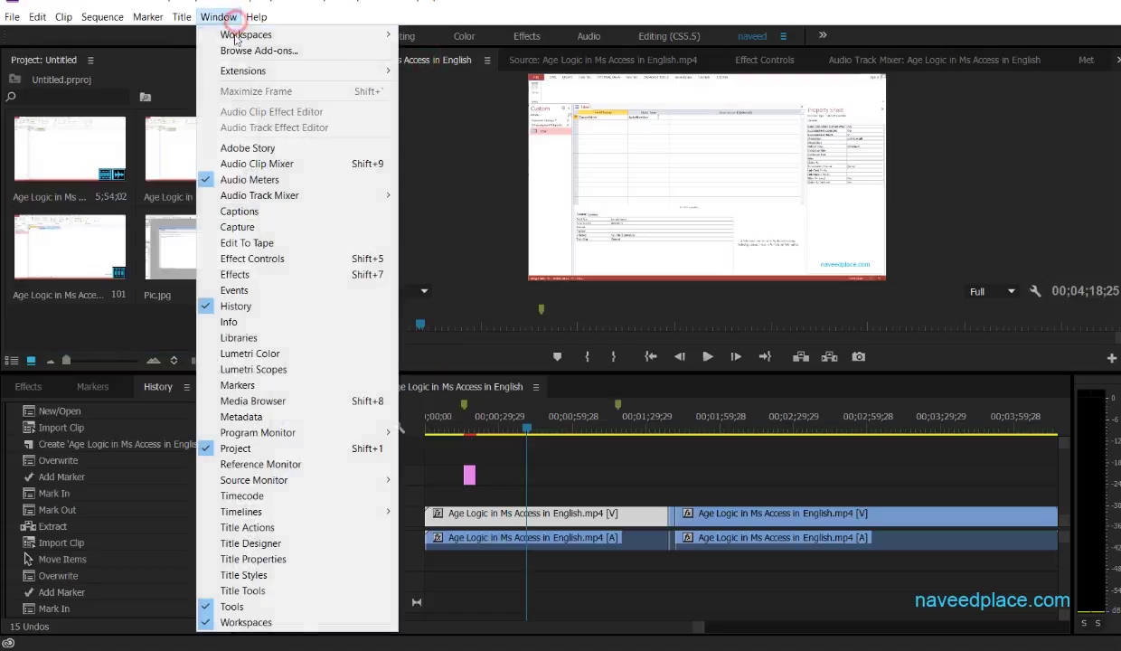
left_click(253, 180)
left_click(221, 17)
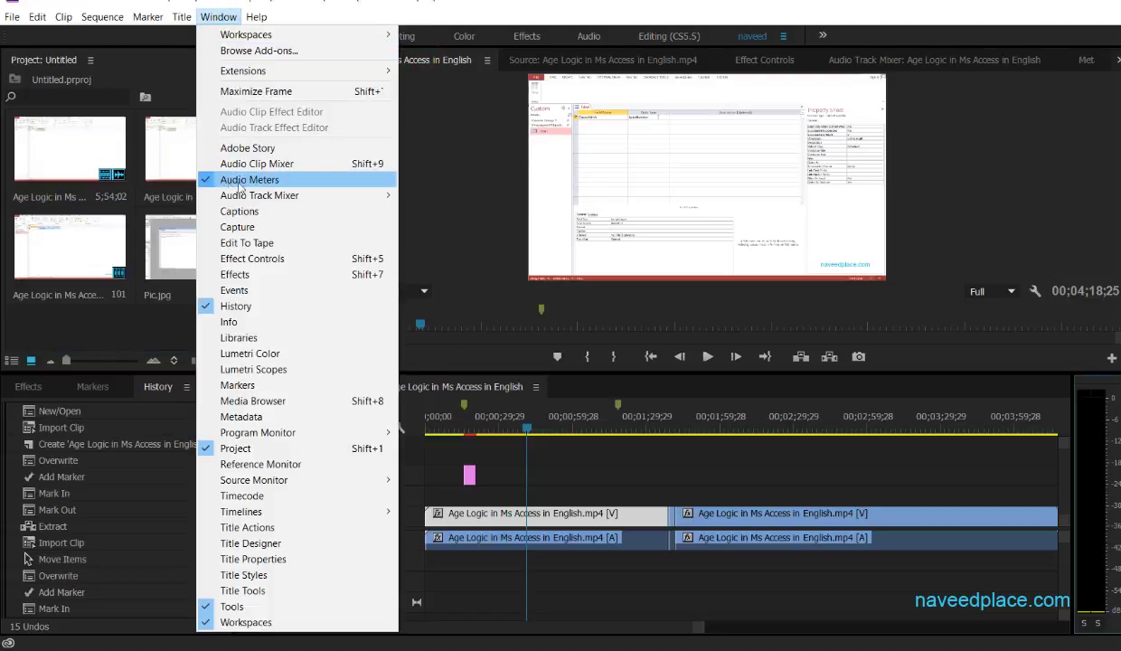
left_click(496, 166)
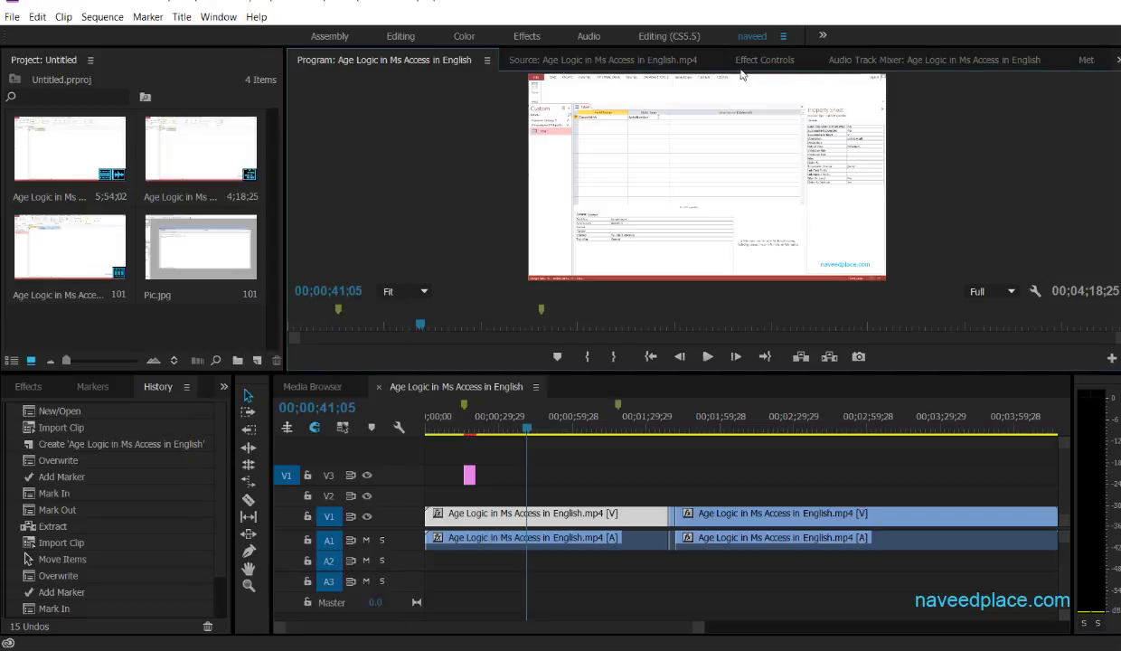
Move the playhead to 00;00;42;05, and in the Audio Track Mixer set the first track's volume to -1.5 dB and the second's to -10.4 dB.
left_click(783, 61)
left_click(909, 64)
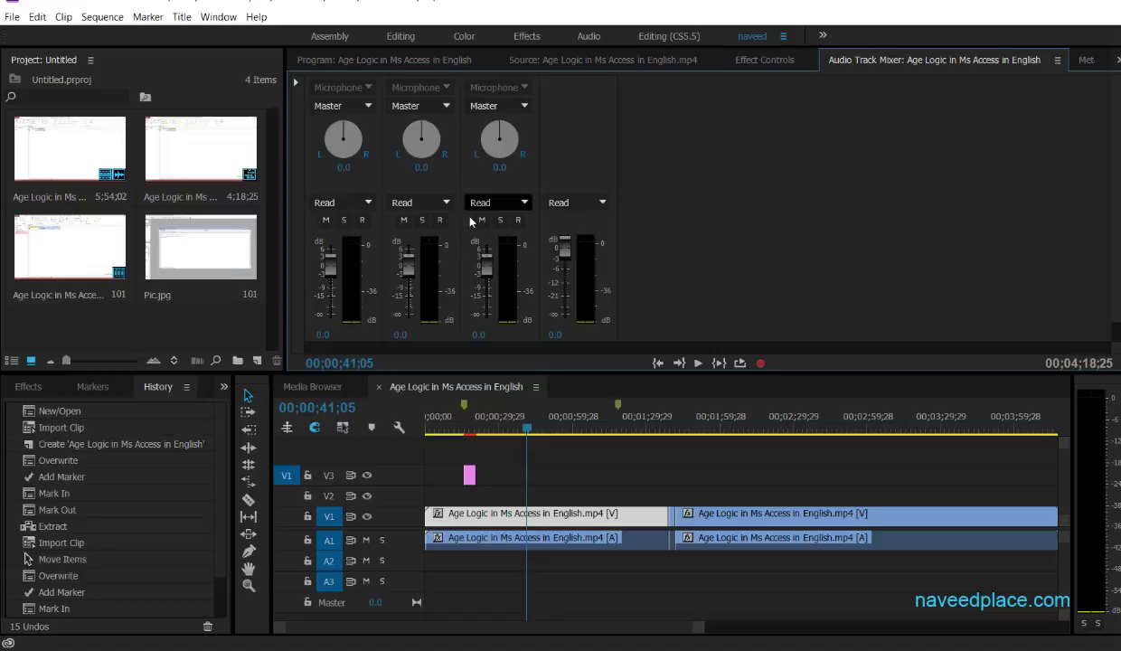
left_click(577, 421)
left_click(528, 432)
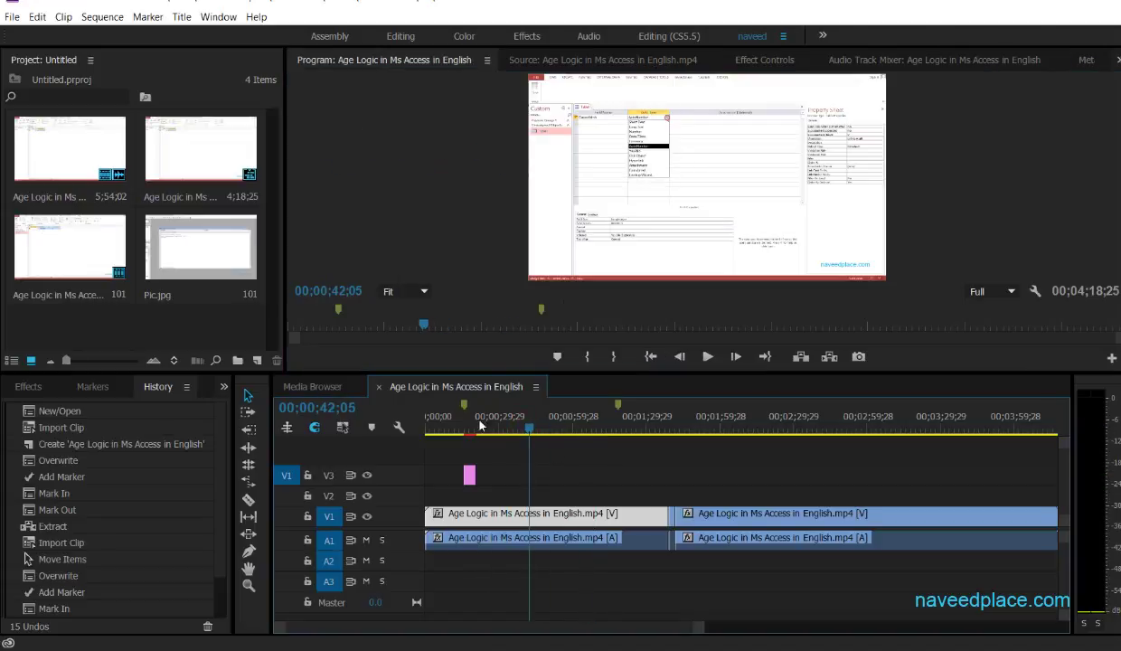
left_click(913, 59)
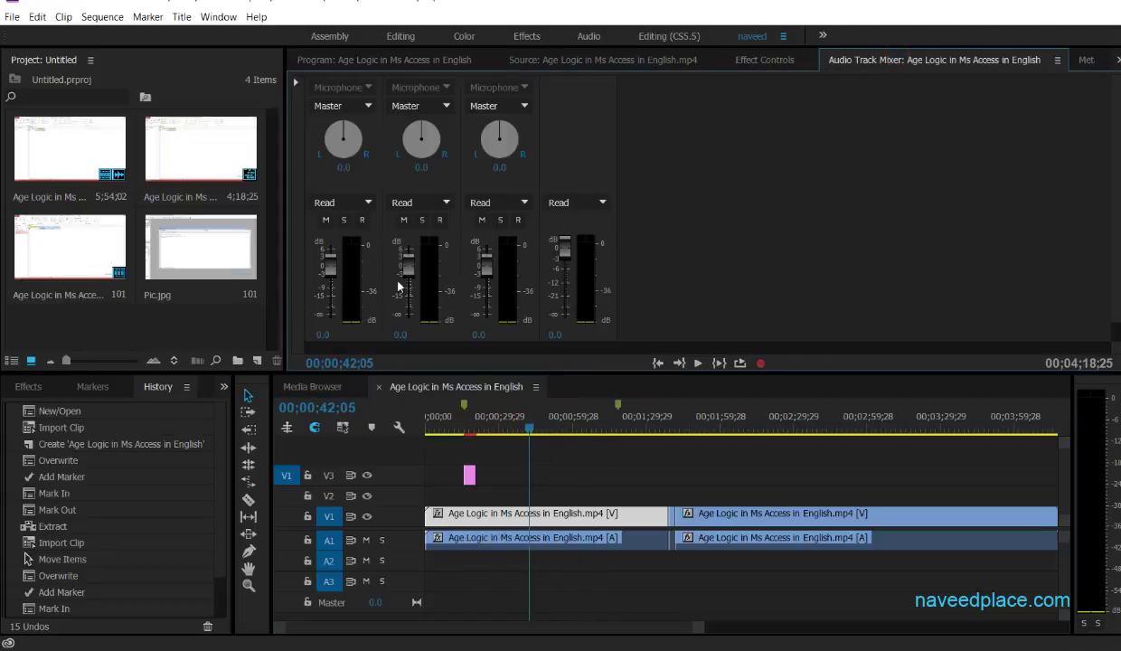
mouse_move(404, 285)
left_mouse_down()
mouse_move(405, 237)
mouse_move(404, 291)
left_mouse_up()
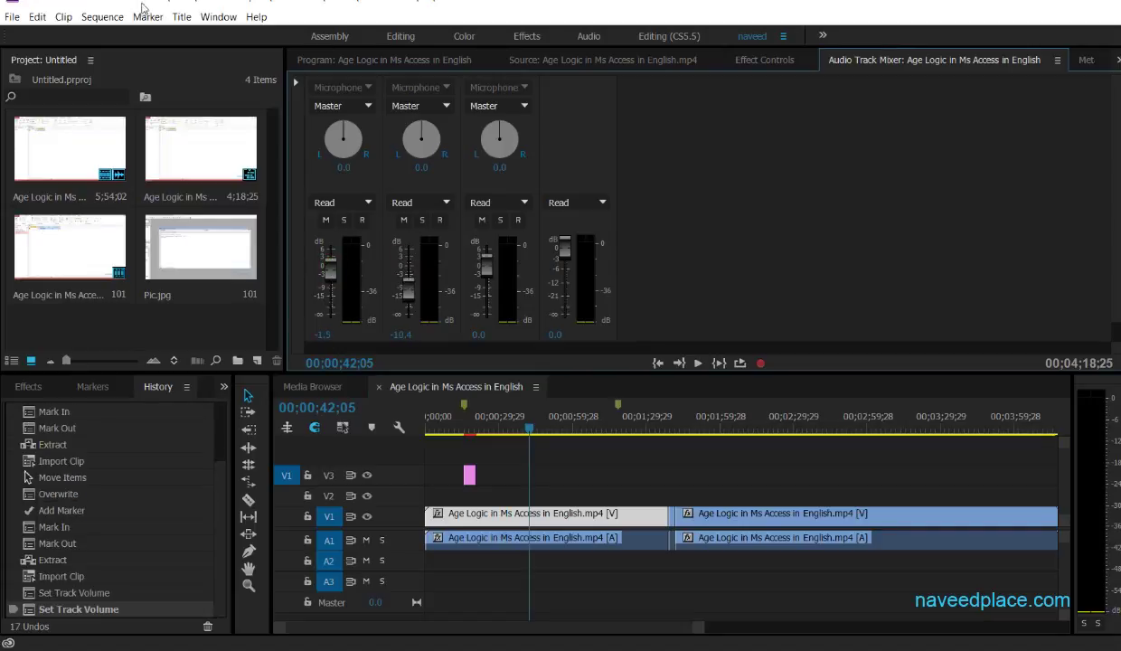
Bring the Audio Meters panel into focus again, and open the Captions panel and close it.
left_click(218, 16)
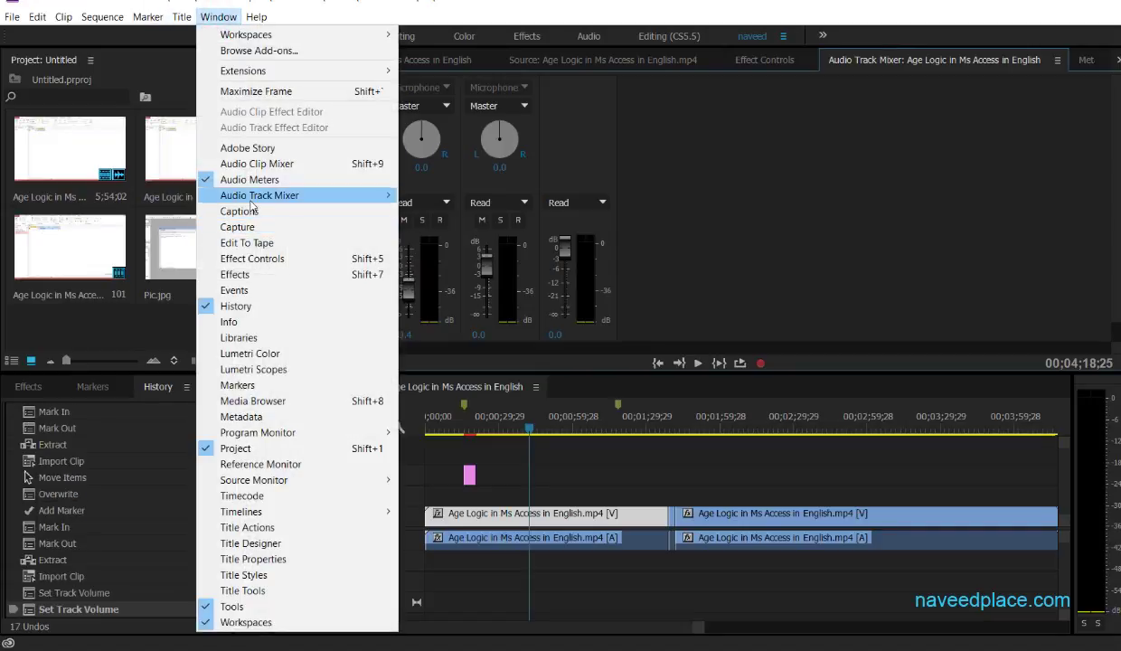
mouse_move(252, 198)
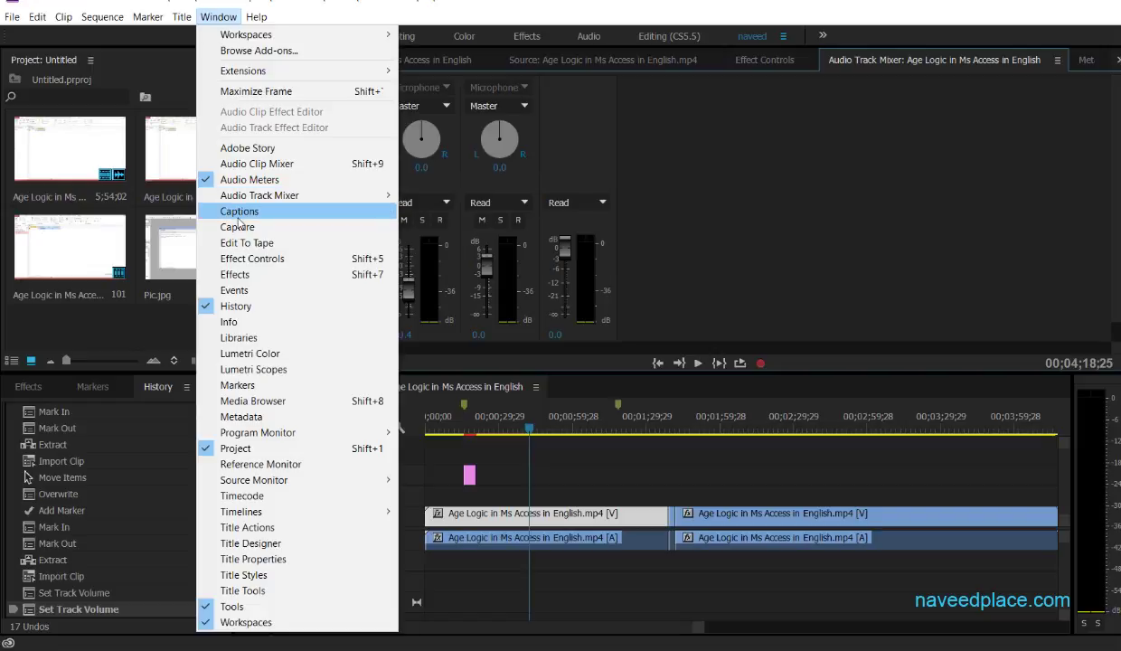
left_click(272, 180)
left_click(218, 16)
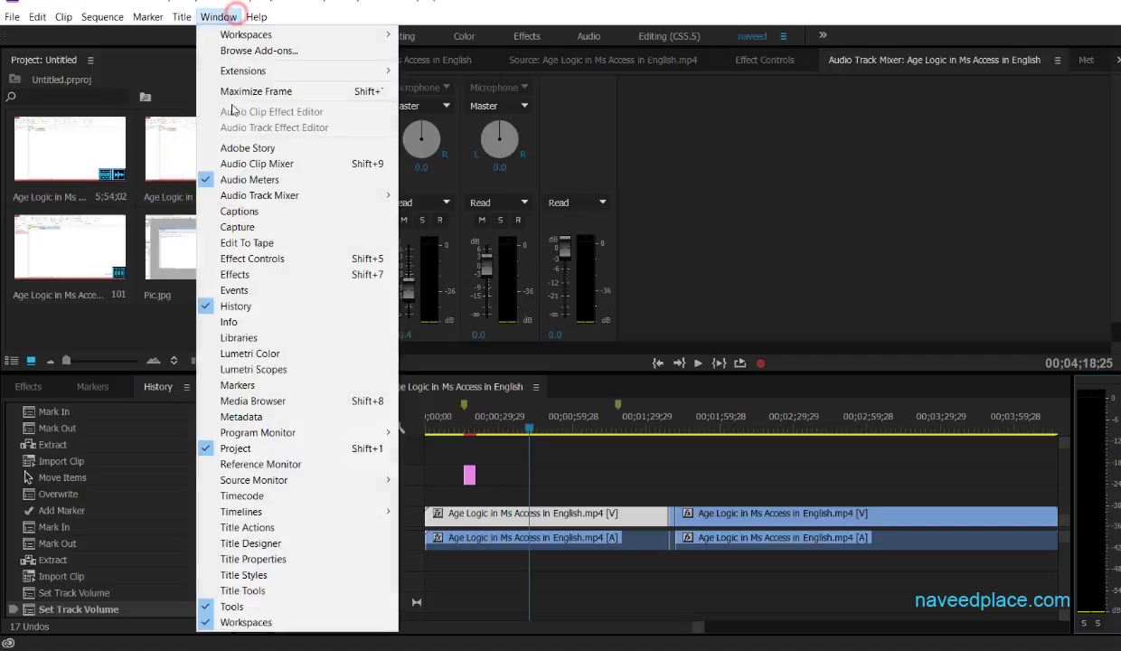
left_click(240, 214)
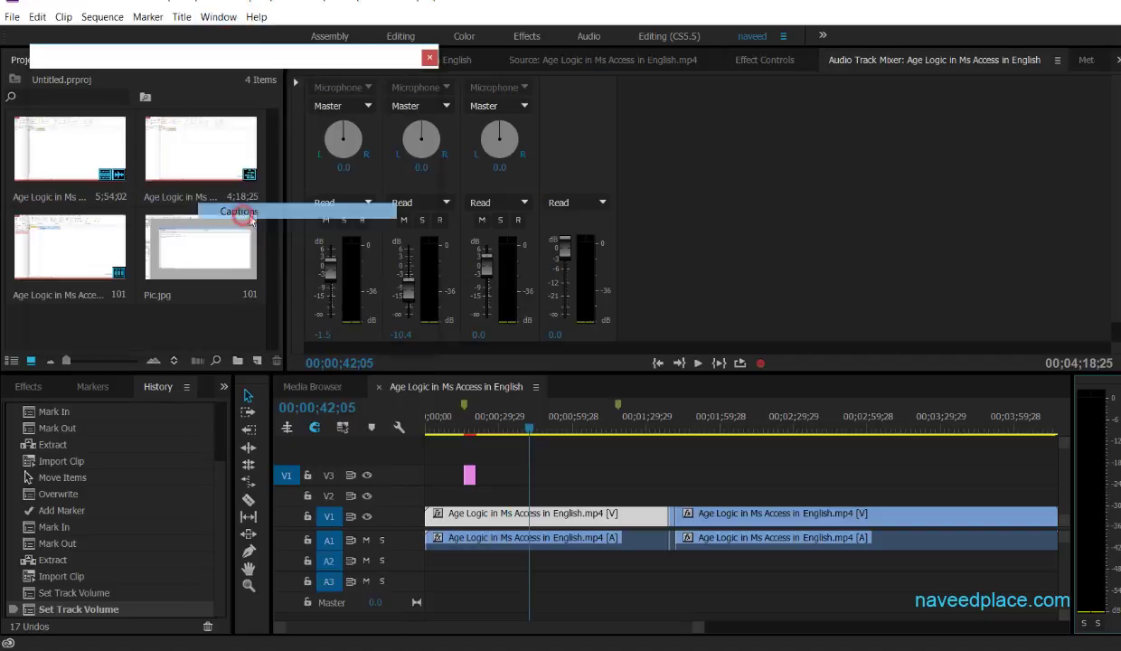
left_click(427, 57)
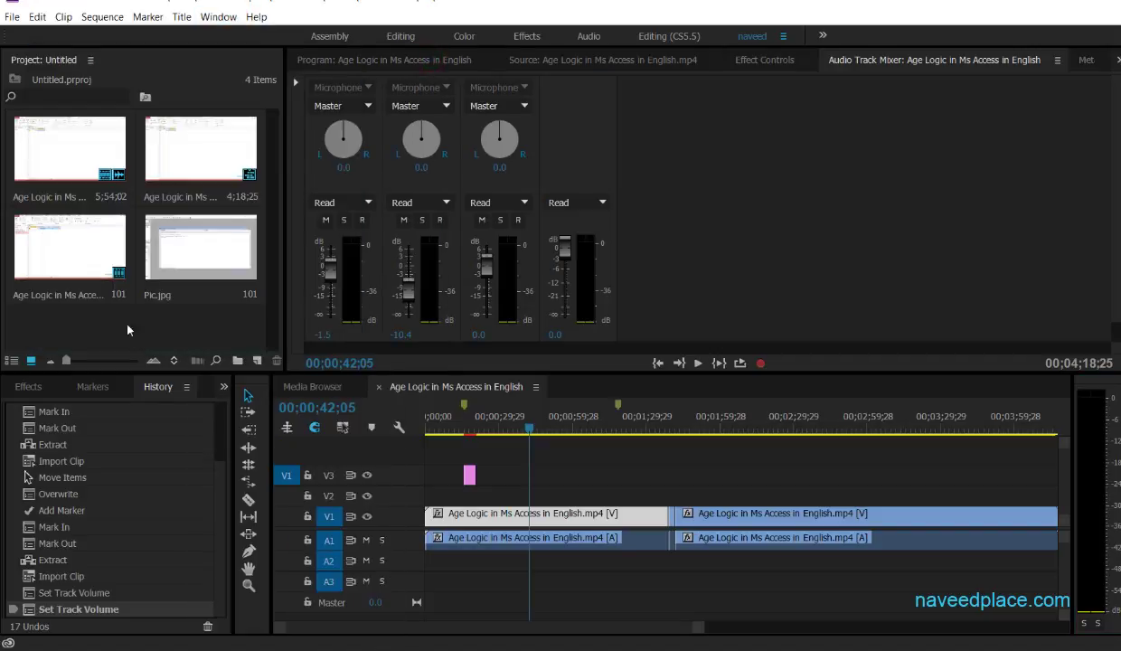
Create a new Captions item in the project with the default video settings (1248 × 720, 23.976fps) and the Teletext standard.
left_click(258, 361)
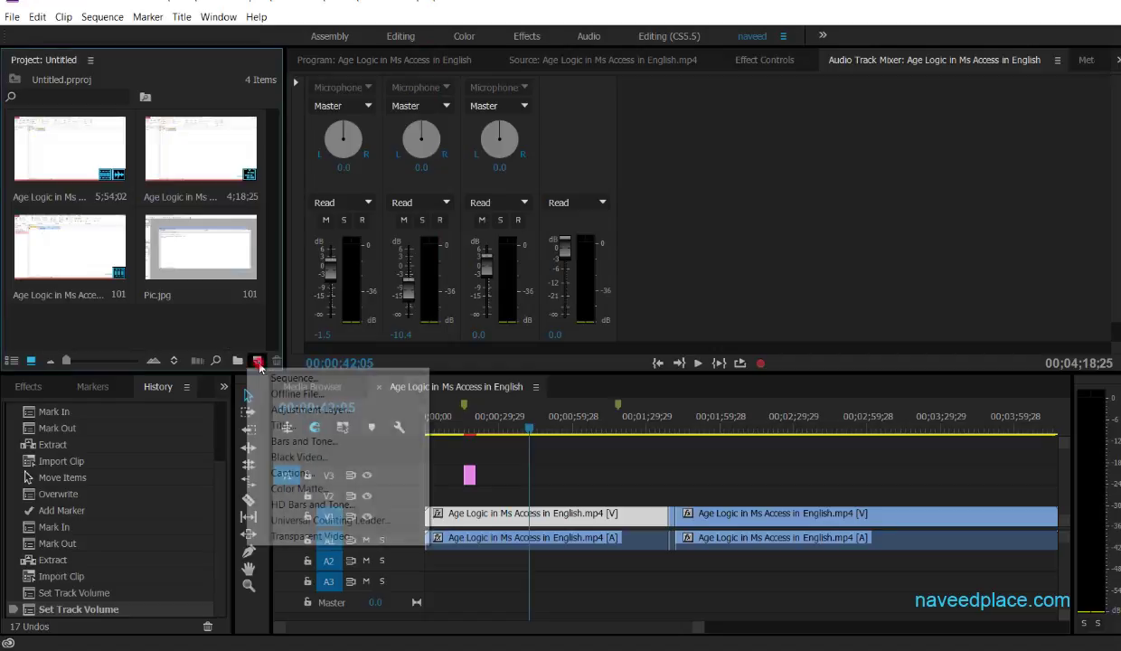
left_click(292, 473)
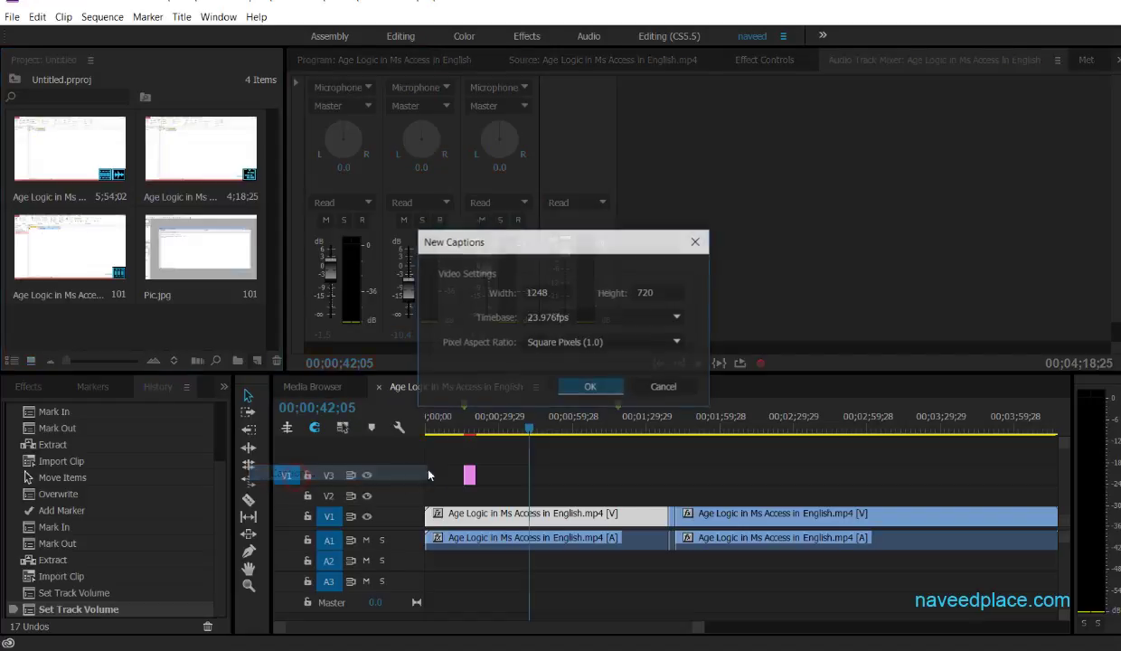
left_click(590, 386)
left_click(588, 307)
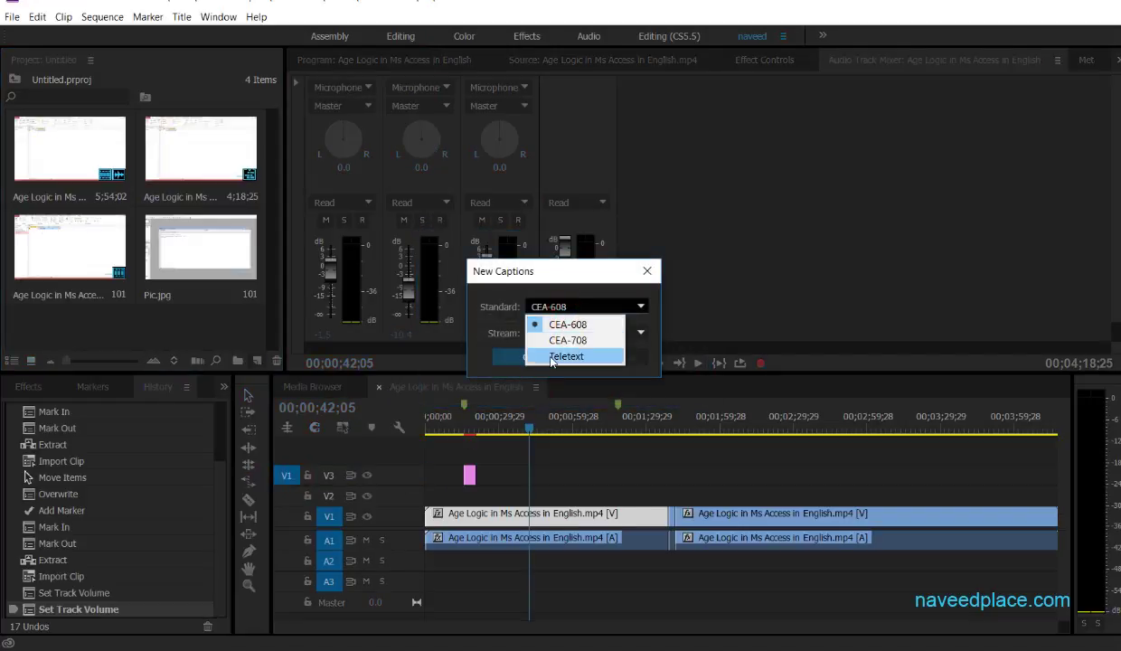
left_click(568, 357)
left_click(525, 357)
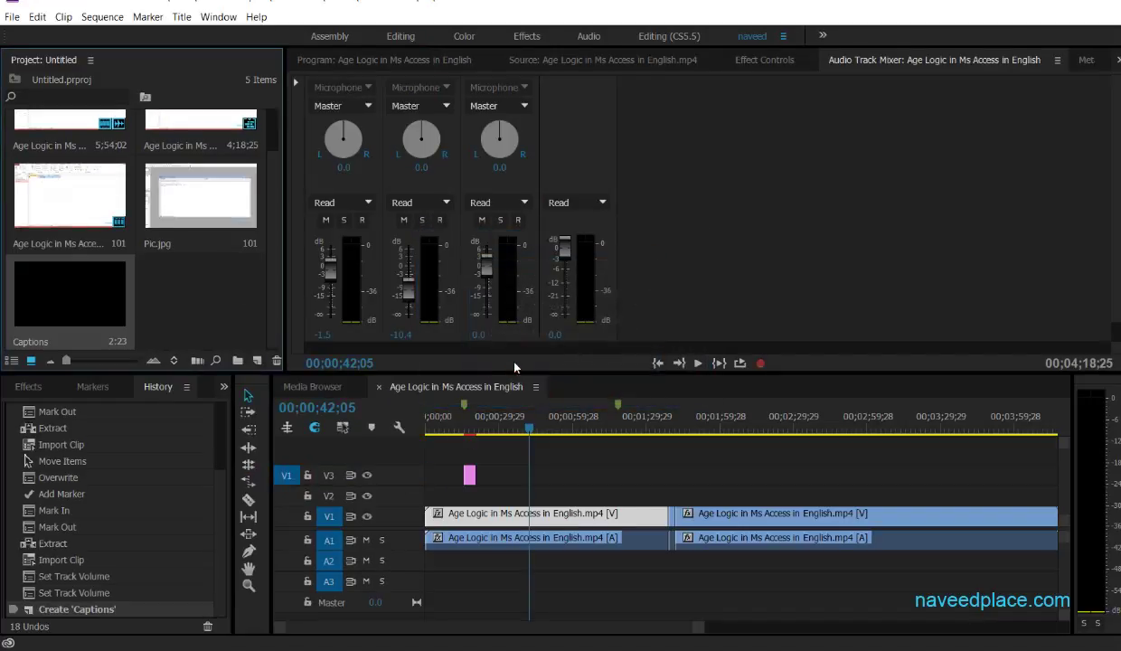
Open the Captions item for editing and set its caption's In time to 00:00:00:00 and Out time to 00:00:01:14.
double_click(74, 287)
left_click_drag(204, 73, 417, 207)
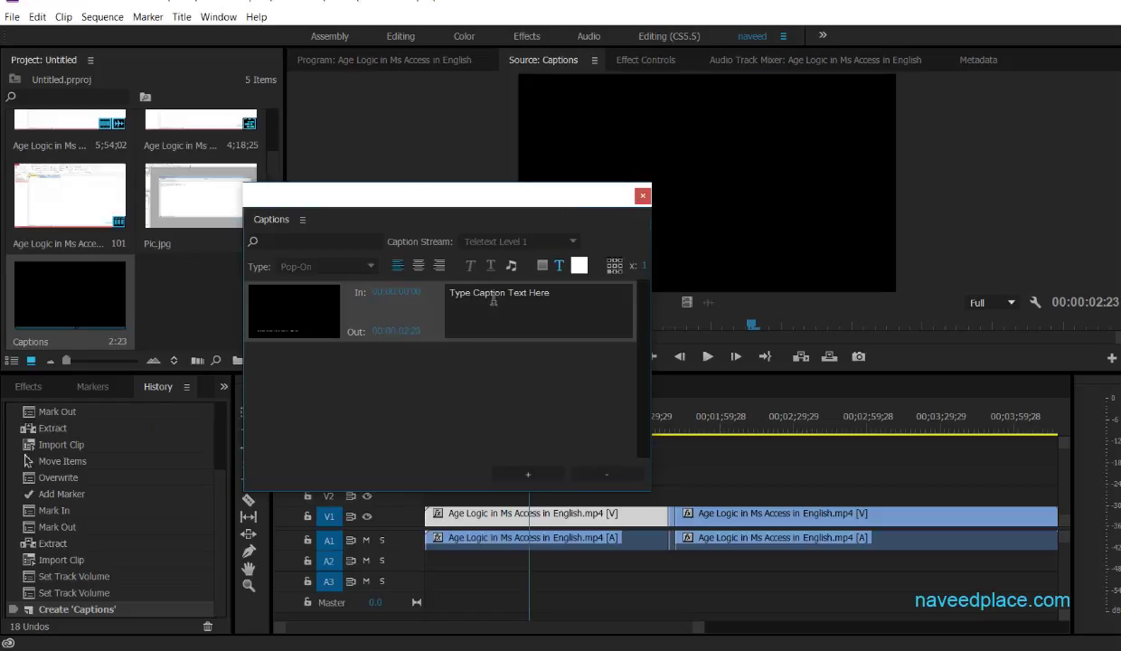
left_click(541, 295)
triple_click(566, 297)
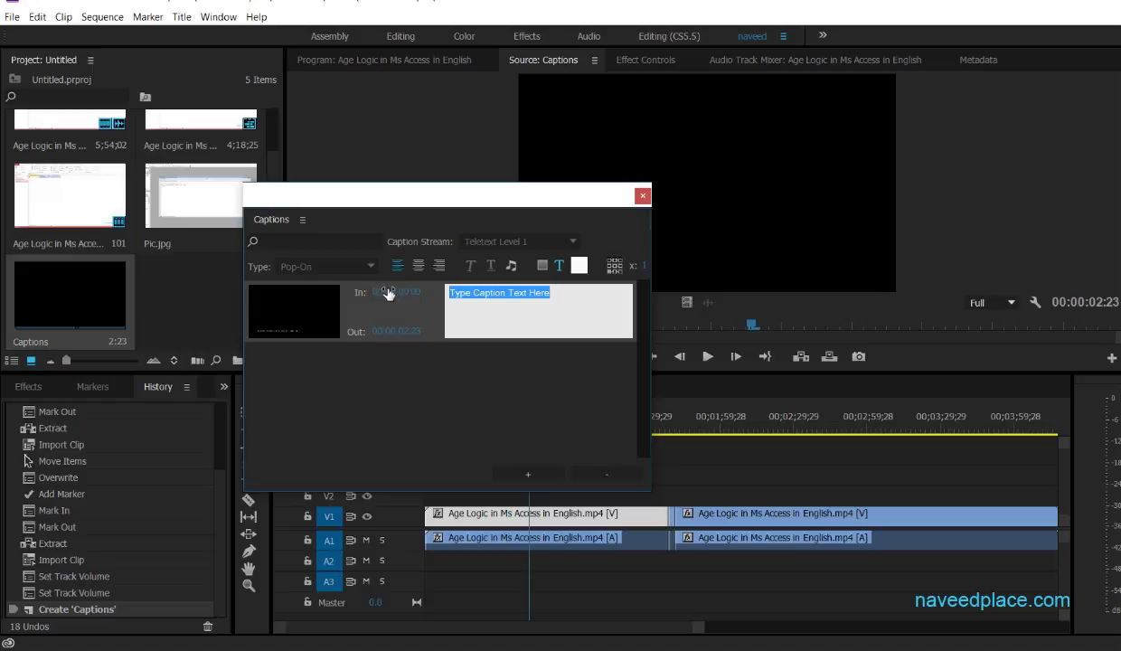
left_click_drag(387, 292, 27, 461)
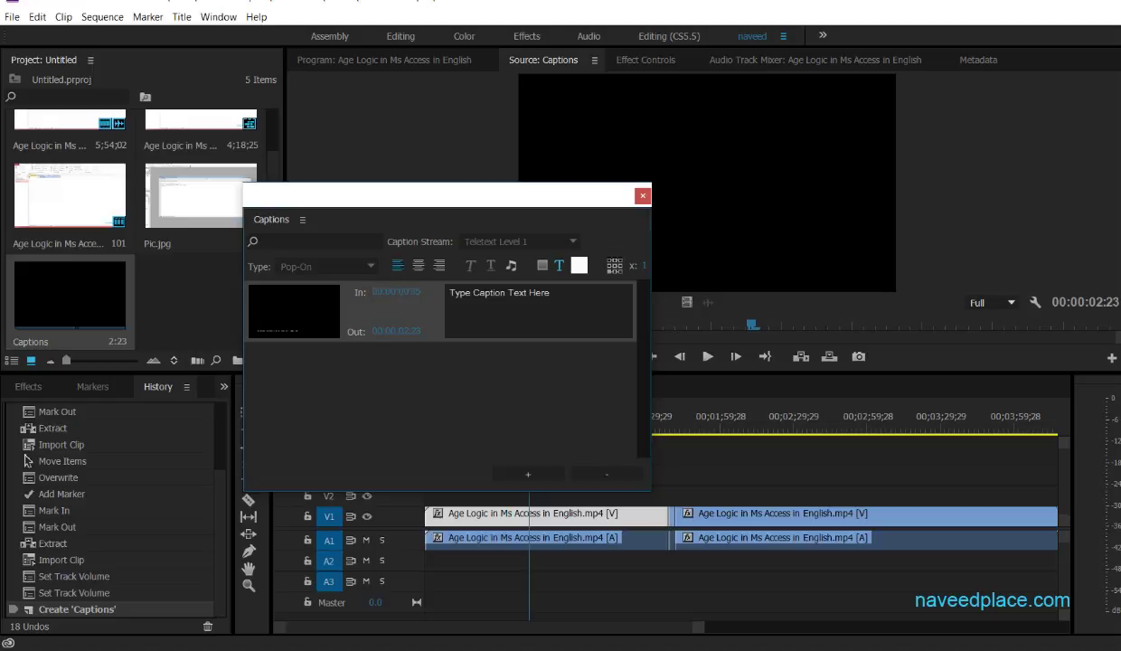
left_click(553, 294)
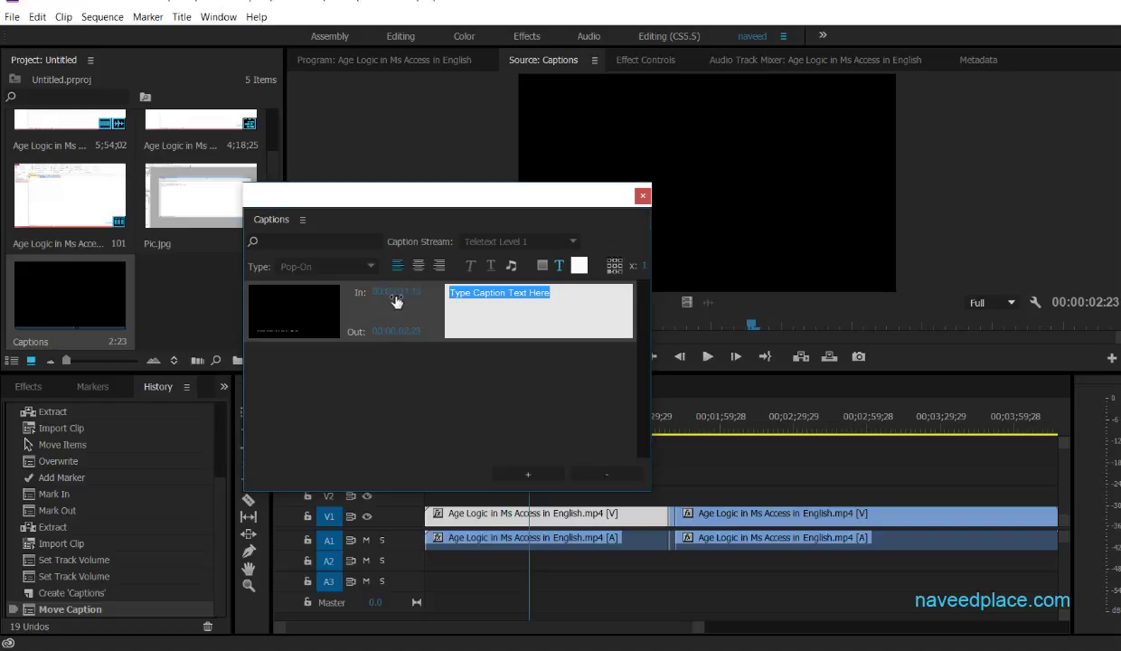
left_click_drag(387, 333, 419, 321)
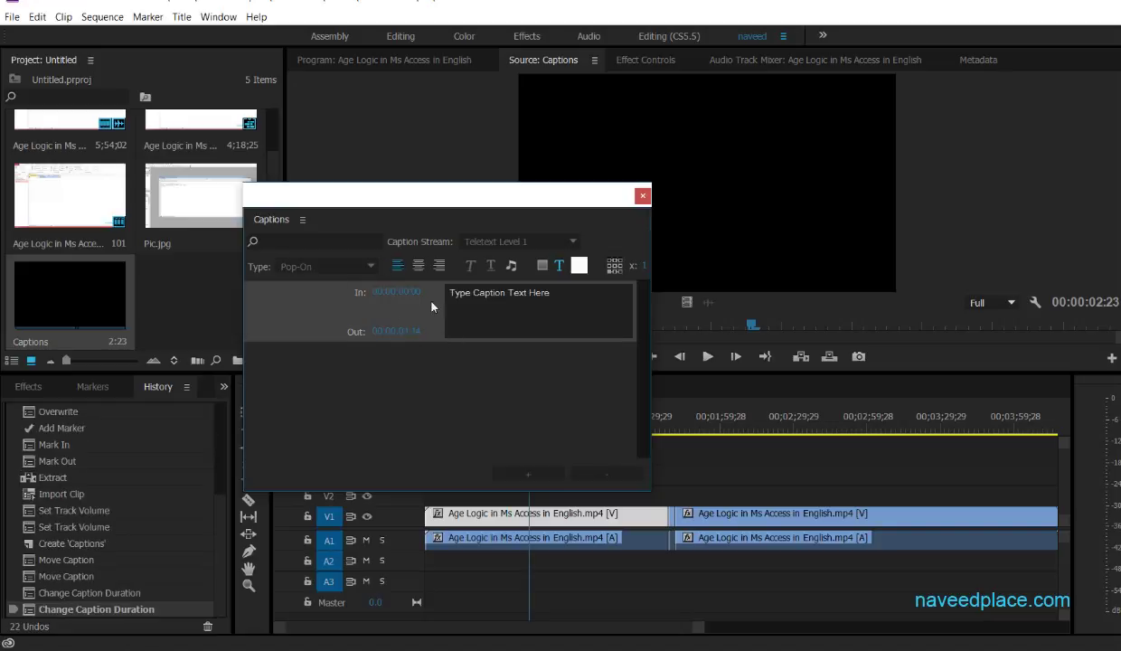
Replace the caption's placeholder text with sample text, close the Captions editor and save the project.
left_click_drag(559, 298, 441, 285)
type("xvvcvc")
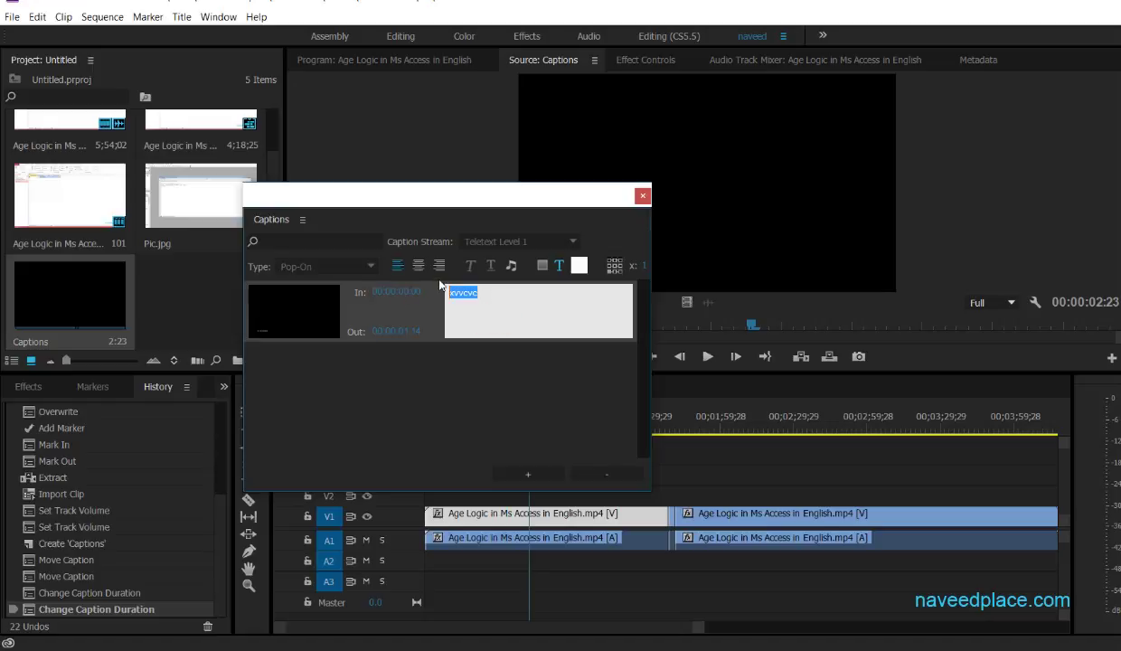
type("naveed")
left_click(501, 303)
type("xxcxcxcxc")
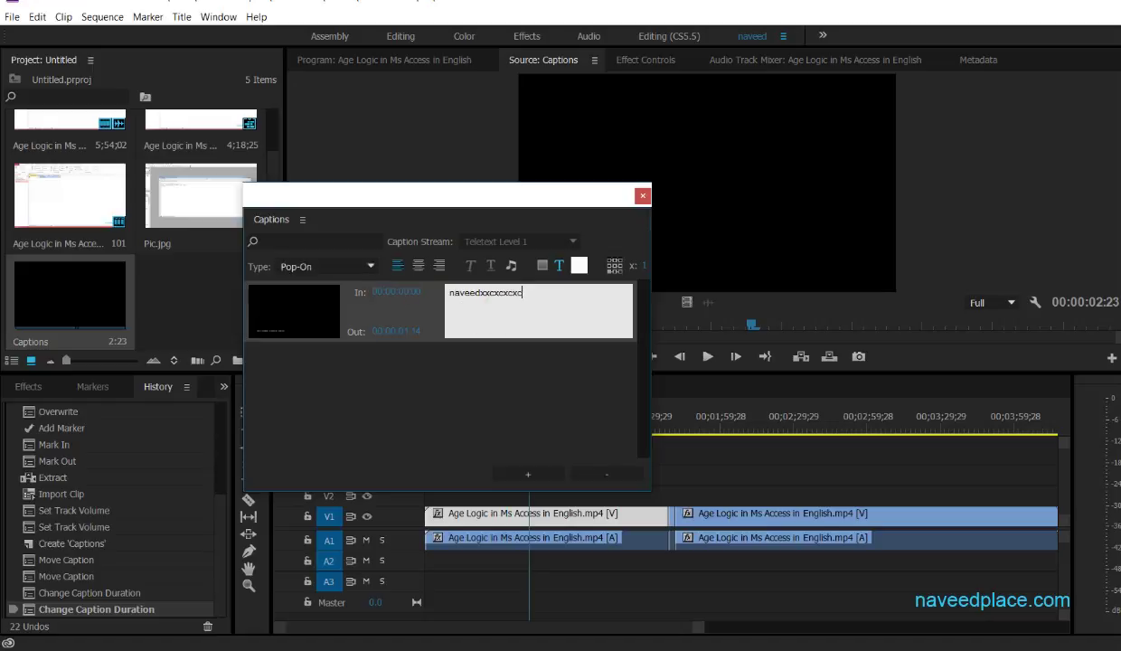
left_click_drag(537, 301, 380, 305)
left_click(642, 196)
key("ctrl+s")
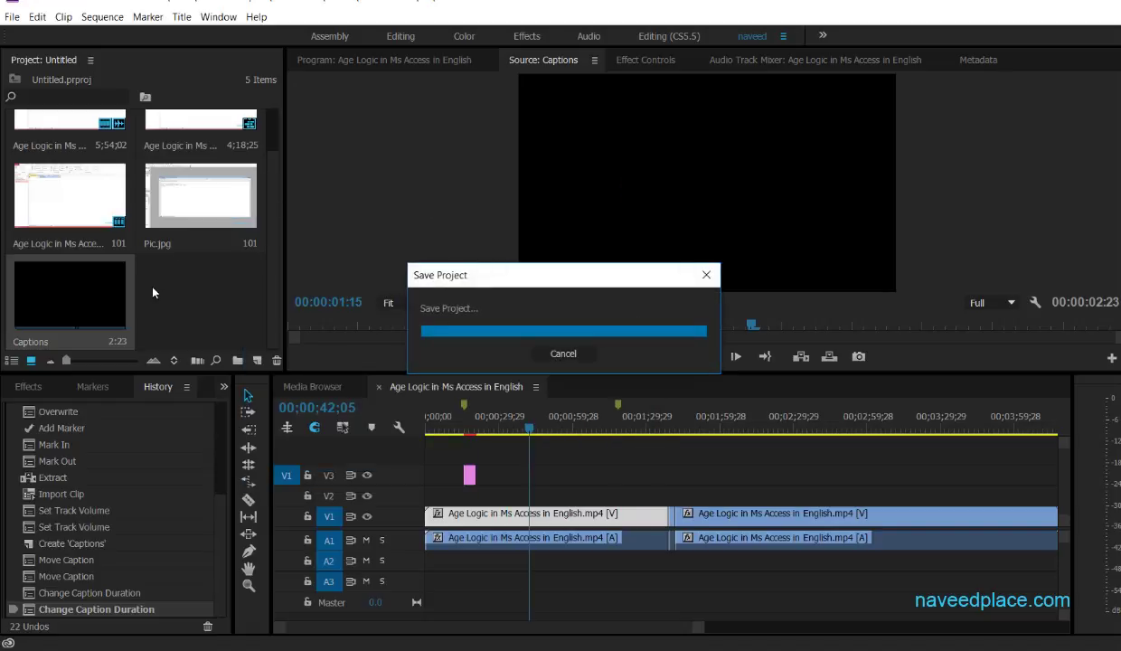
Place the Captions item at the start of track V2 and move the playhead to 00;00;00;00.
left_click_drag(123, 319, 429, 496)
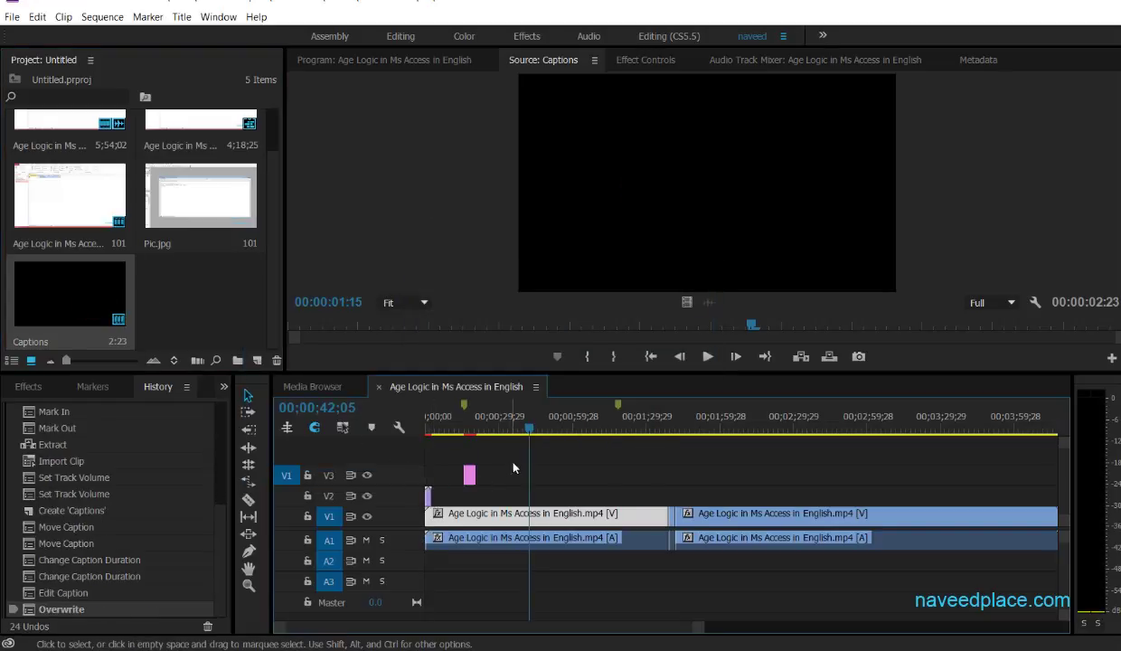
left_click(522, 422)
left_click_drag(522, 423, 419, 441)
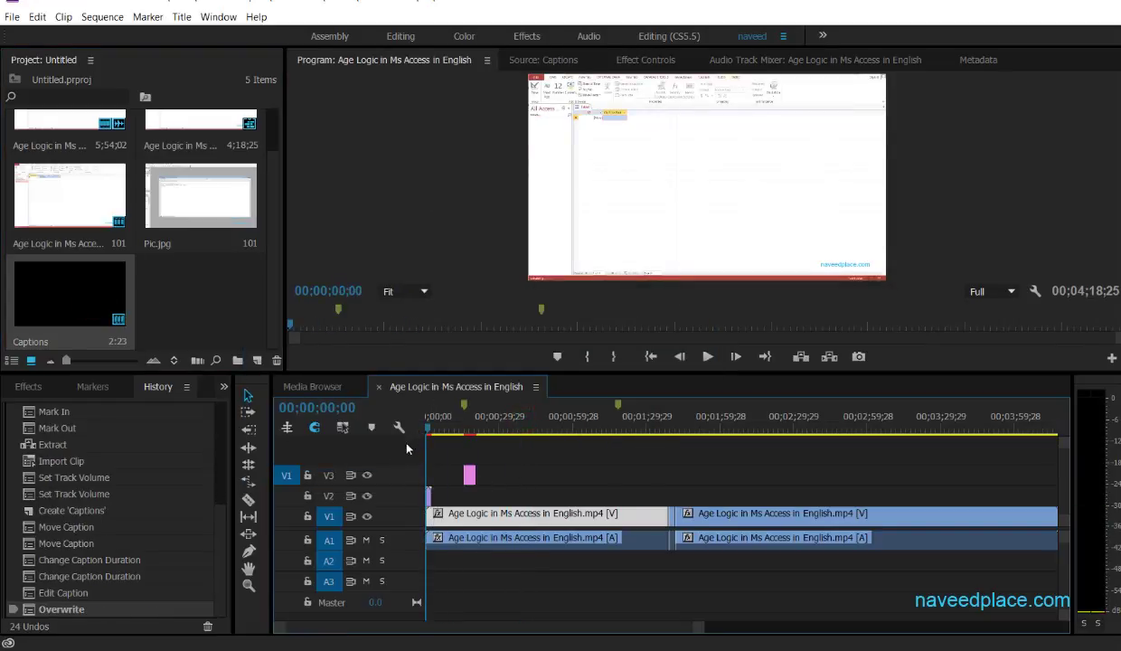
Revert the project to the second Set Track Volume history state and bring up the Effects panel.
left_click(222, 18)
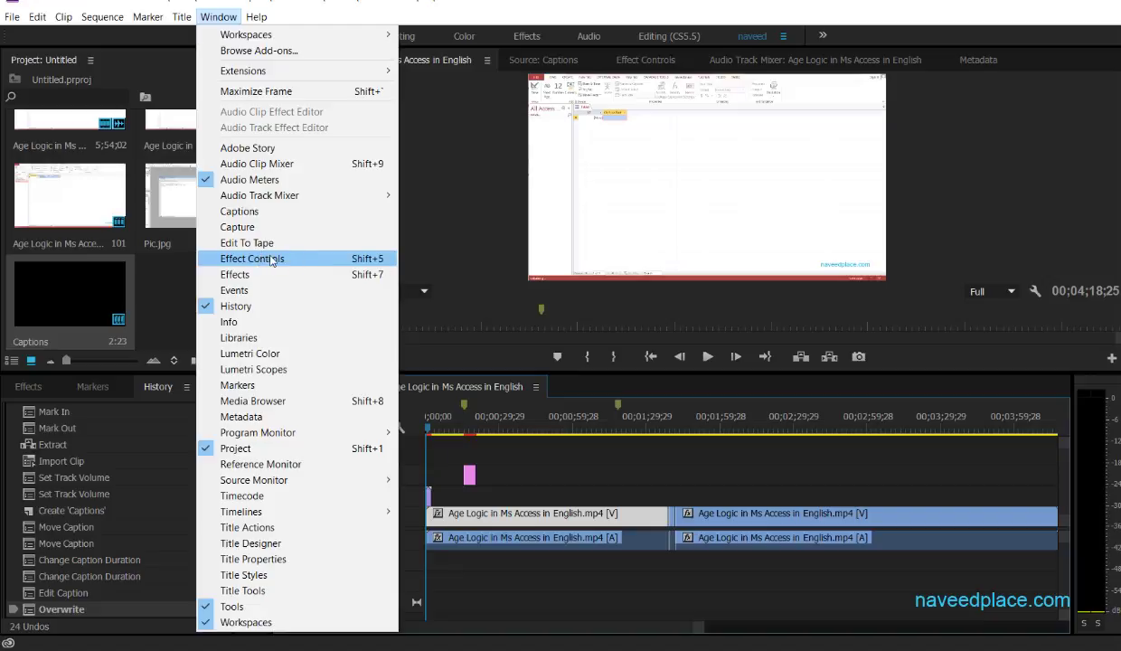
left_click(81, 494)
left_click(29, 386)
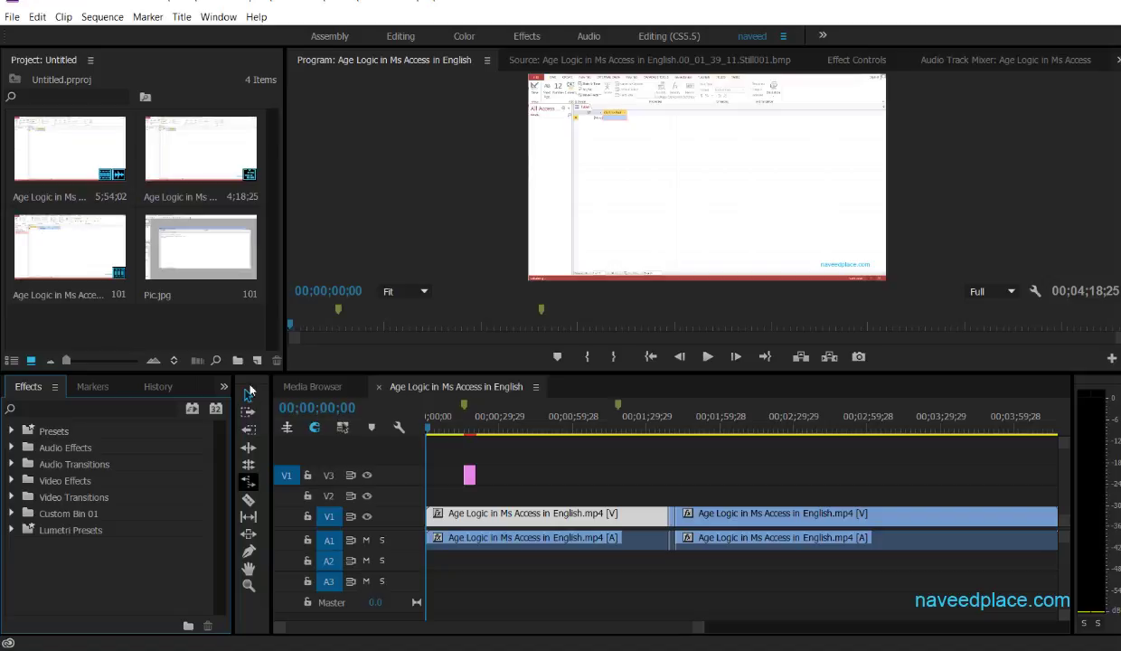
Bring up Effect Controls and apply the Cube Spin transition from 3D Motion to the start of the first V1 clip.
left_click(222, 22)
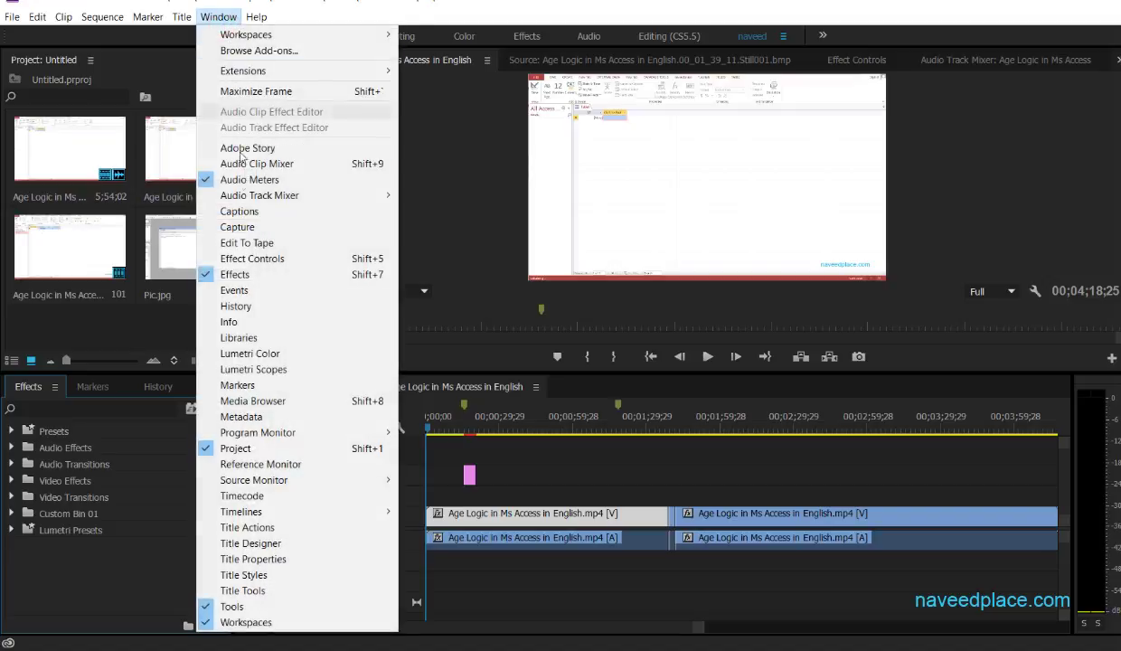
left_click(252, 259)
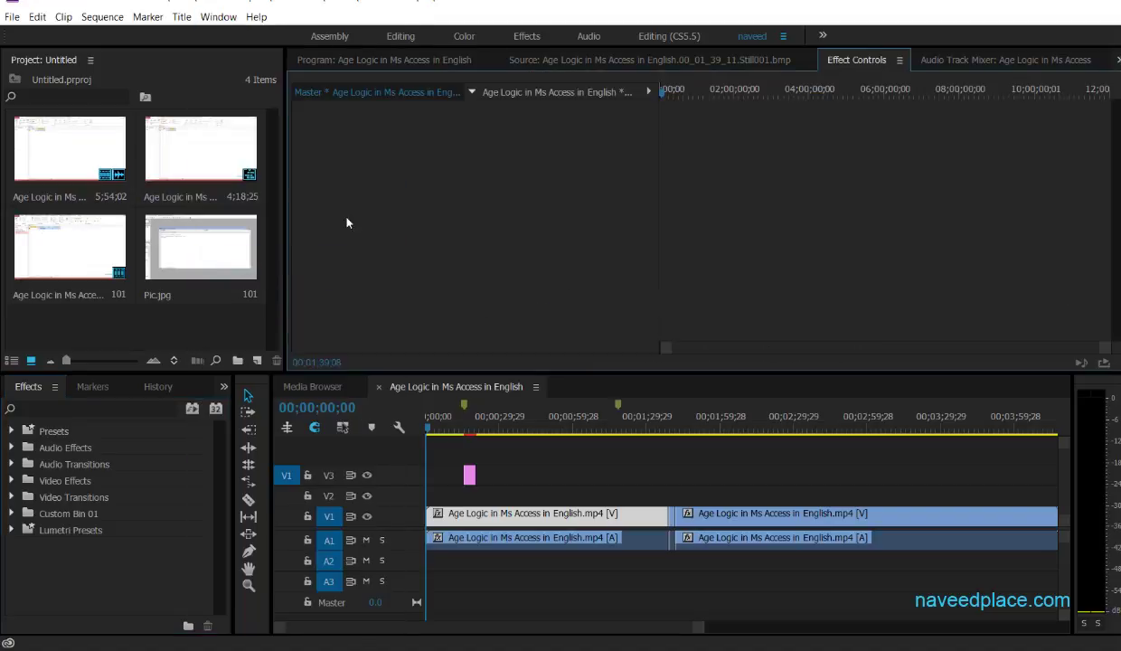
left_click(13, 497)
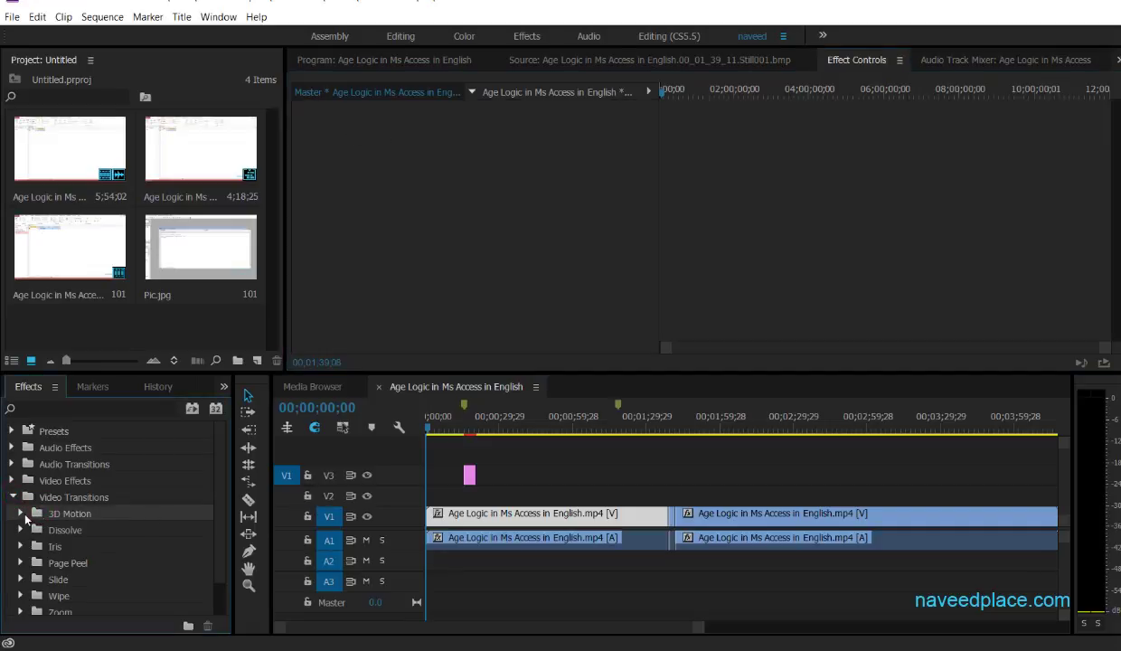
left_click(22, 514)
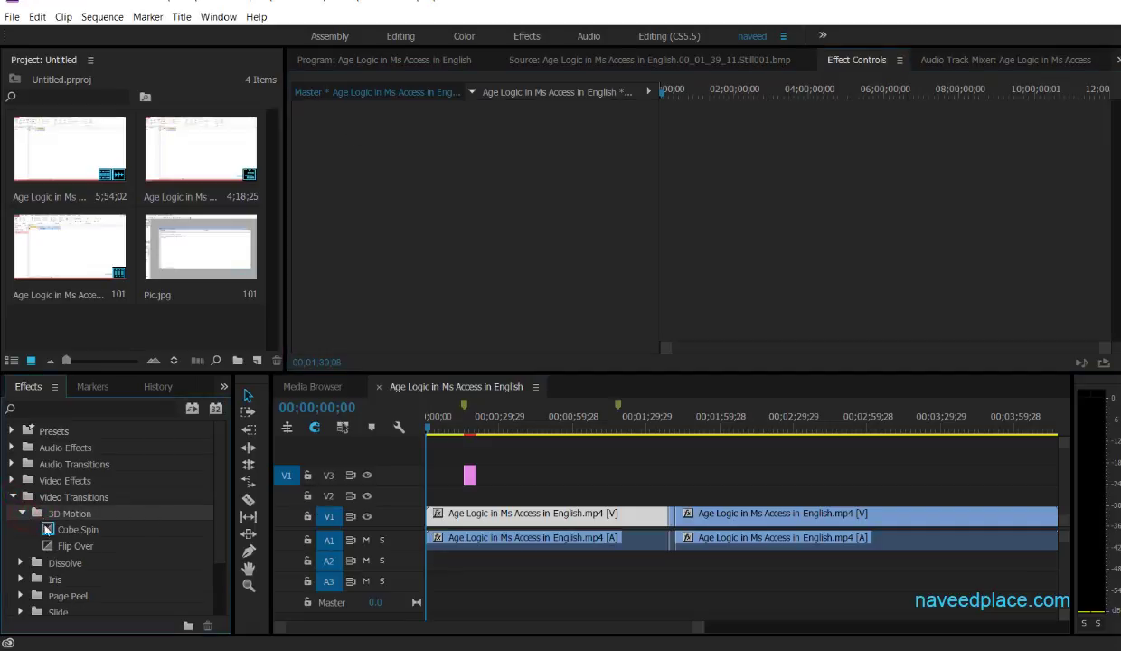
left_click_drag(72, 529, 428, 515)
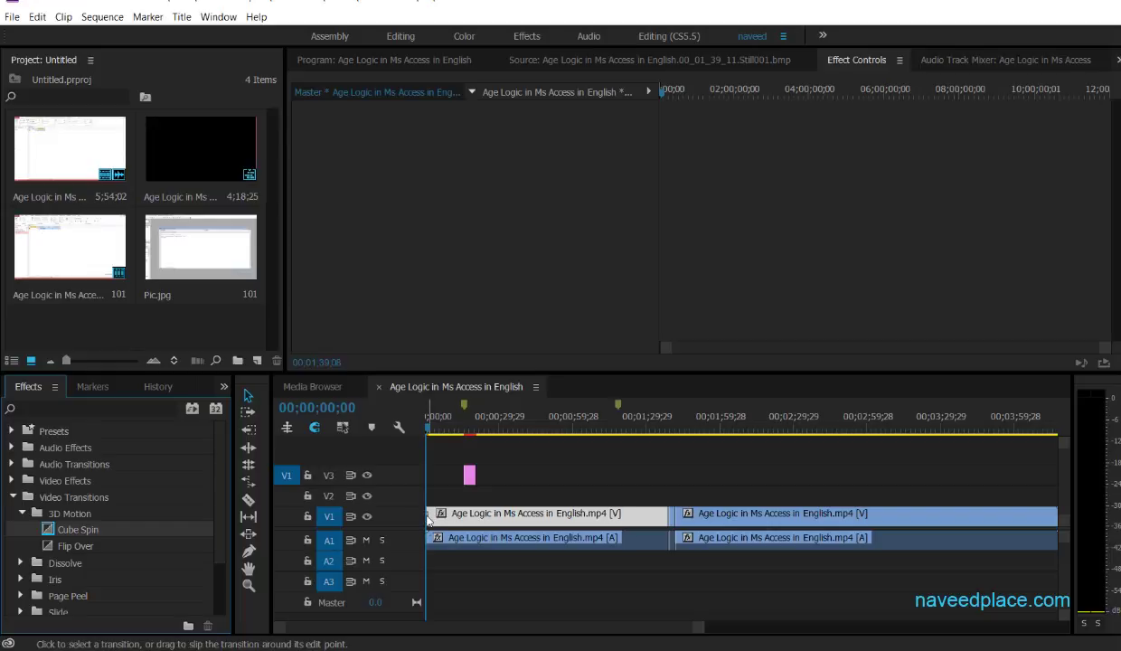
Show the first V1 clip's settings in Effect Controls and bring the Effects panel into focus.
left_click(540, 503)
left_click(543, 515)
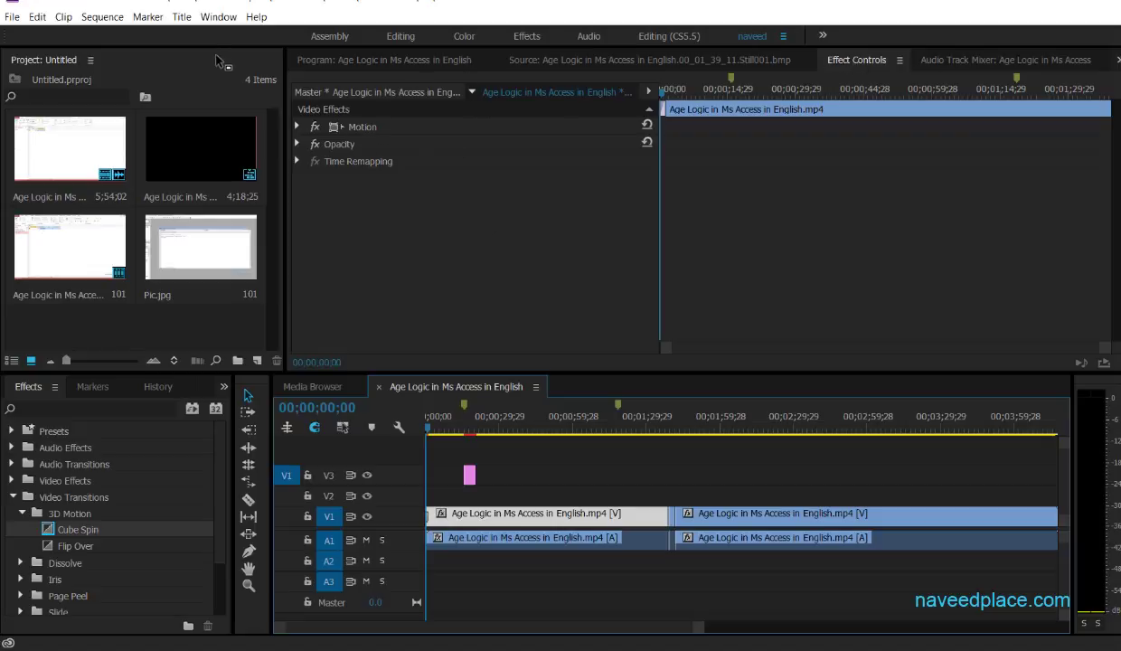
left_click(219, 16)
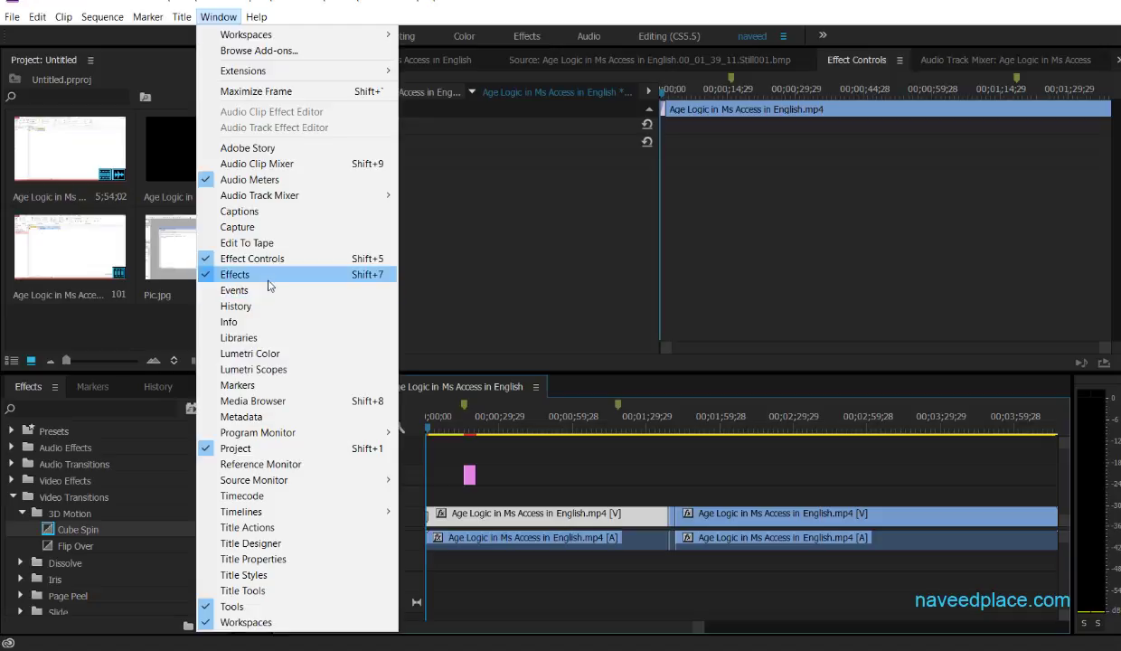
left_click(234, 274)
Bring up the History panel and step through the early states, including New/Open, Import Clip, sequence creation and Mark In.
left_click(203, 17)
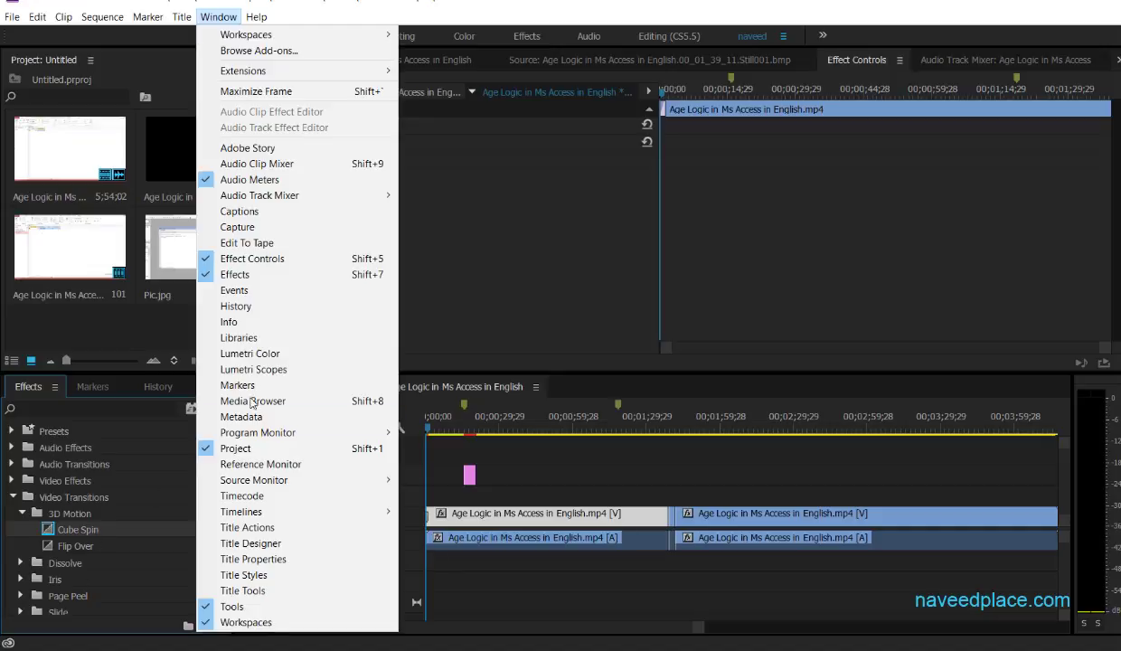
left_click(236, 307)
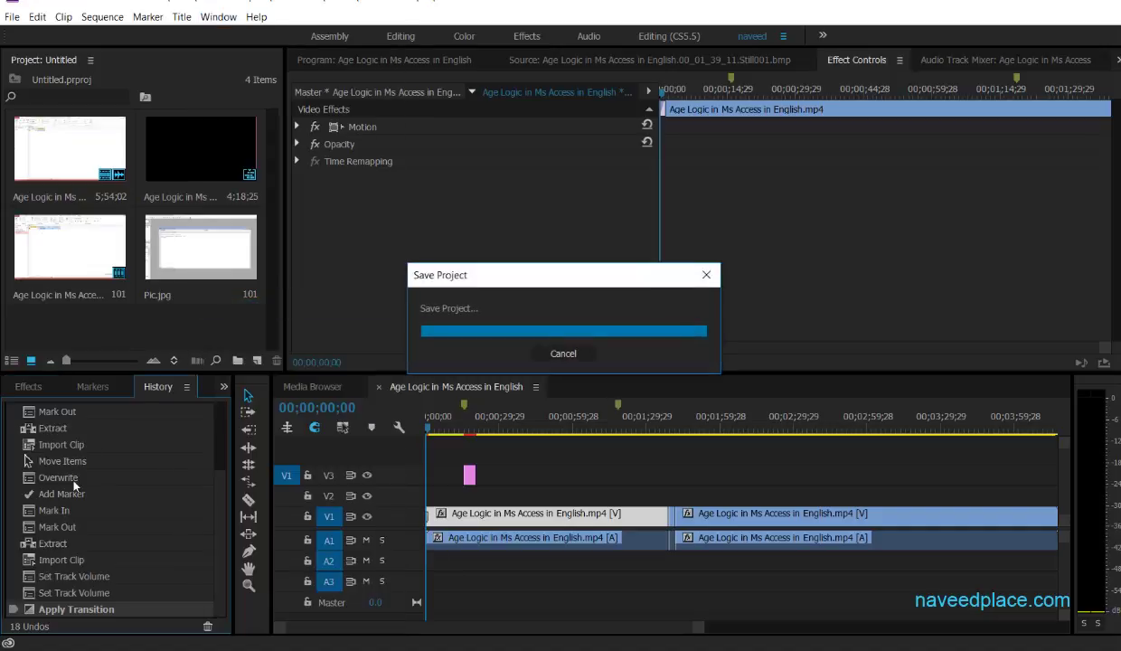
scroll(120, 427, "up", 1)
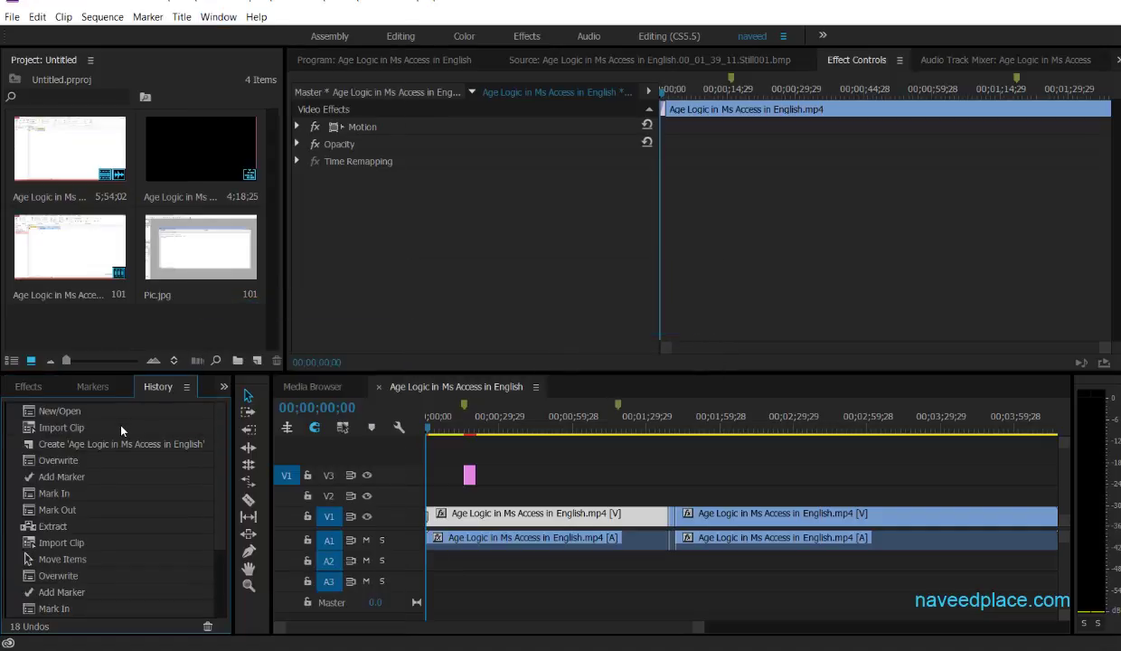
left_click(60, 412)
left_click(65, 428)
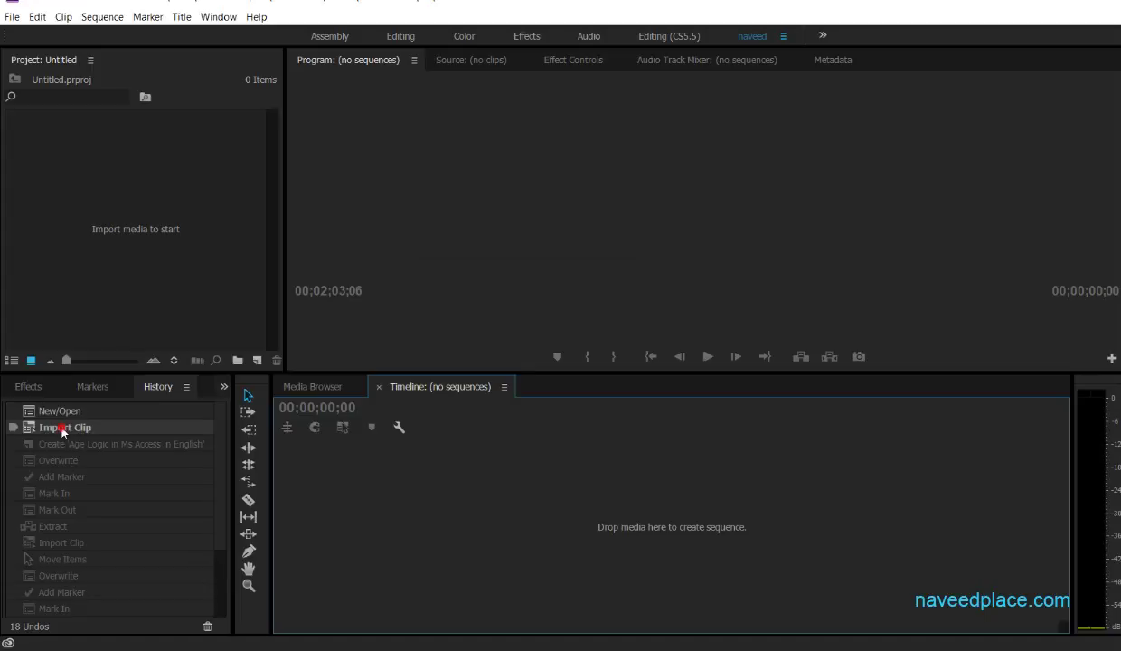
left_click(68, 444)
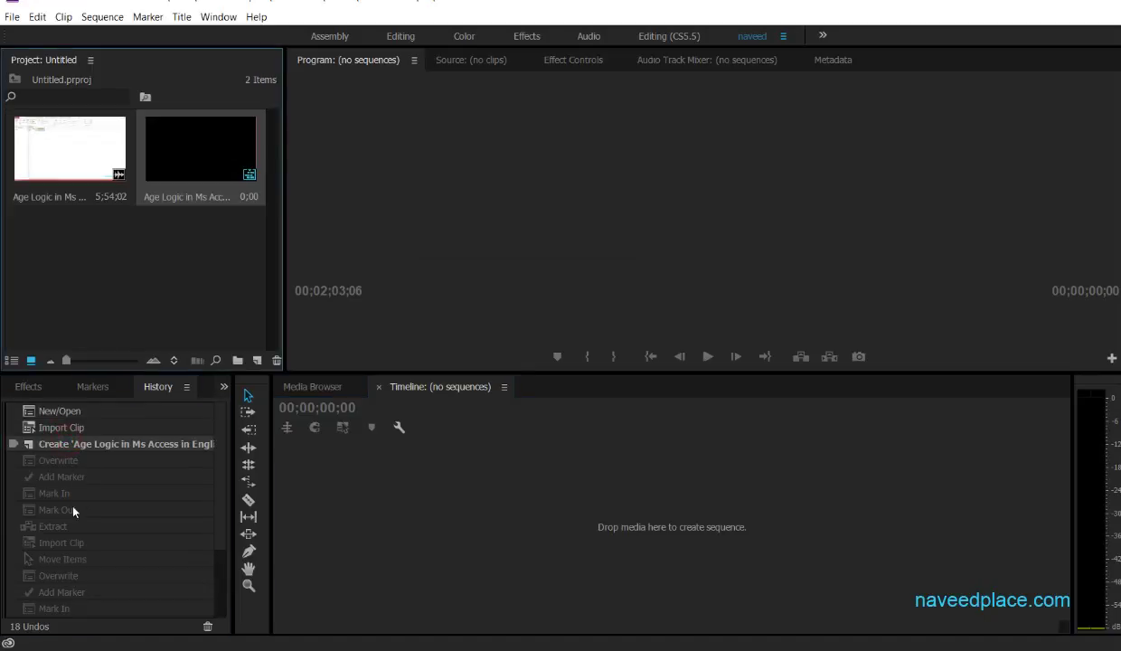
left_click(70, 493)
Step through the Set Track Volume and Apply Transition history states, ending on the first Set Track Volume state.
scroll(95, 538, "down", 3)
scroll(103, 566, "up", 1)
left_click(71, 594)
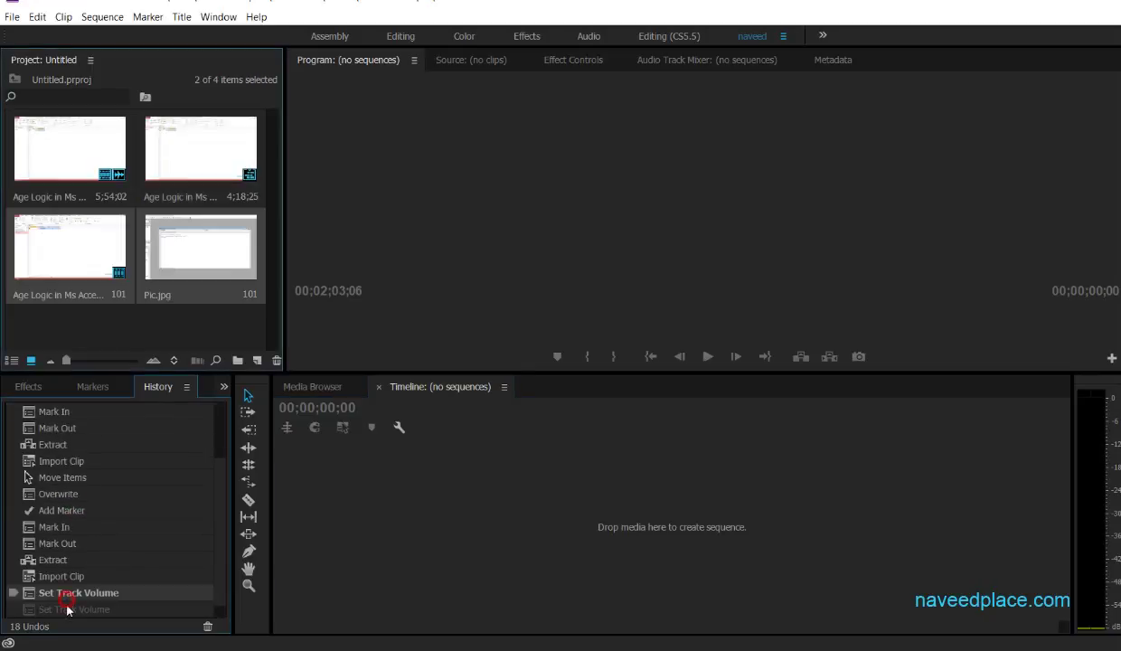
left_click(95, 608)
scroll(98, 605, "down", 1)
left_click(86, 609)
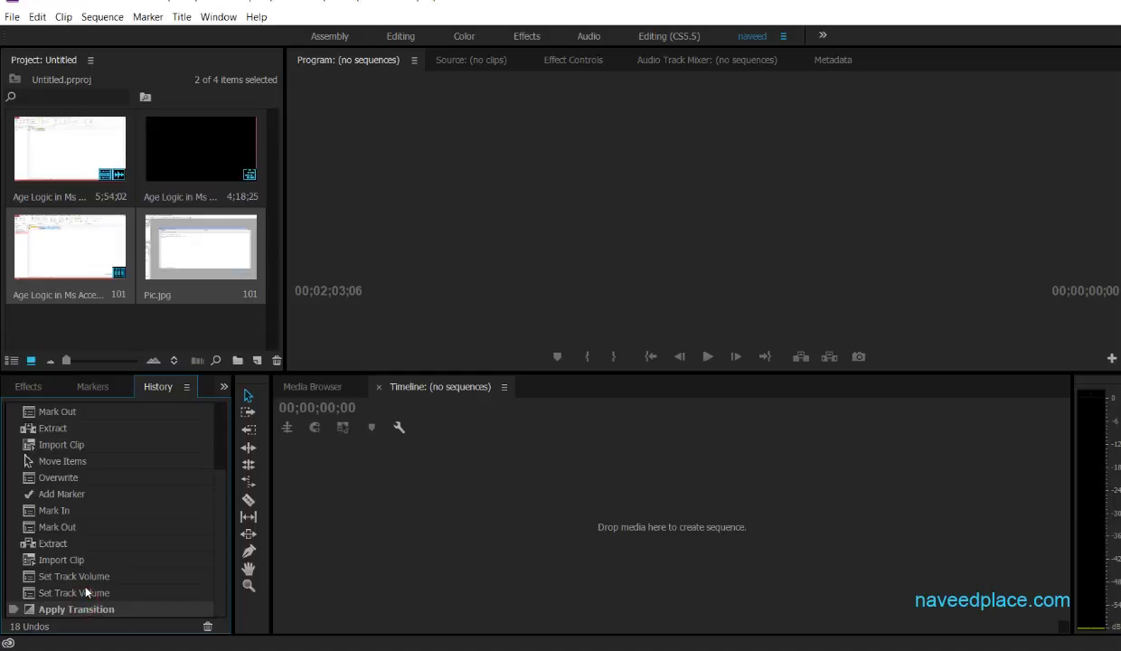
left_click(75, 577)
scroll(59, 455, "up", 2)
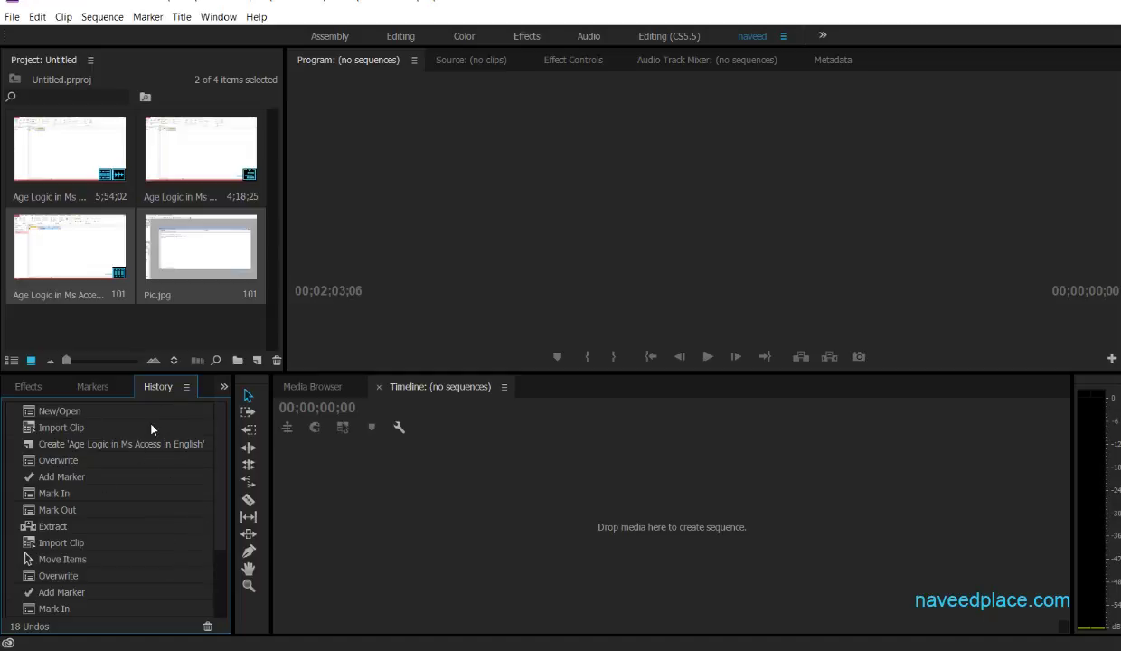
Open the Info panel and examine the details of the Age Logic movie clip and sequence.
left_click(218, 16)
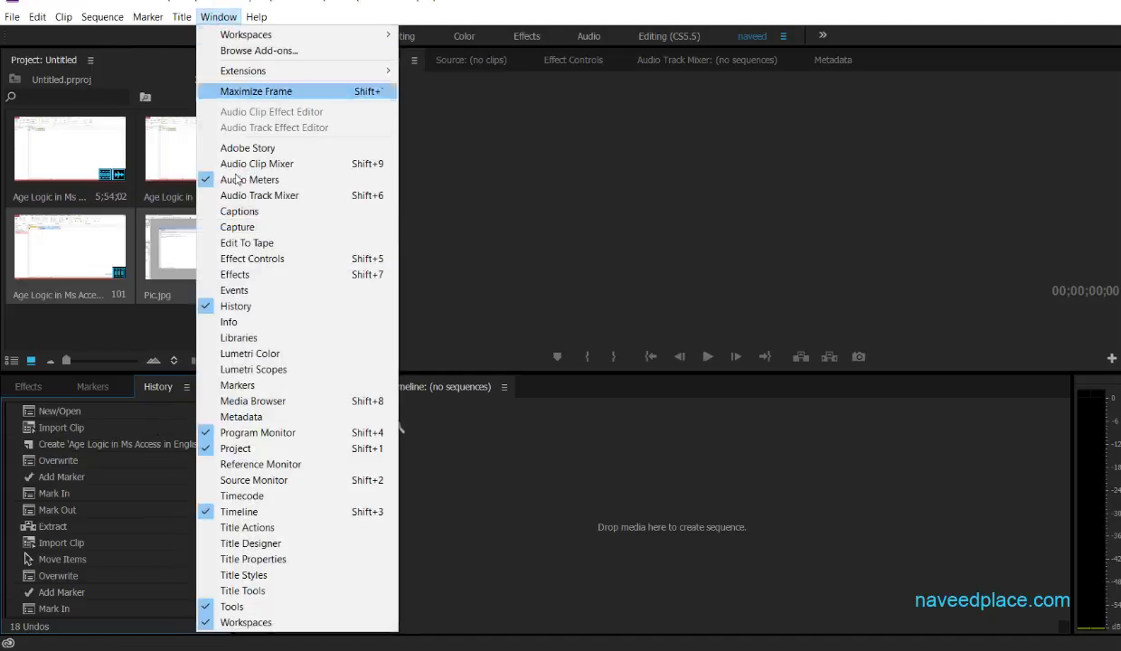
left_click(234, 322)
left_click(76, 208)
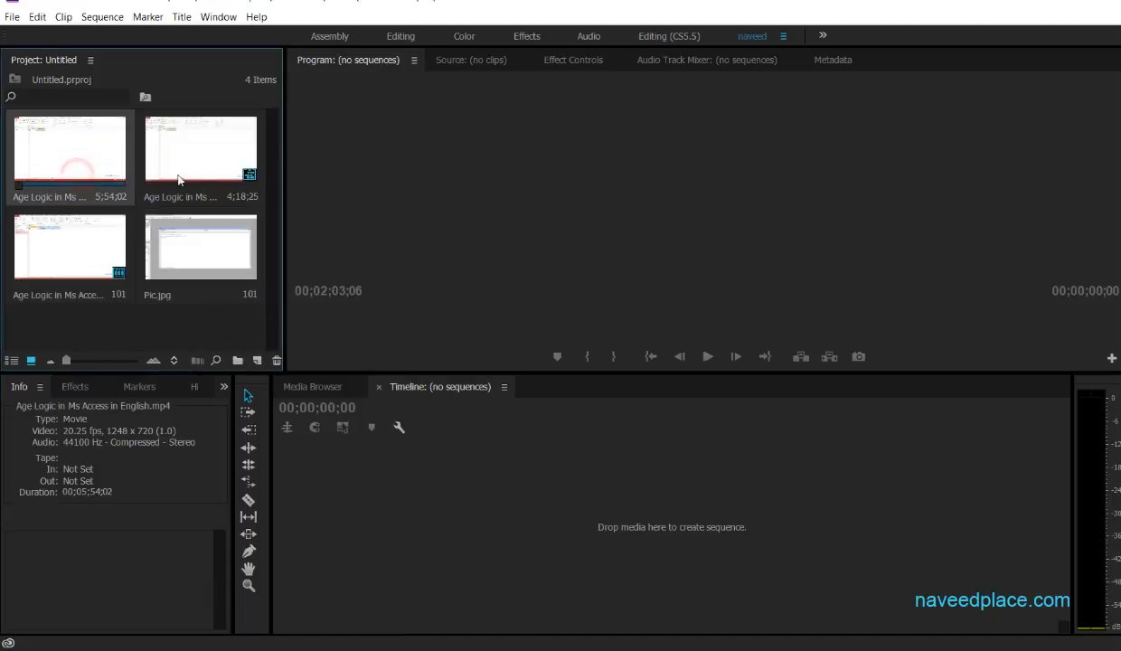
left_click(224, 146)
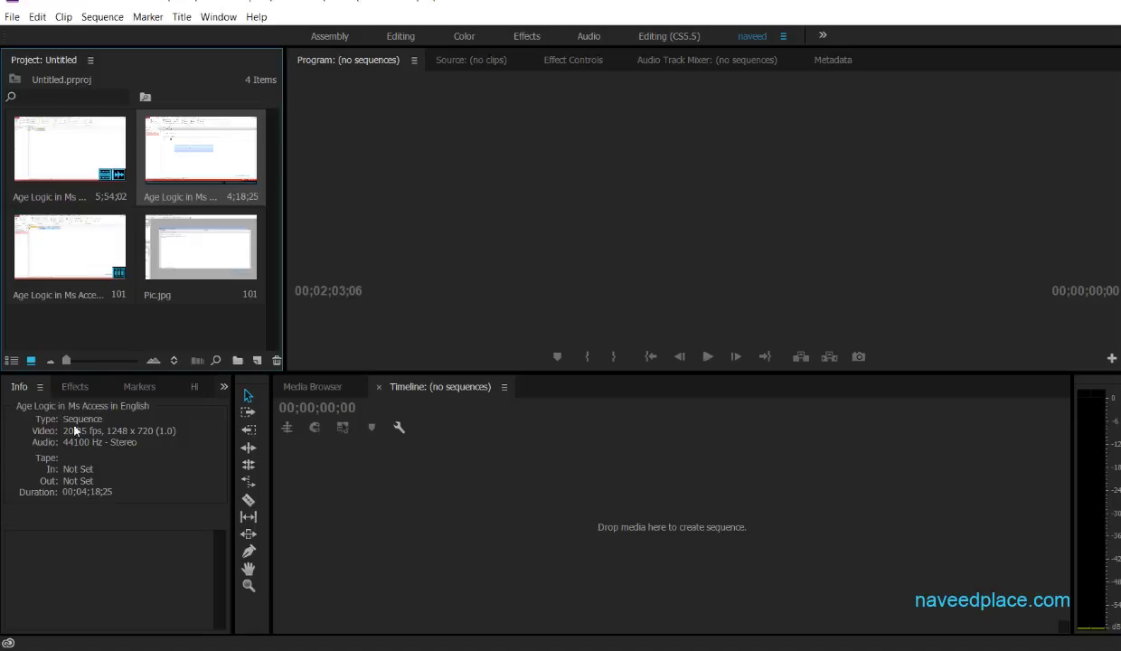
left_click(48, 152)
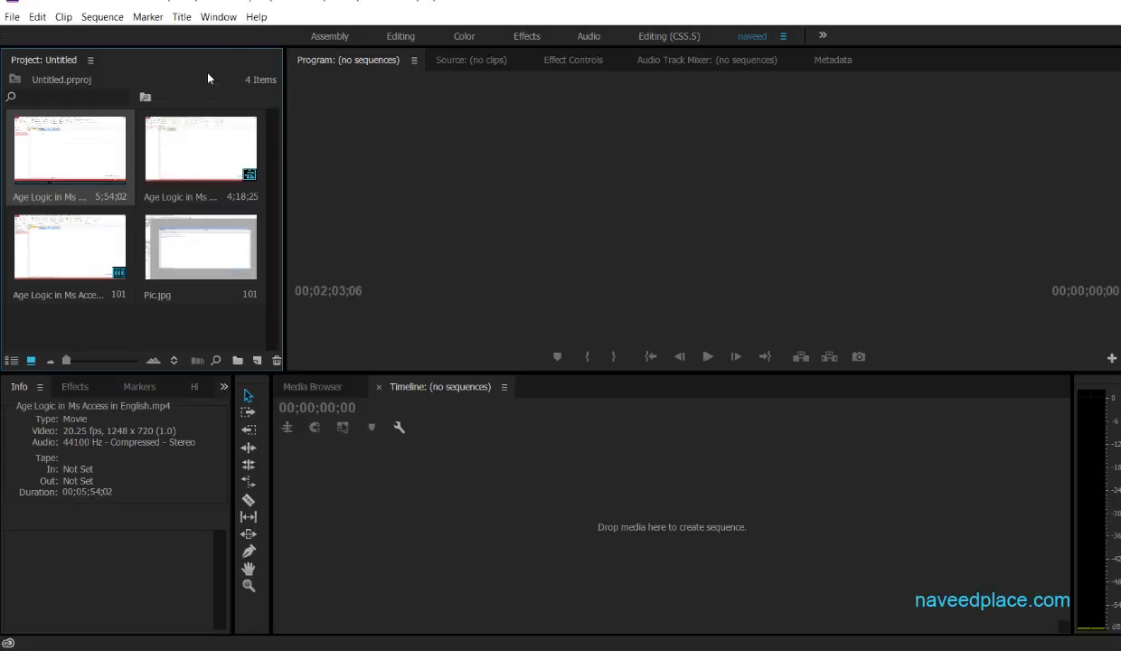
Open the Libraries panel and close it, and open the Lumetri Color panel.
left_click(218, 17)
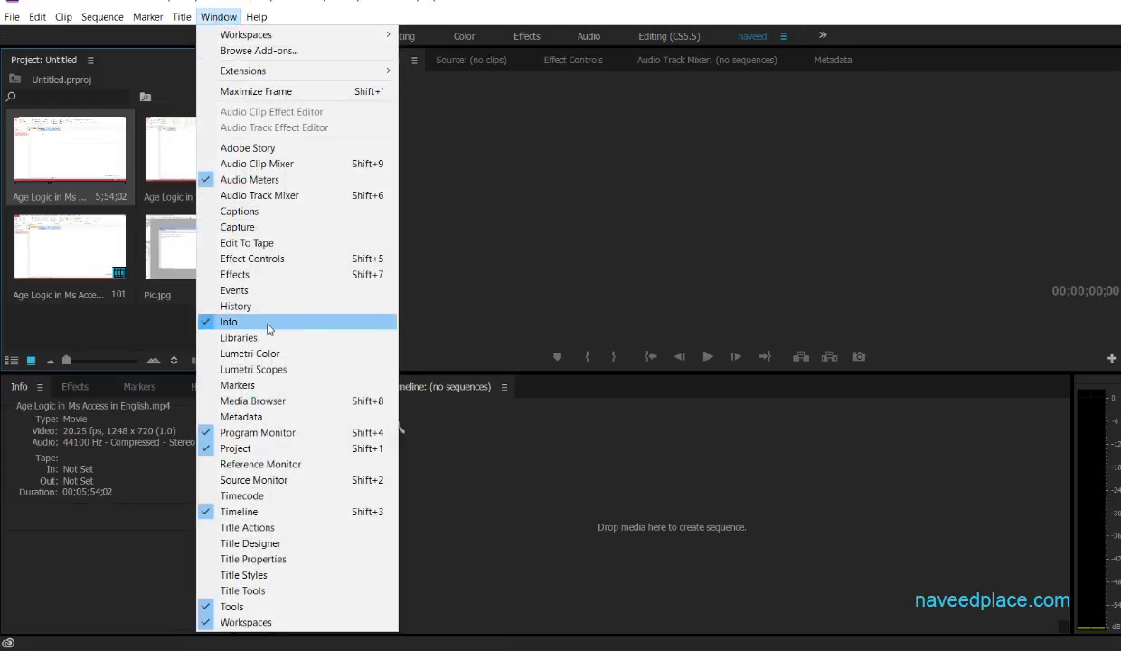
left_click(260, 337)
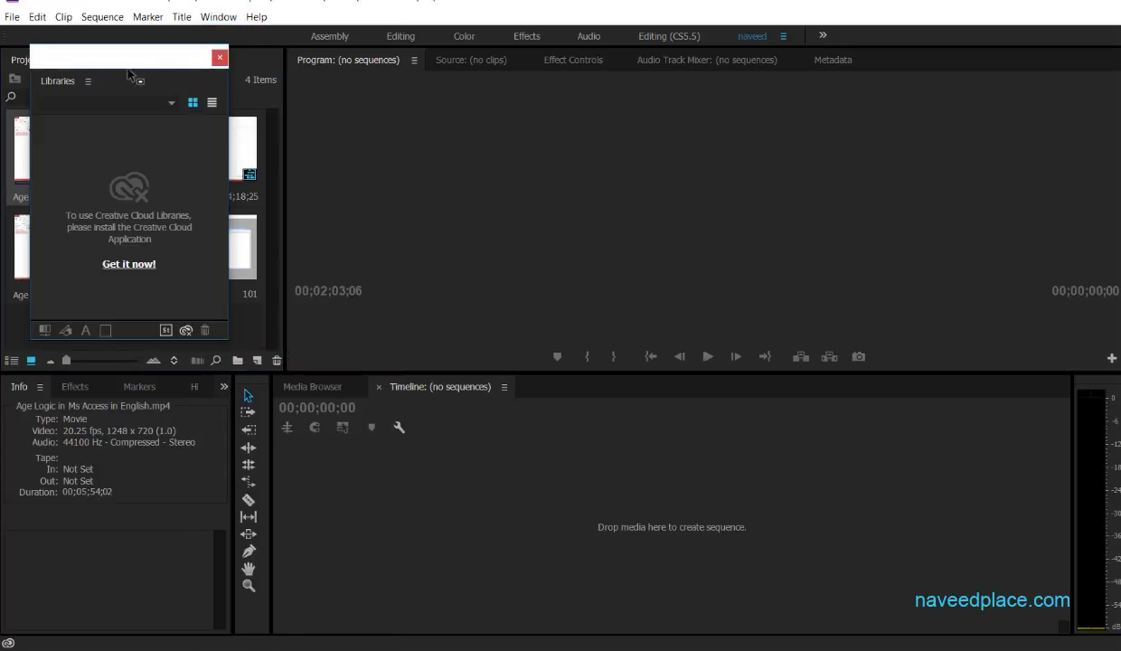
left_click(218, 57)
left_click(218, 16)
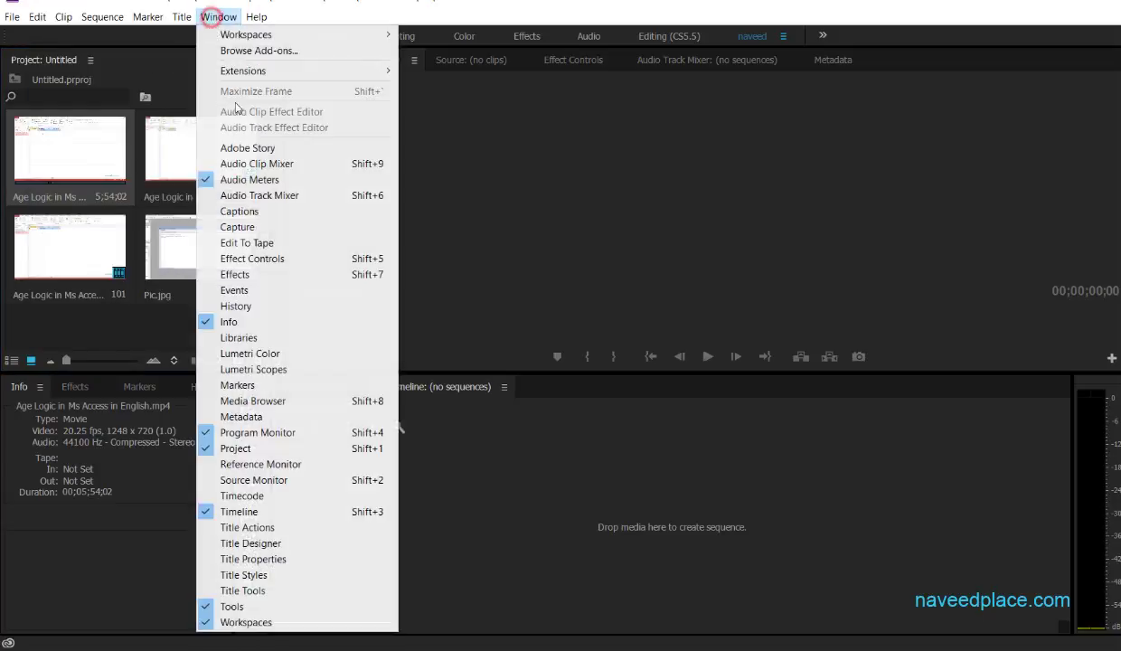
left_click(272, 353)
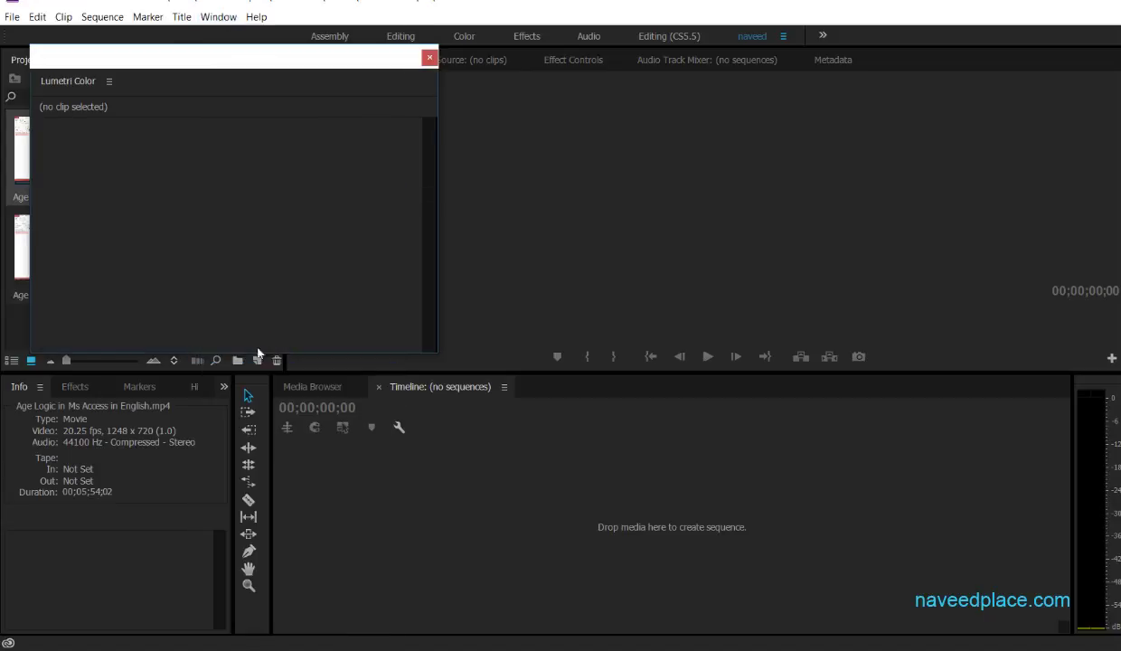
Close the empty Lumetri Color window and create a sequence from the Age Logic in Ms Access in English movie clip.
left_click(430, 57)
left_click(21, 151)
key("ctrl+s")
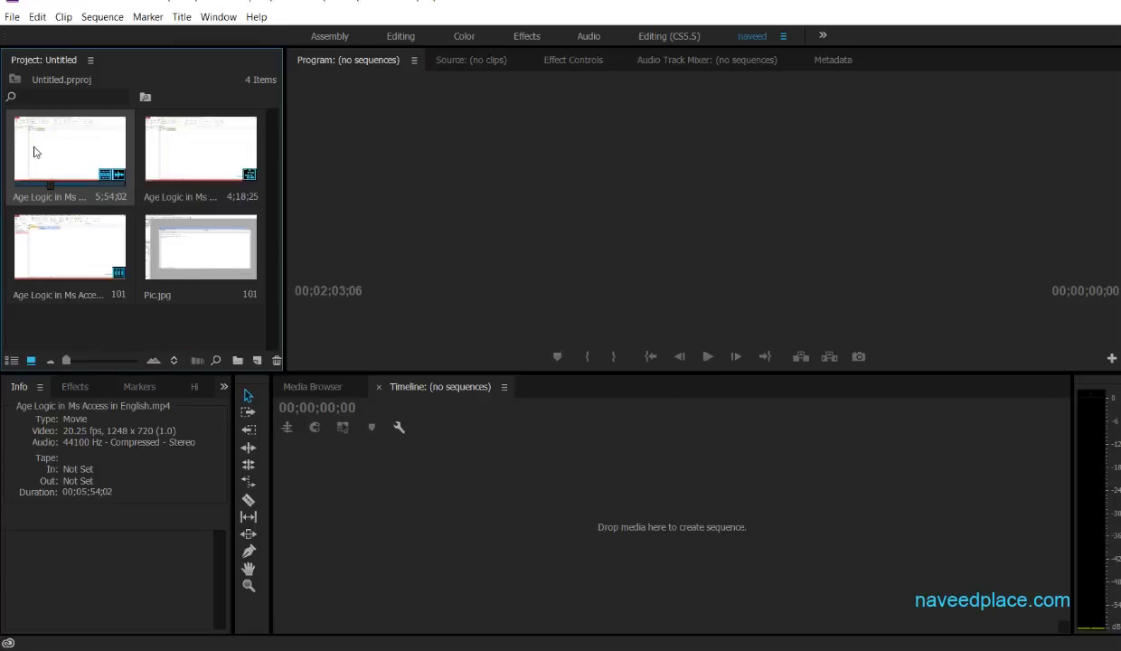
left_click_drag(66, 145, 371, 506)
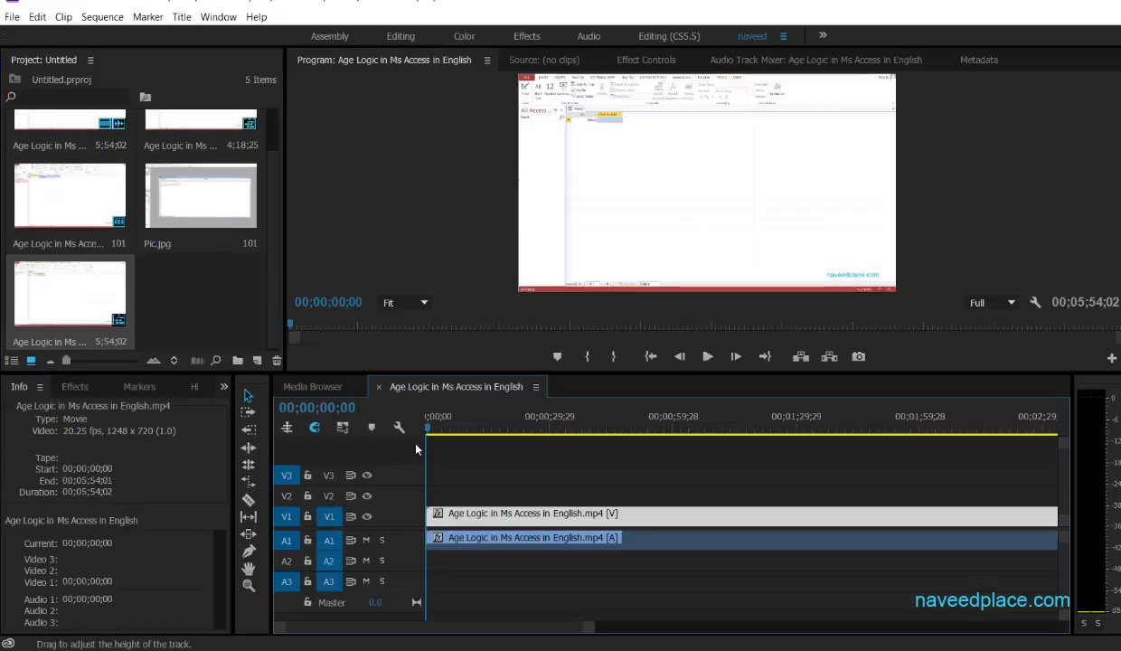
Reopen Lumetri Color for the sequence clip, dock it with the Program monitor group, and move it above the timeline.
left_click(220, 17)
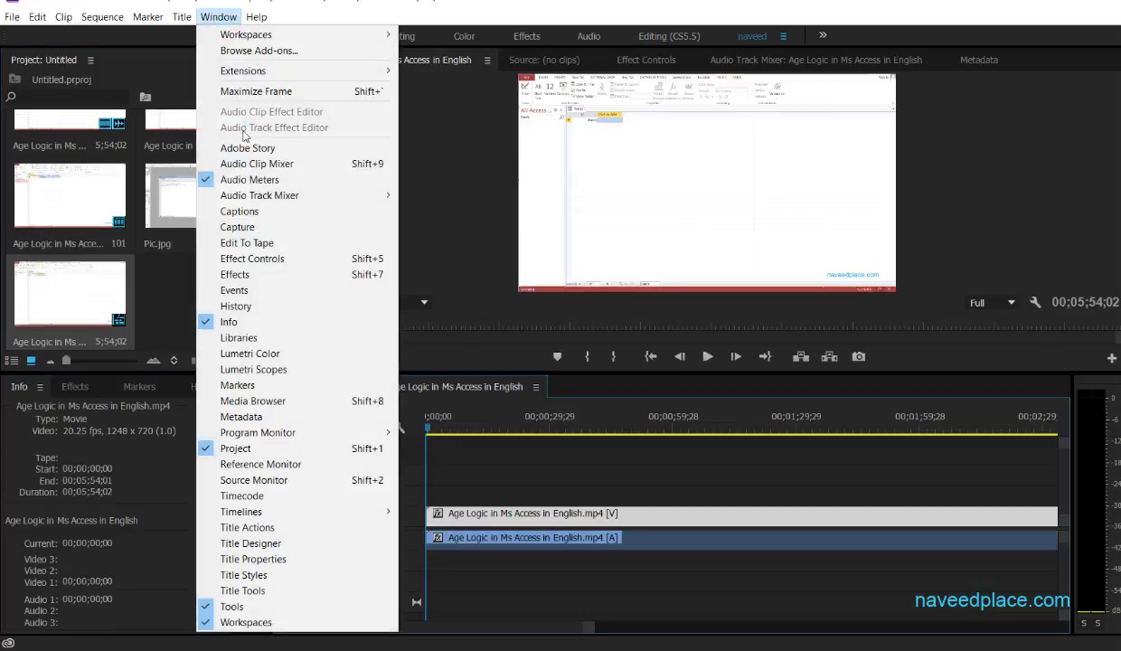
left_click(255, 353)
left_click_drag(227, 68, 704, 124)
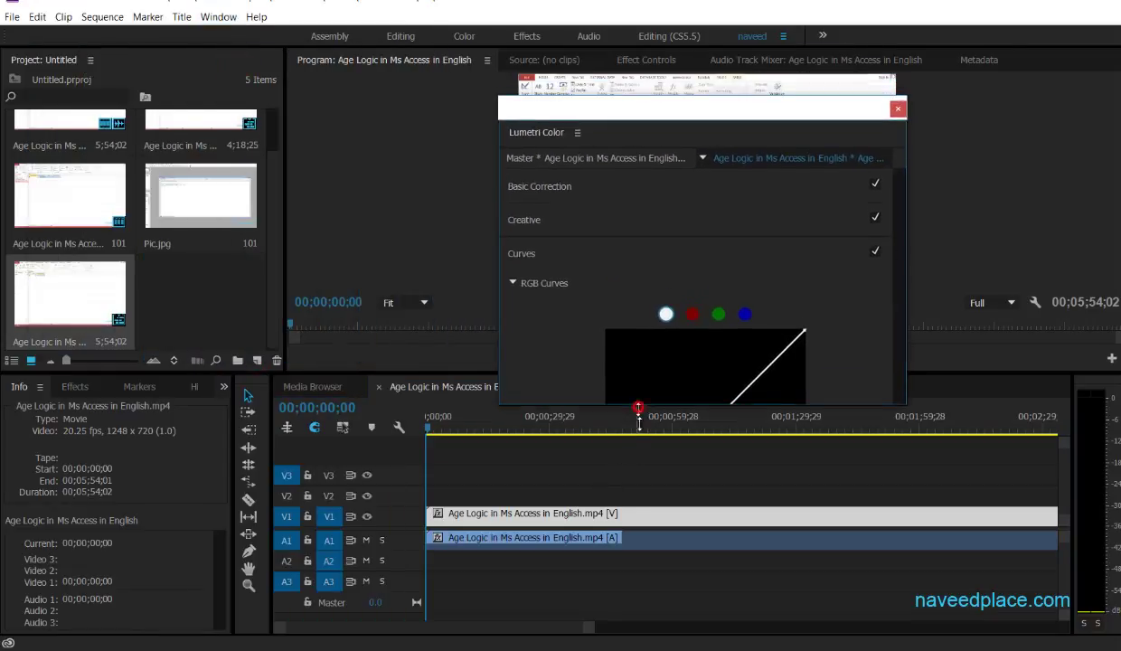
left_click_drag(638, 411, 642, 600)
left_click_drag(494, 247, 626, 231)
left_click_drag(679, 120, 937, 117)
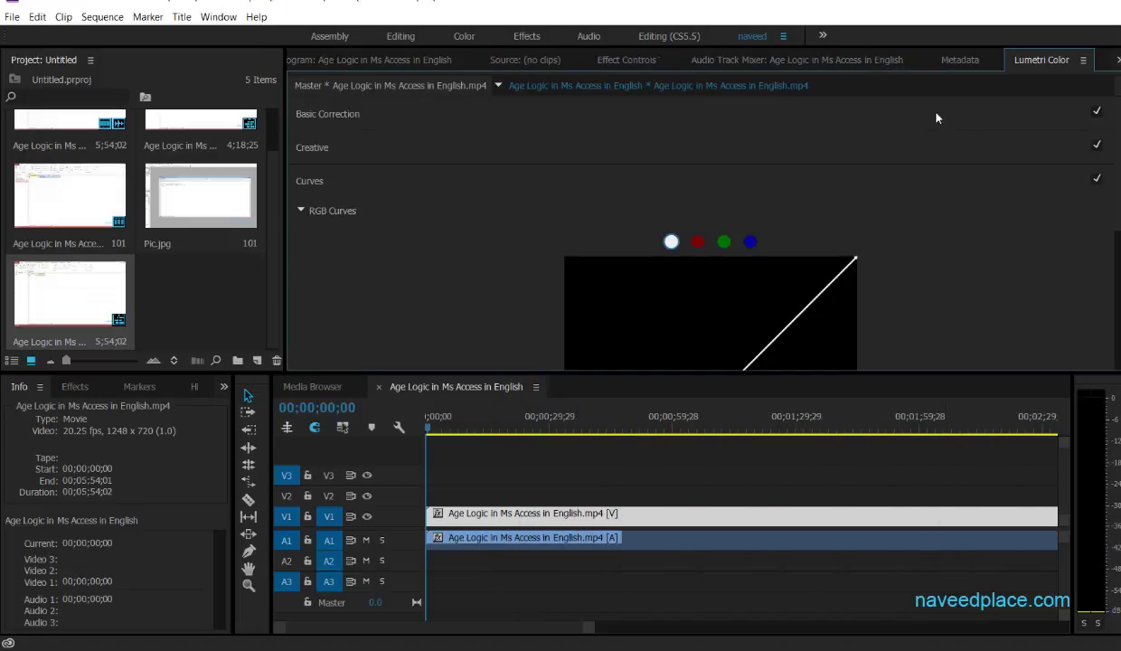
left_click_drag(1009, 62, 406, 421)
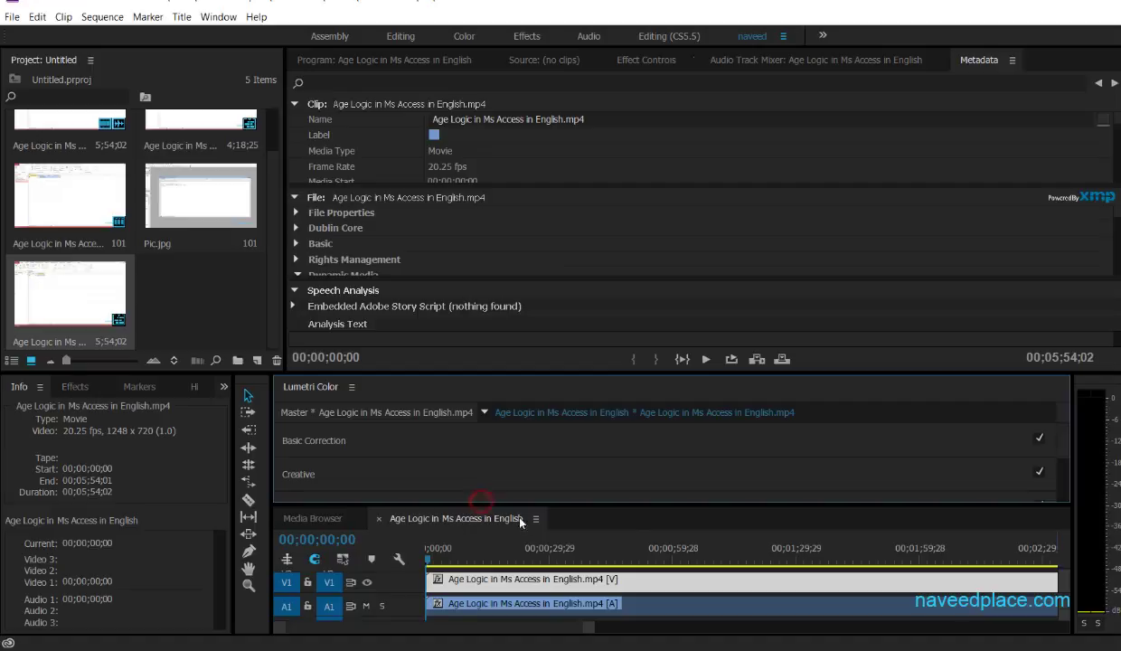
Undock the sequence timeline into a floating window, and close the Media Browser and the floating timeline.
right_click(905, 522)
left_click(882, 527)
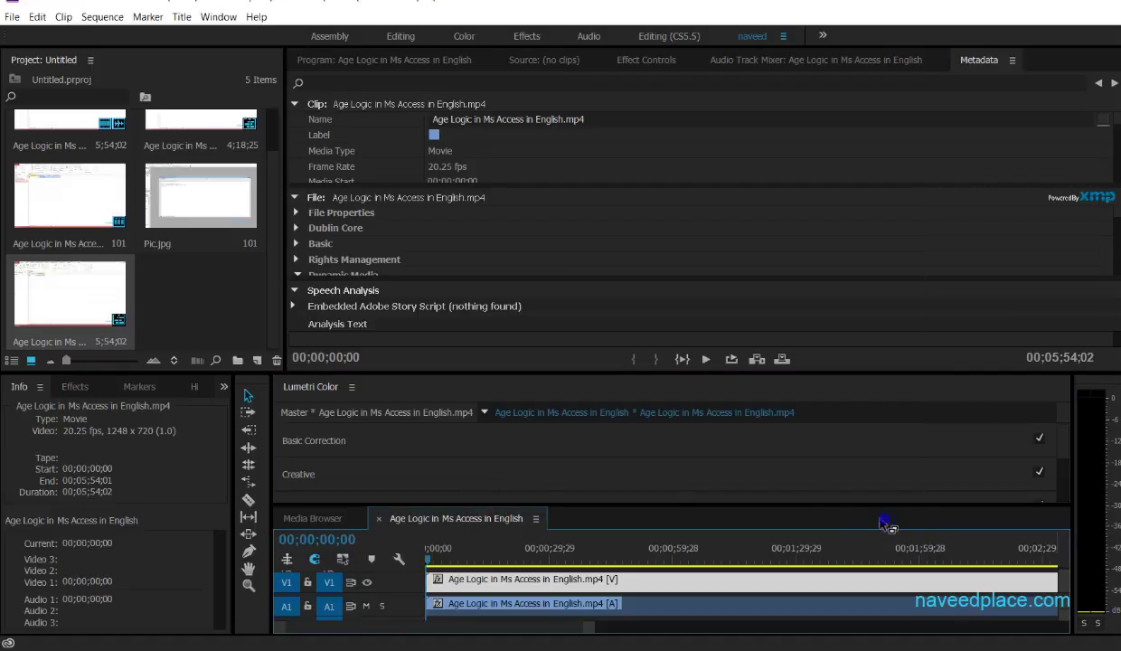
right_click(476, 513)
left_click(551, 186)
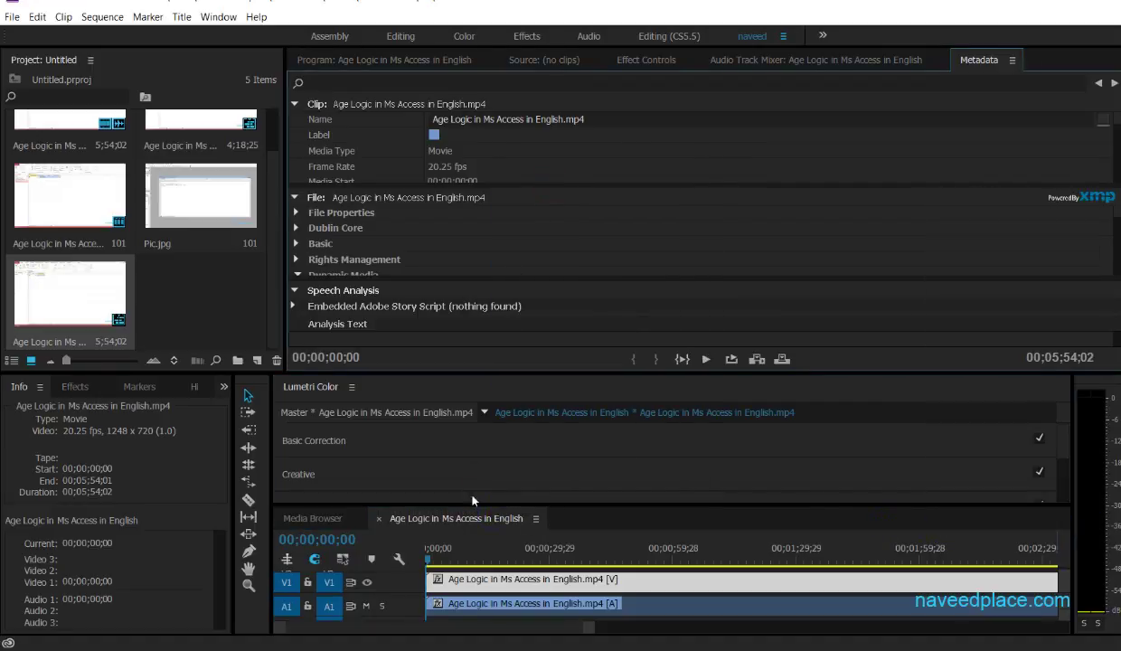
right_click(462, 516)
left_click(512, 216)
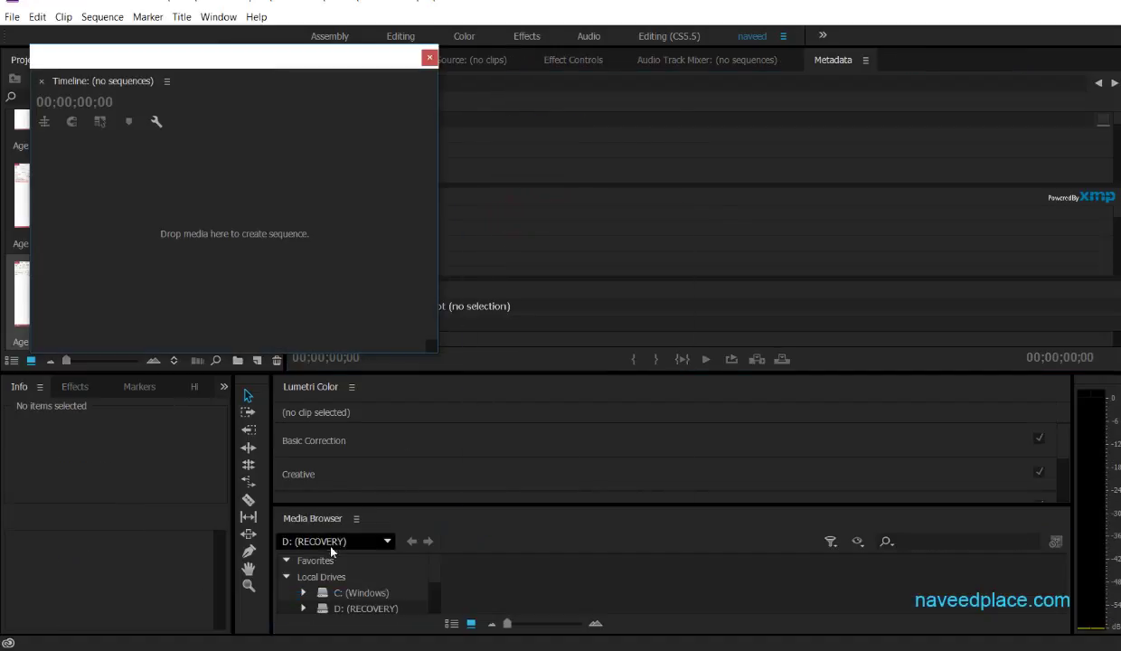
right_click(300, 516)
left_click(348, 360)
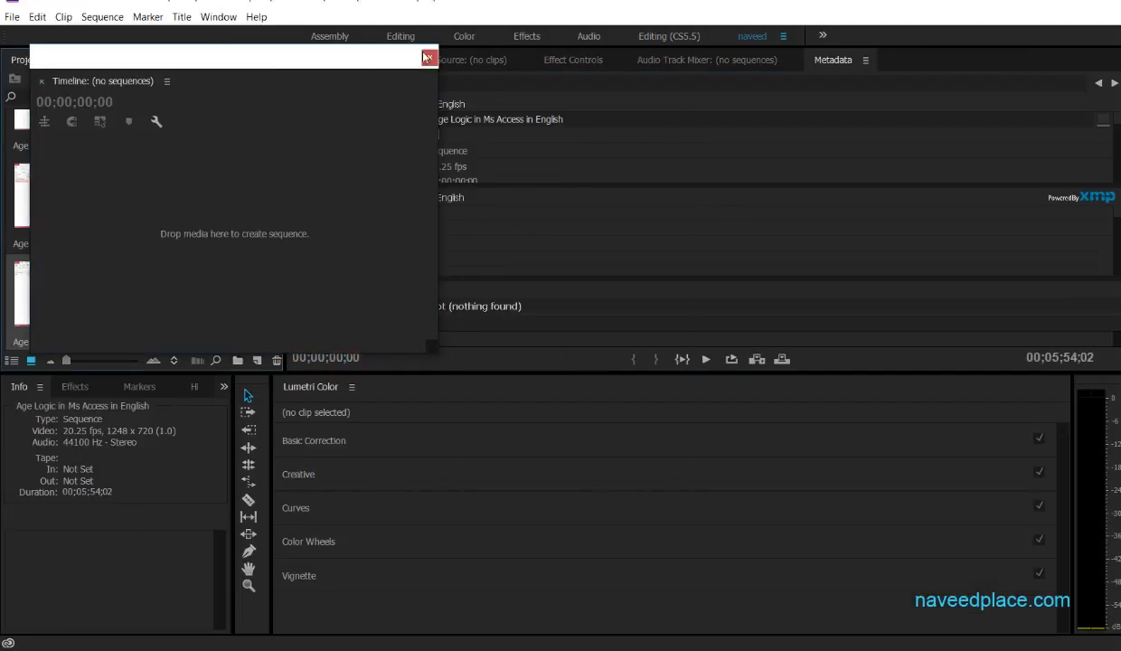
left_click_drag(411, 52, 443, 427)
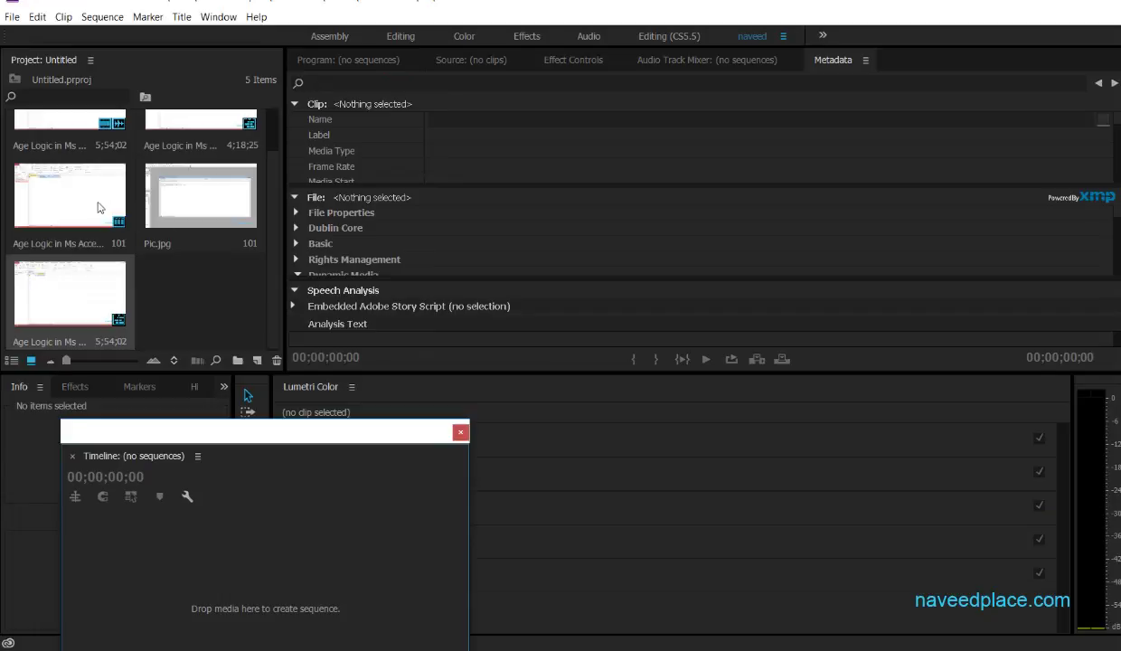
left_click(100, 208)
left_click(461, 431)
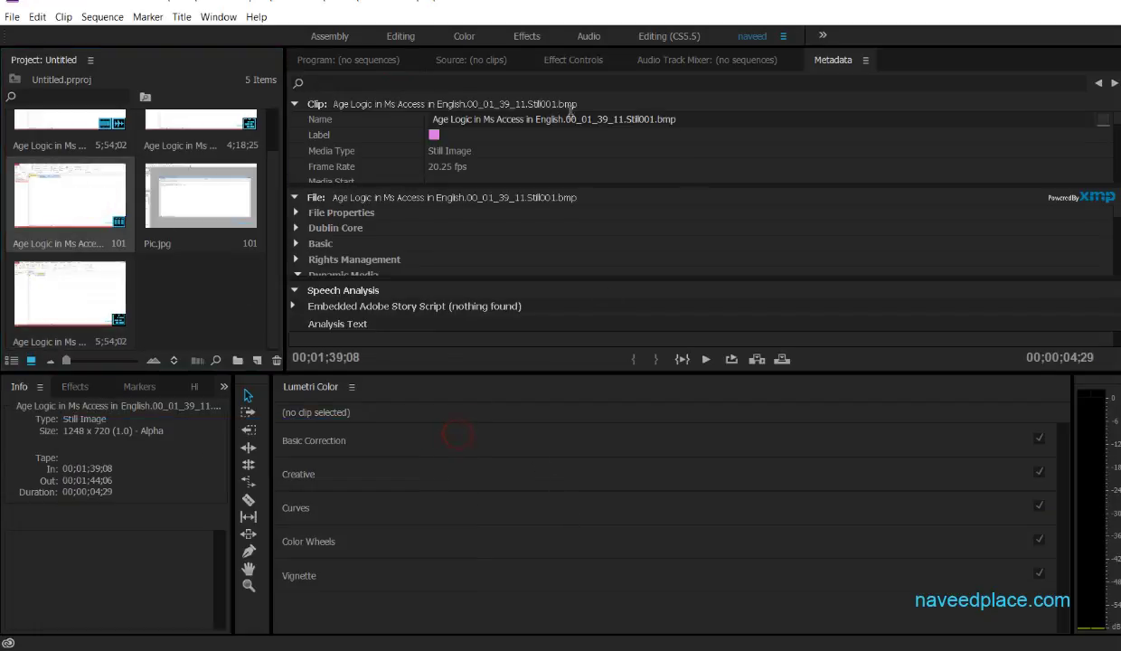
Switch to the Editing (CS5.5) workspace and reset it to its saved layout.
left_click(219, 16)
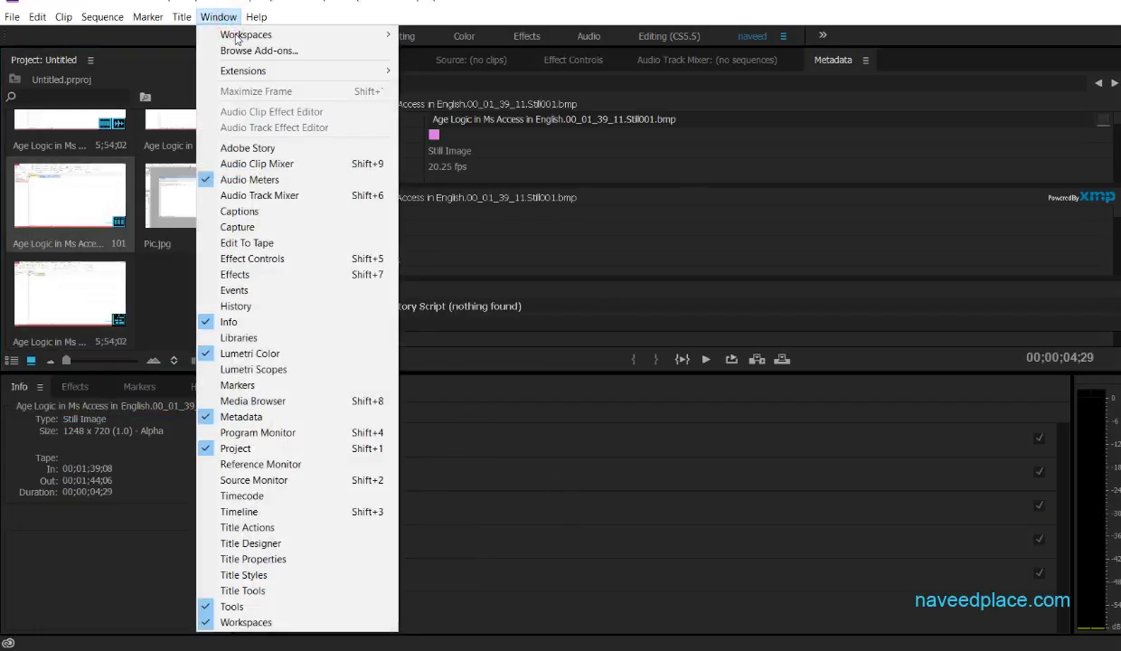
mouse_move(238, 36)
left_click(445, 99)
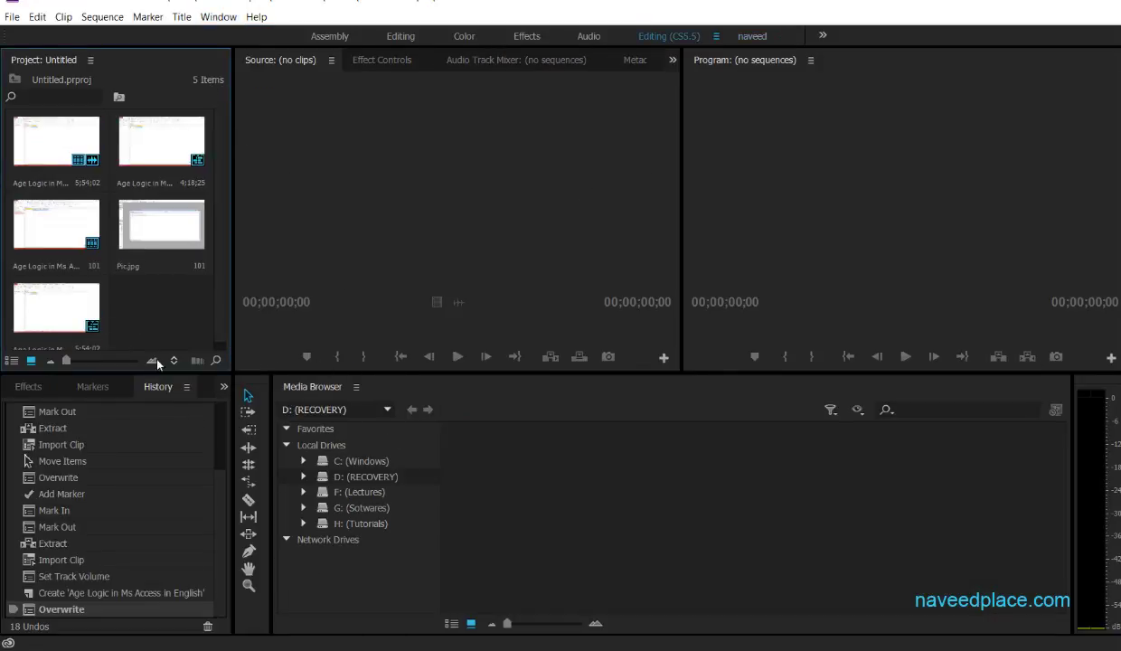
left_click(232, 22)
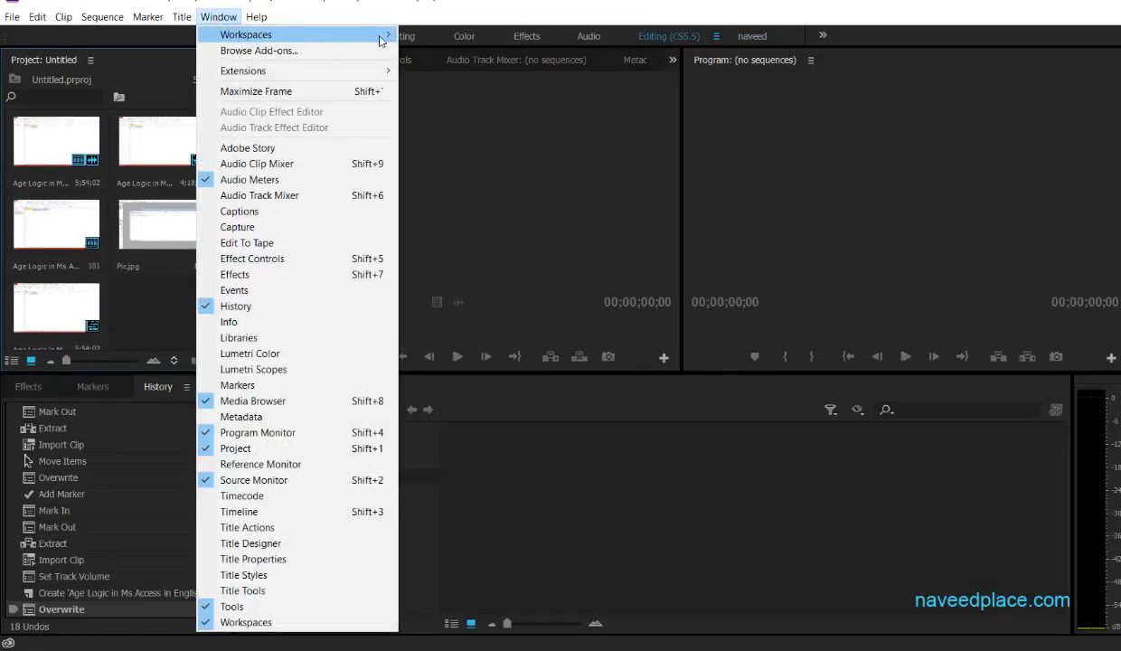
mouse_move(381, 34)
left_click(463, 196)
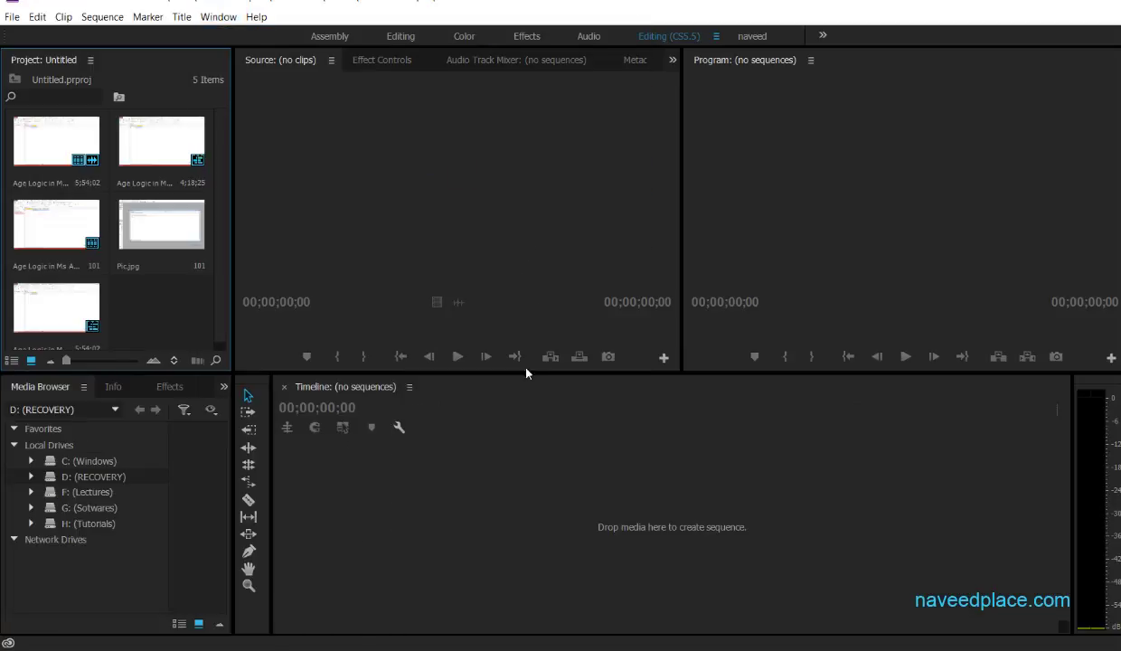
Create a sequence from the Age Logic still image, and open Lumetri Color in an enlarged floating window.
left_click_drag(36, 225, 353, 493)
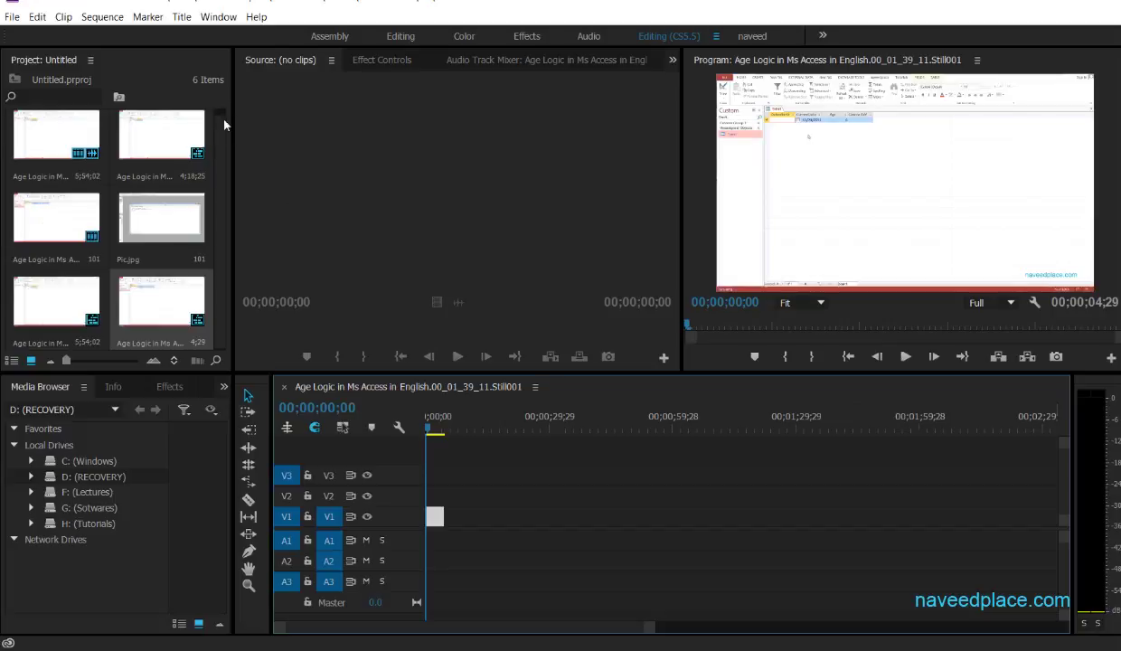
left_click(217, 17)
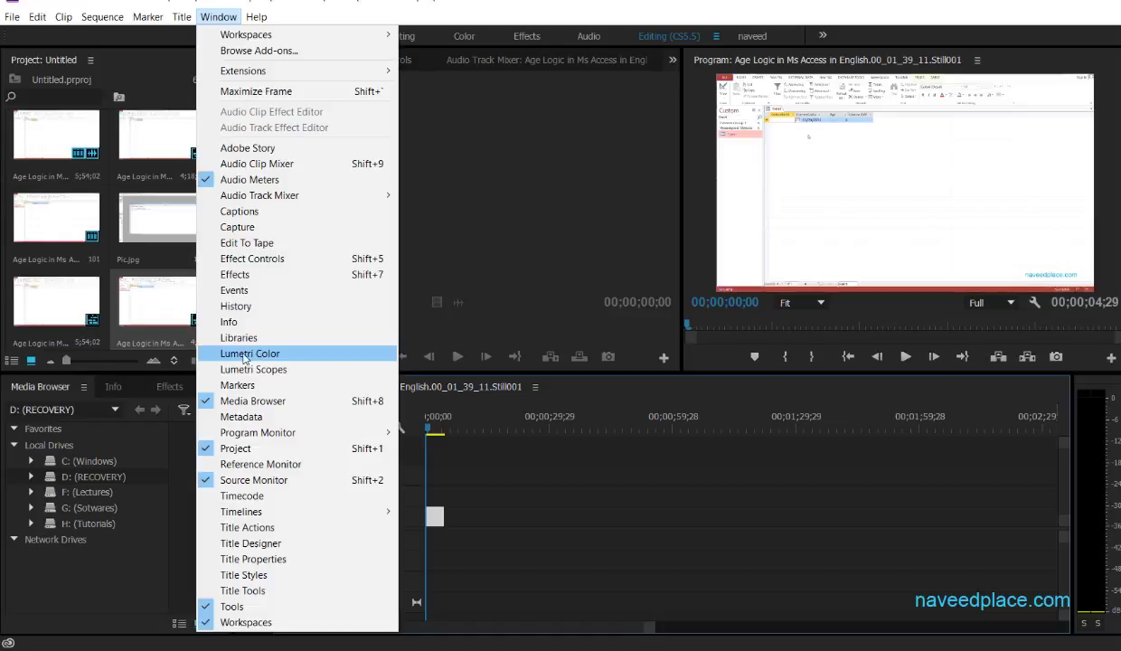
left_click(244, 355)
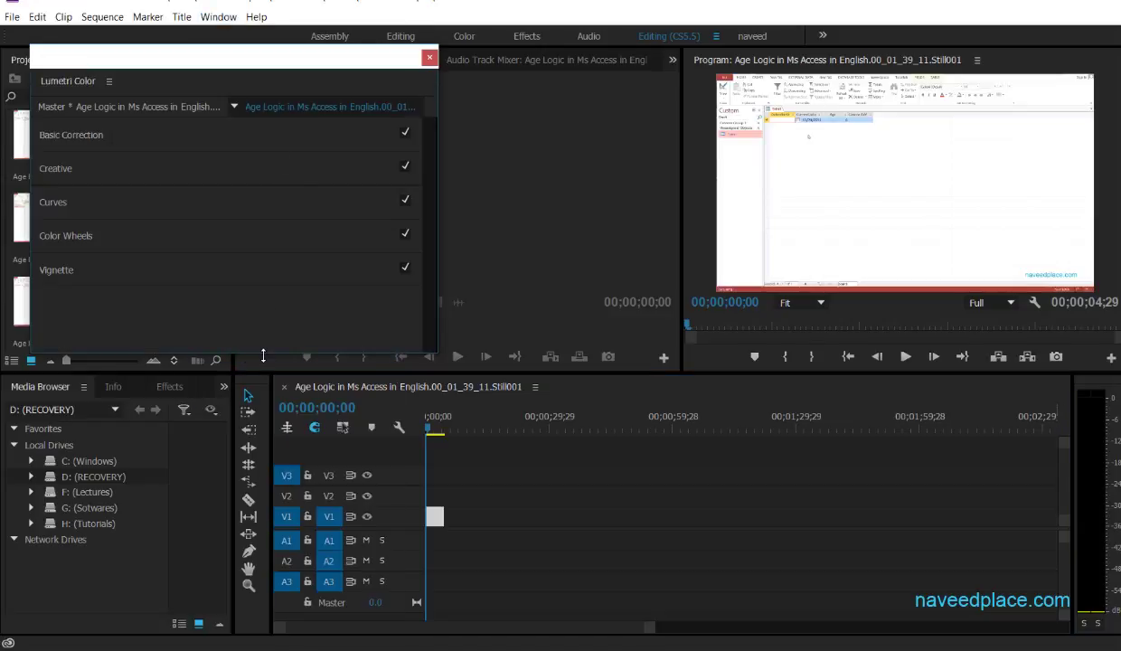
left_click_drag(263, 356, 259, 619)
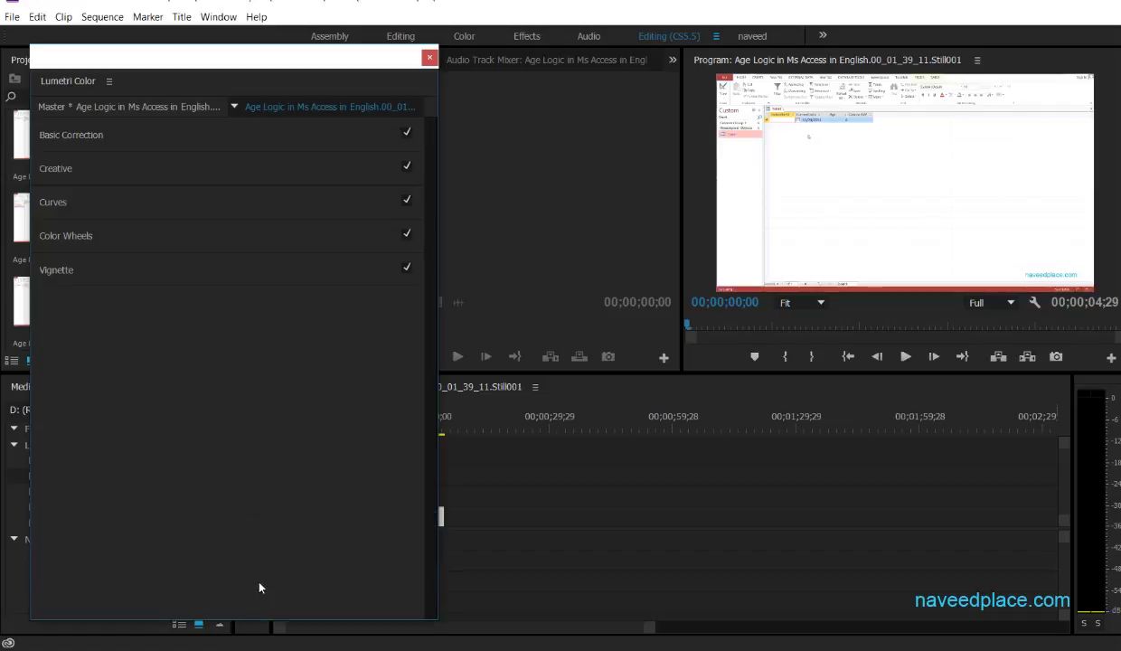
Compare the master clip and sequence clip targets in Lumetri Color, ending on the master clip.
left_click(89, 110)
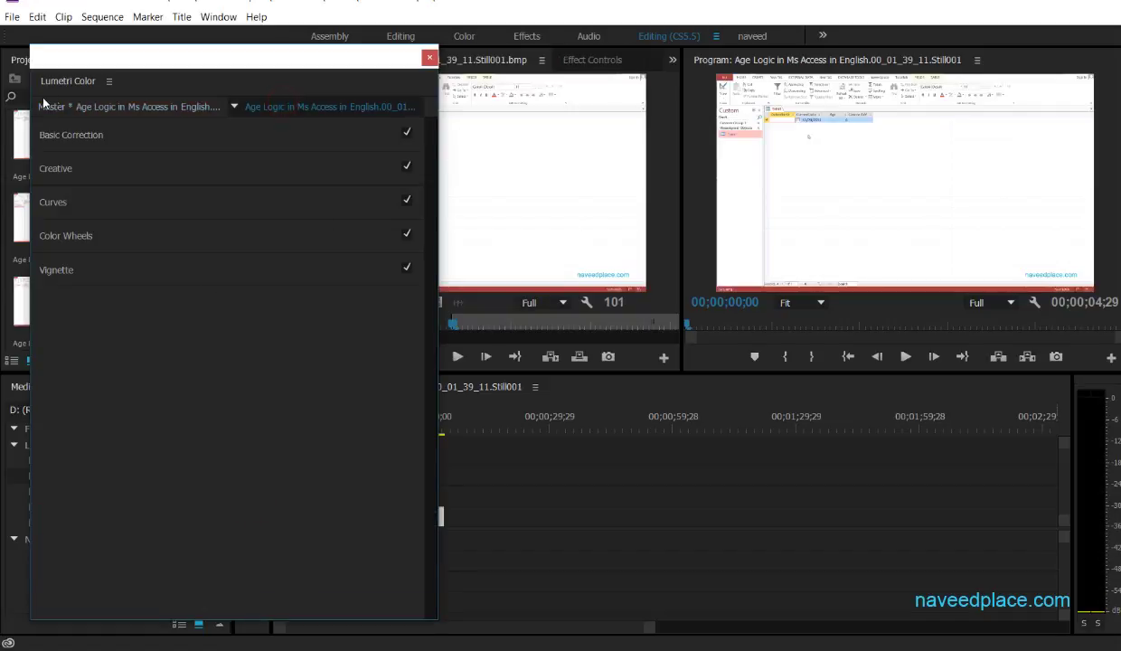
left_click(109, 112)
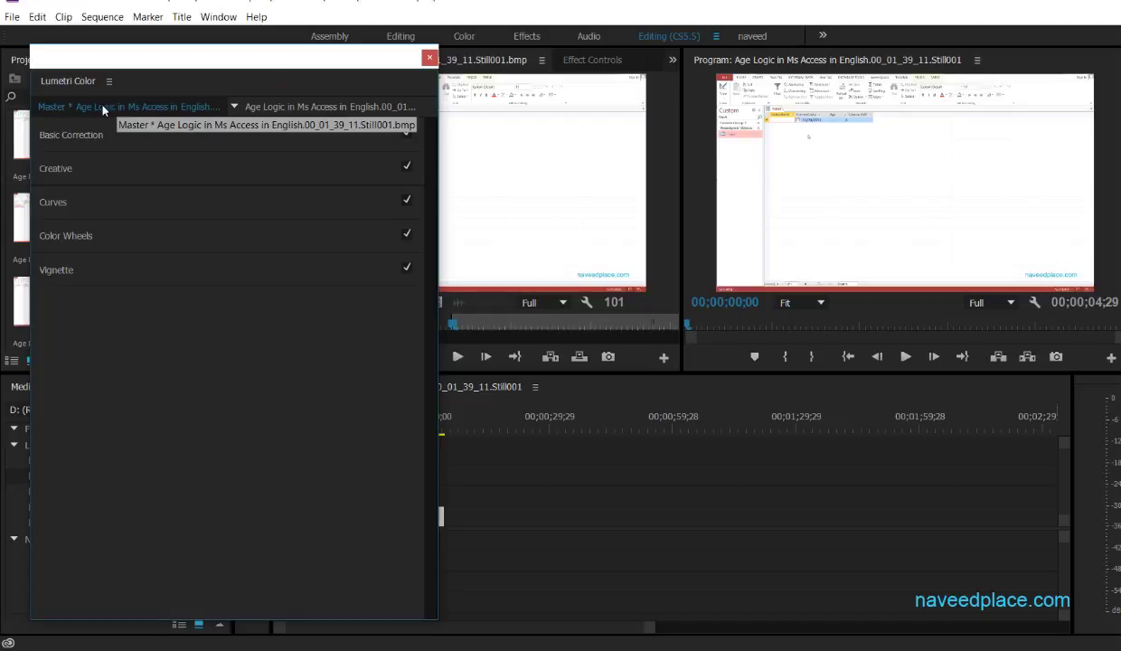
key("ctrl+s")
left_click(288, 109)
left_click(138, 106)
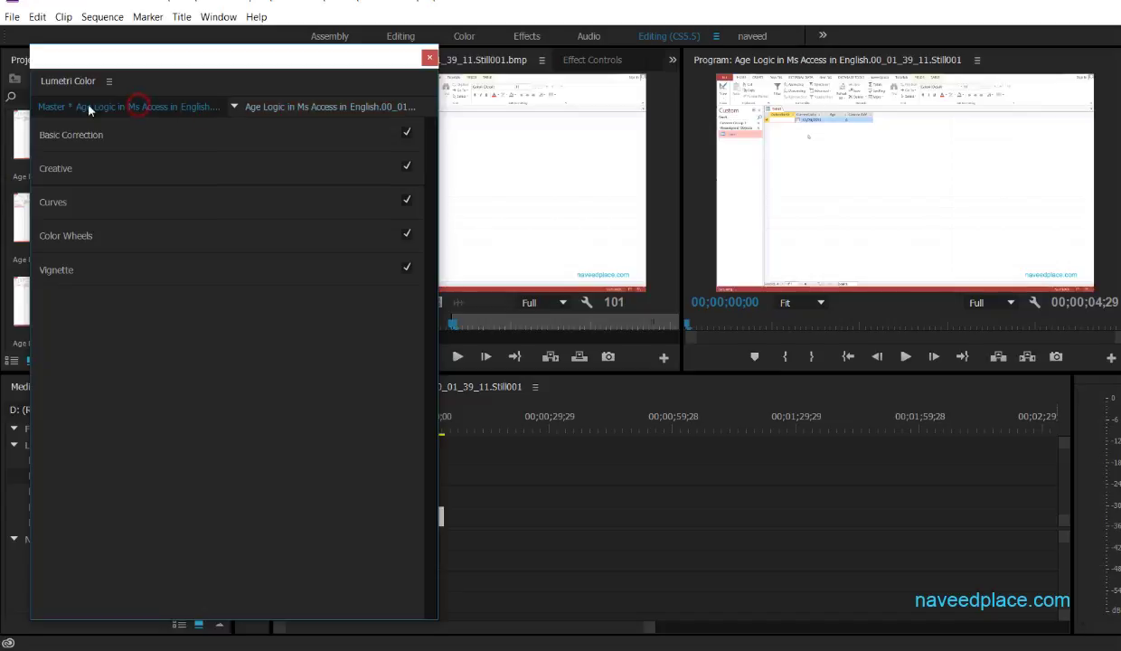
Reposition the Lumetri Color window clear of the Program monitor and timeline, and make the sequence clip its target.
left_click_drag(177, 70, 699, 66)
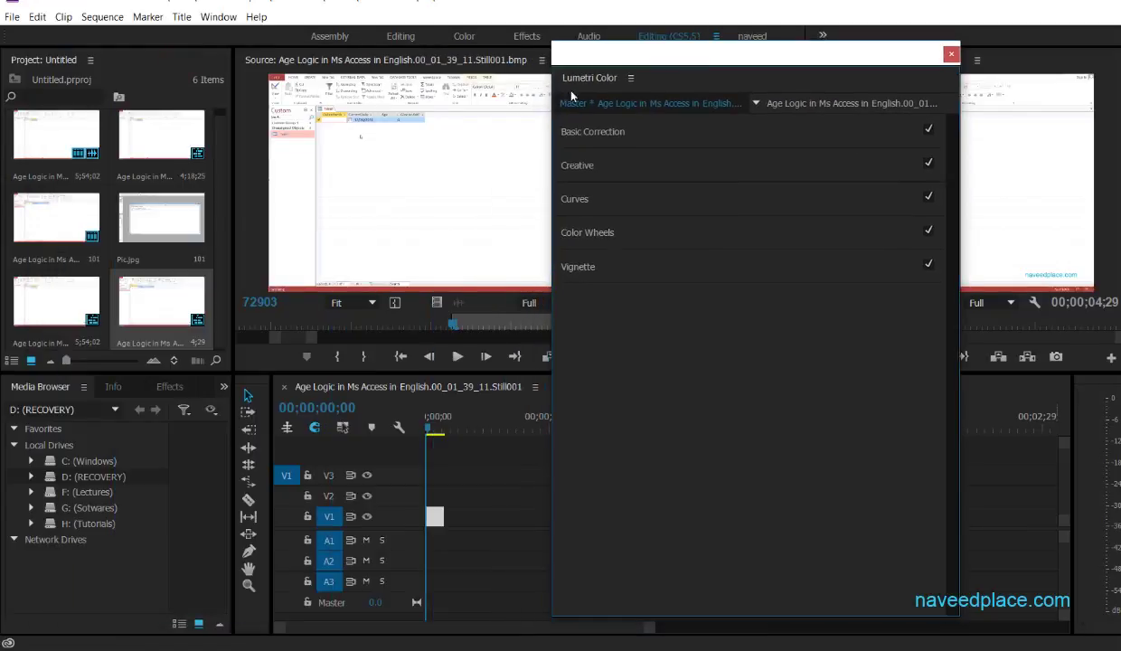
left_click(601, 134)
left_click(593, 132)
left_click(615, 104)
left_click(854, 105)
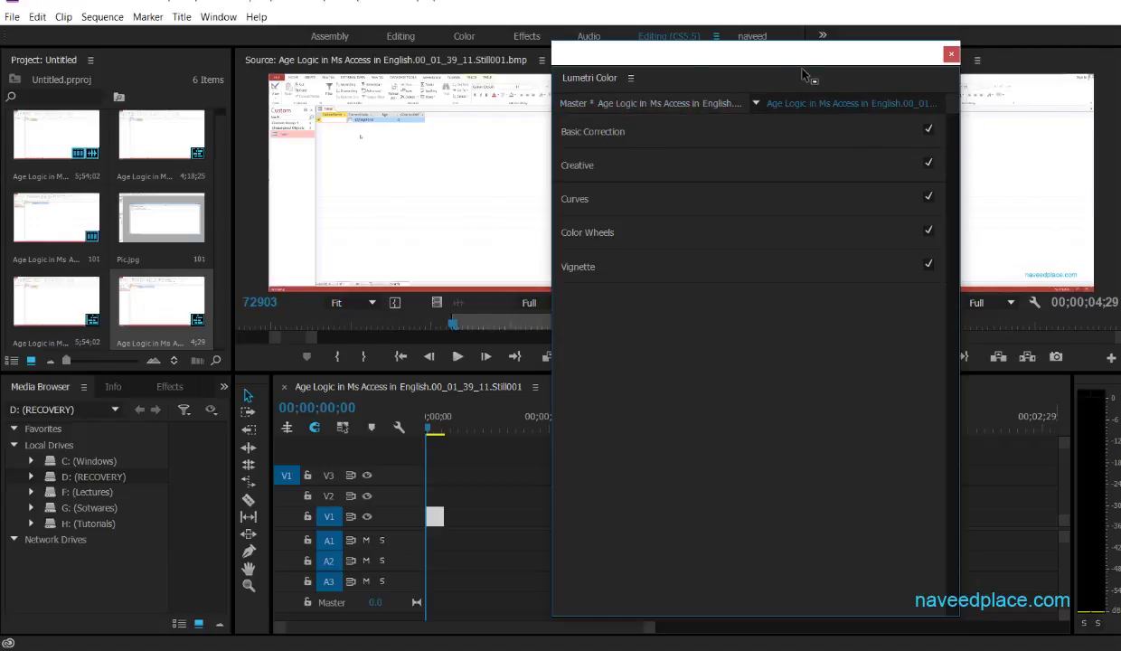
left_click_drag(834, 108, 1, 42)
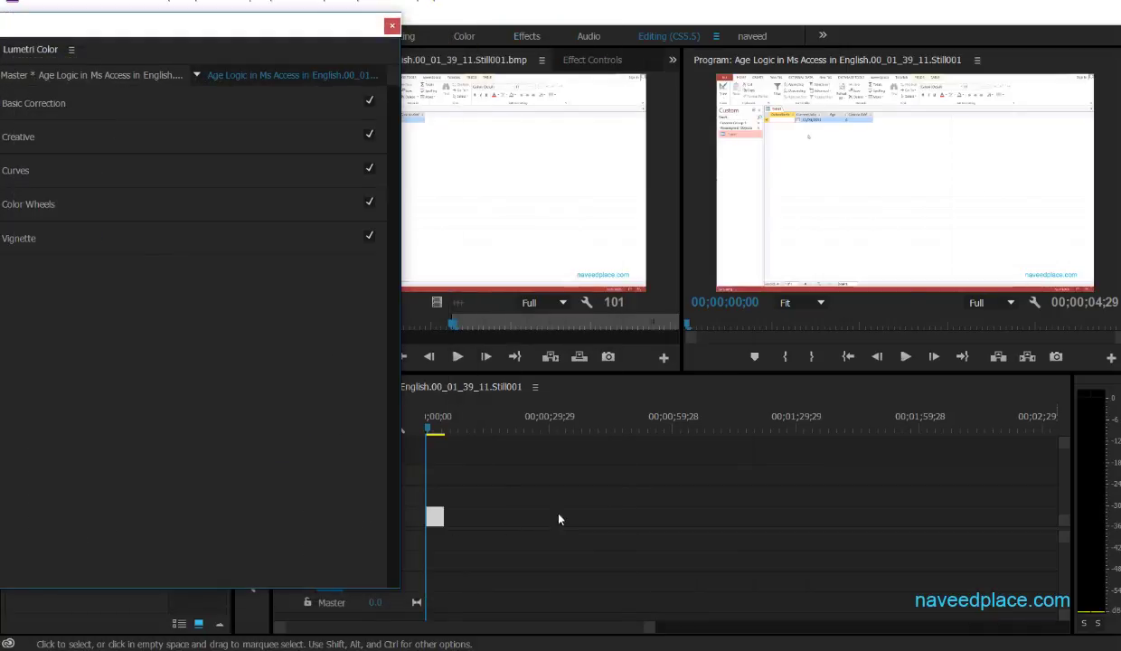
left_click(86, 76)
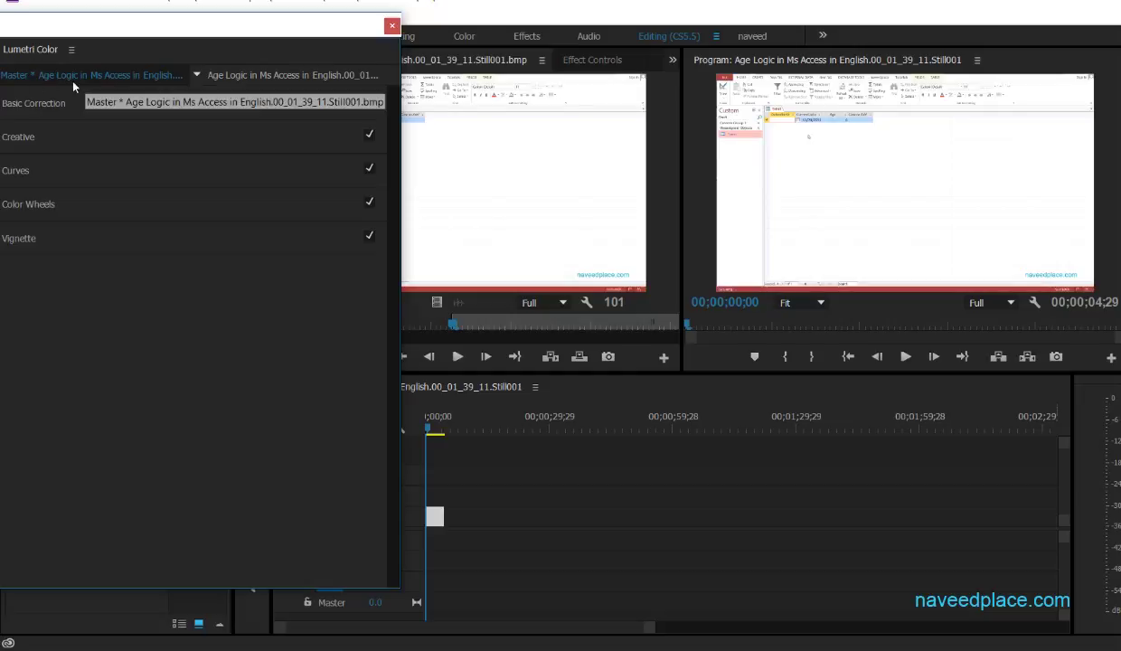
left_click(237, 78)
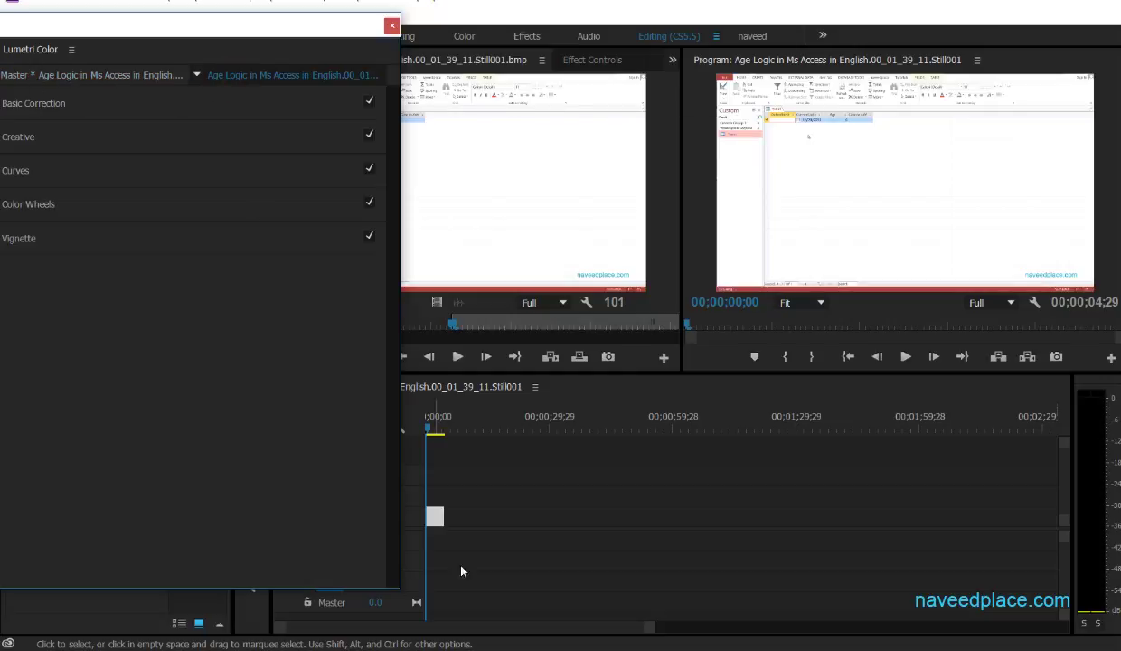
Expand the Basic Correction section and turn its correction off and back on.
left_click(36, 104)
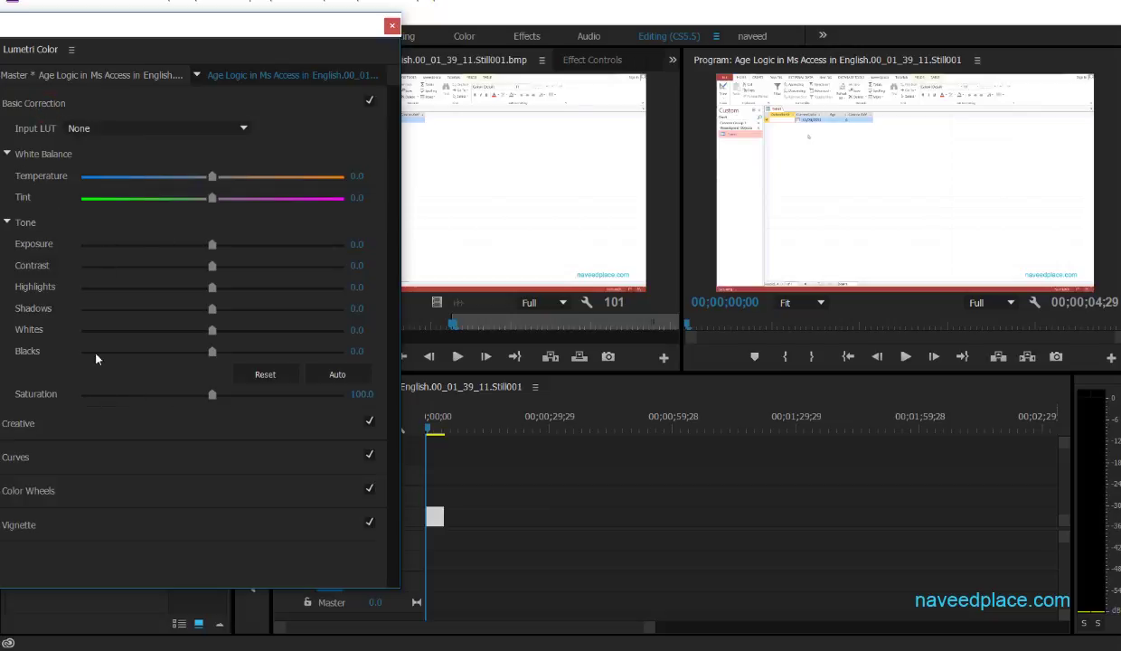
left_click(368, 101)
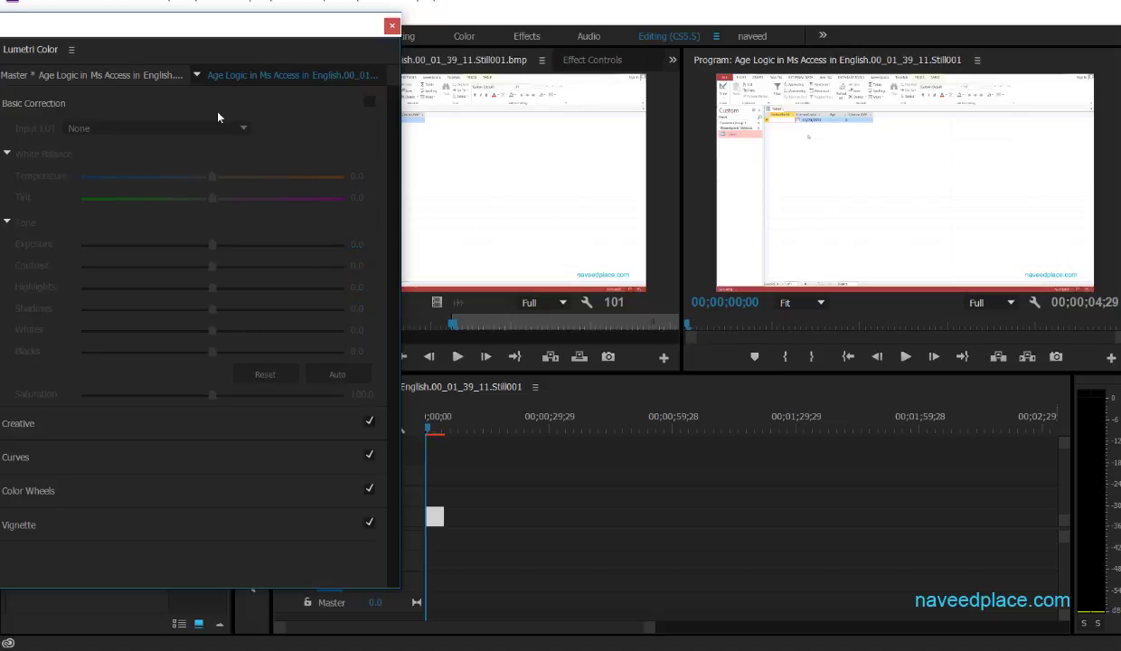
left_click_drag(202, 30, 209, 31)
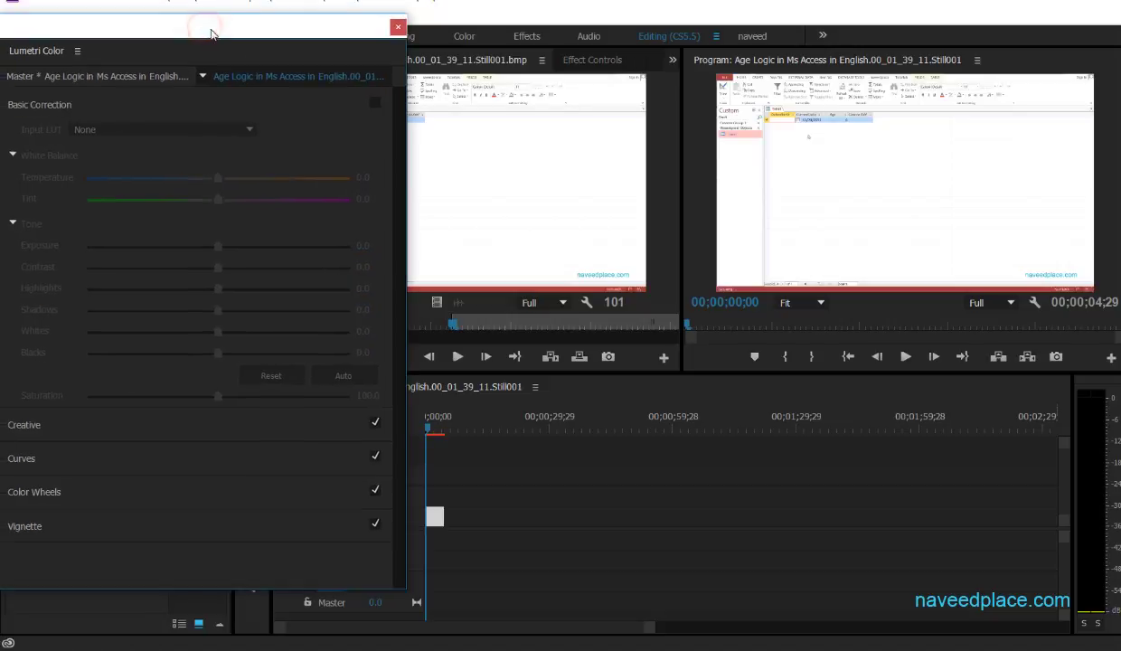
left_click(375, 103)
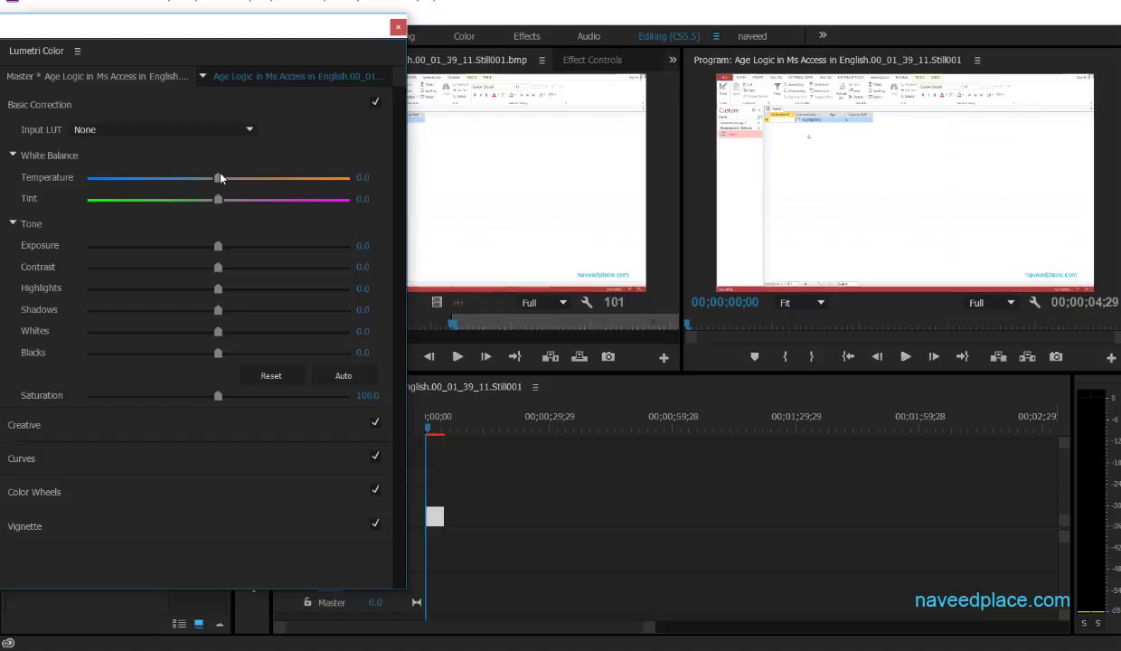
In Basic Correction, set temperature 9.4, tint 8.1, exposure 1.3, contrast -30.0, highlights -22.5, shadows 14.4, whites -34.4 and blacks 50.6.
left_click_drag(217, 177, 229, 199)
left_click_drag(218, 245, 156, 246)
left_click_drag(218, 267, 253, 245)
left_click_drag(253, 348, 284, 352)
left_click_drag(218, 310, 189, 288)
left_click_drag(218, 331, 172, 331)
left_click_drag(218, 396, 156, 395)
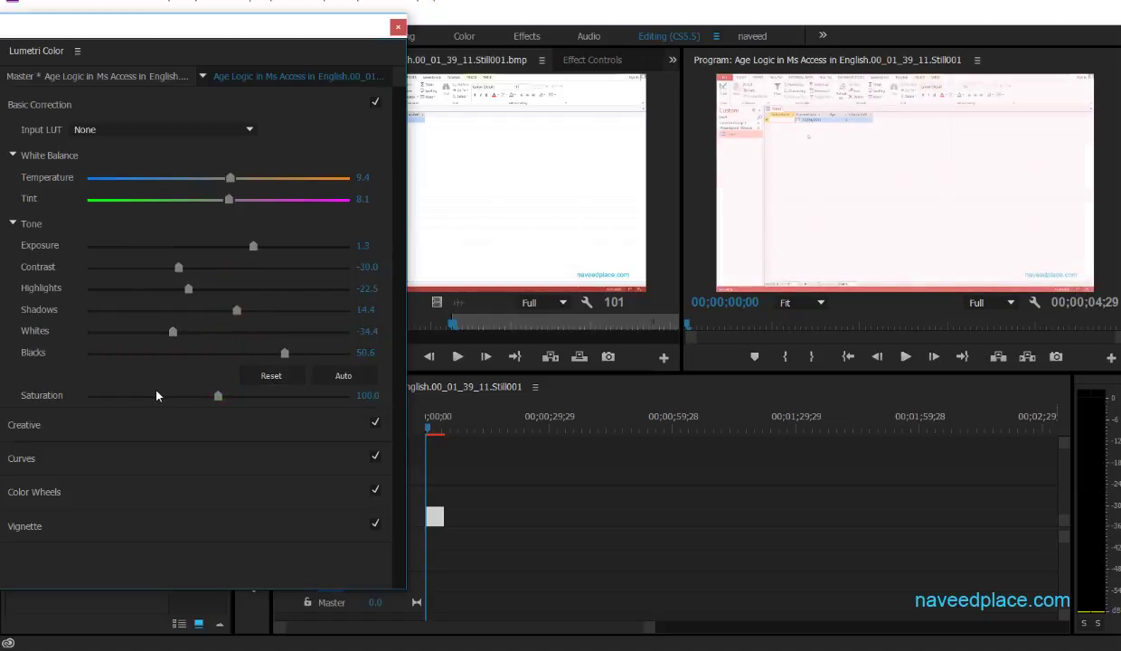
Reset the Tone values in Basic Correction and look over the available input LUTs.
left_click(271, 376)
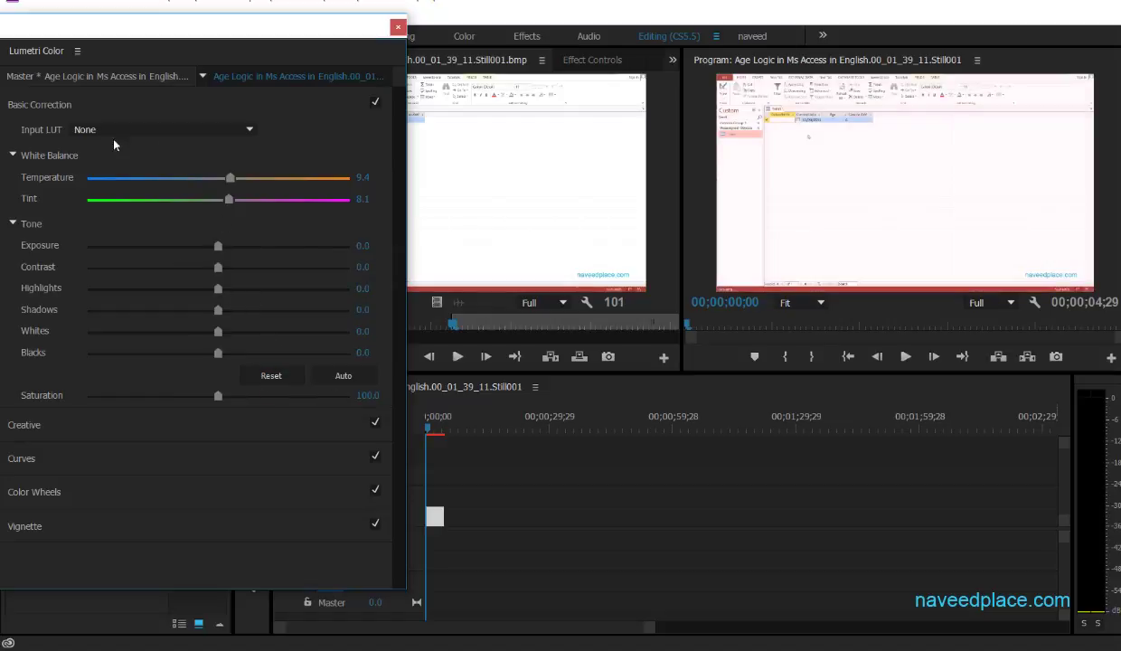
left_click(140, 128)
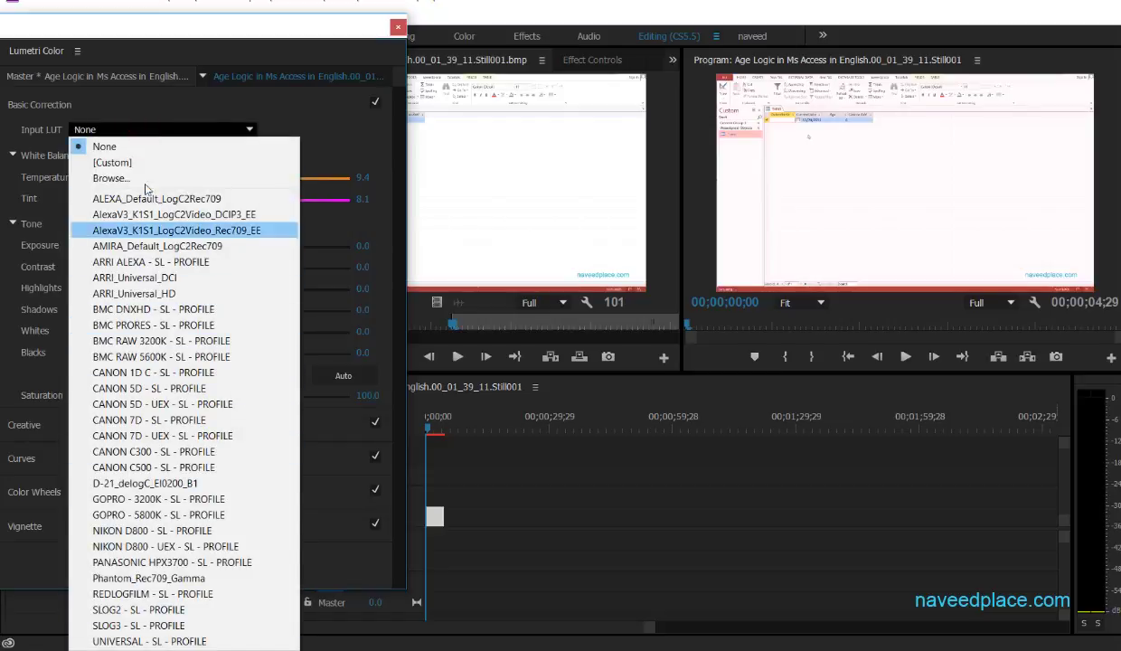
left_click(26, 138)
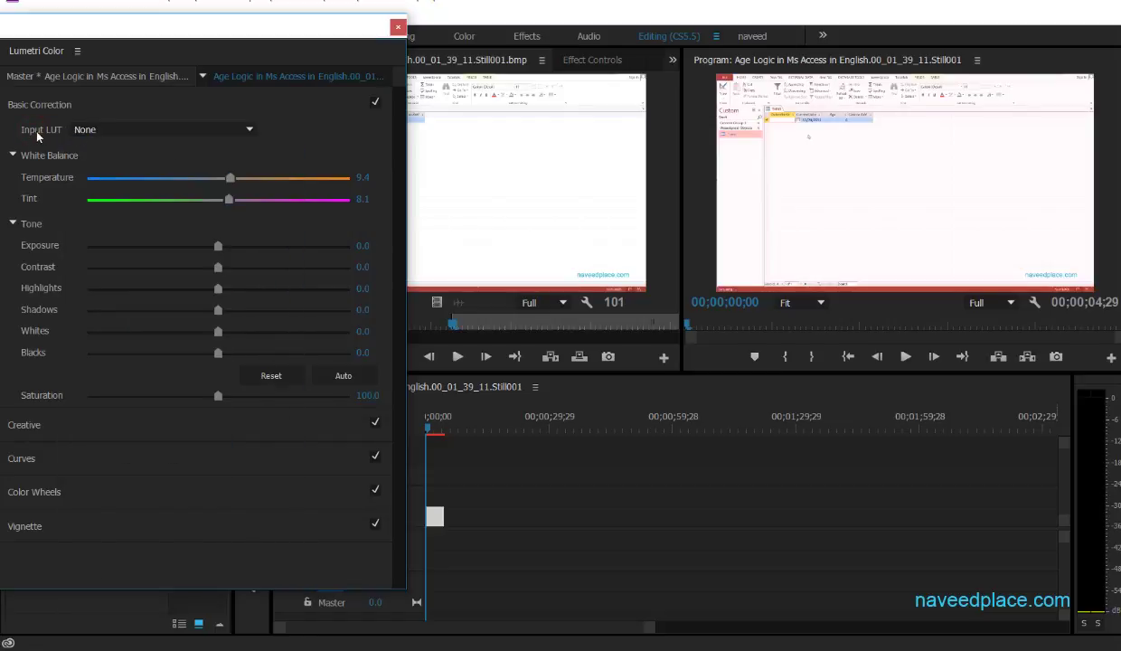
Try the input LUTs CANON C500 - SL - PROFILE, PANASONIC HPX3700 - SL - PROFILE and SLOG2 - SL - PROFILE, ending with ARRI_Universal_HD.
left_click(156, 129)
left_click(155, 458)
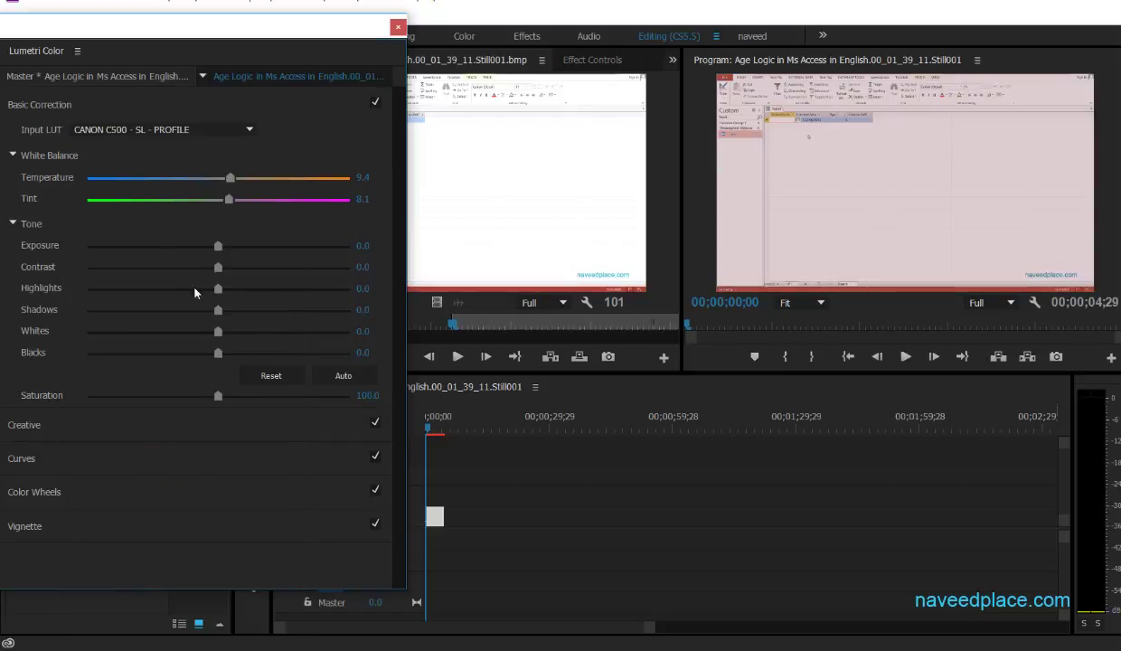
left_click(167, 130)
left_click(152, 547)
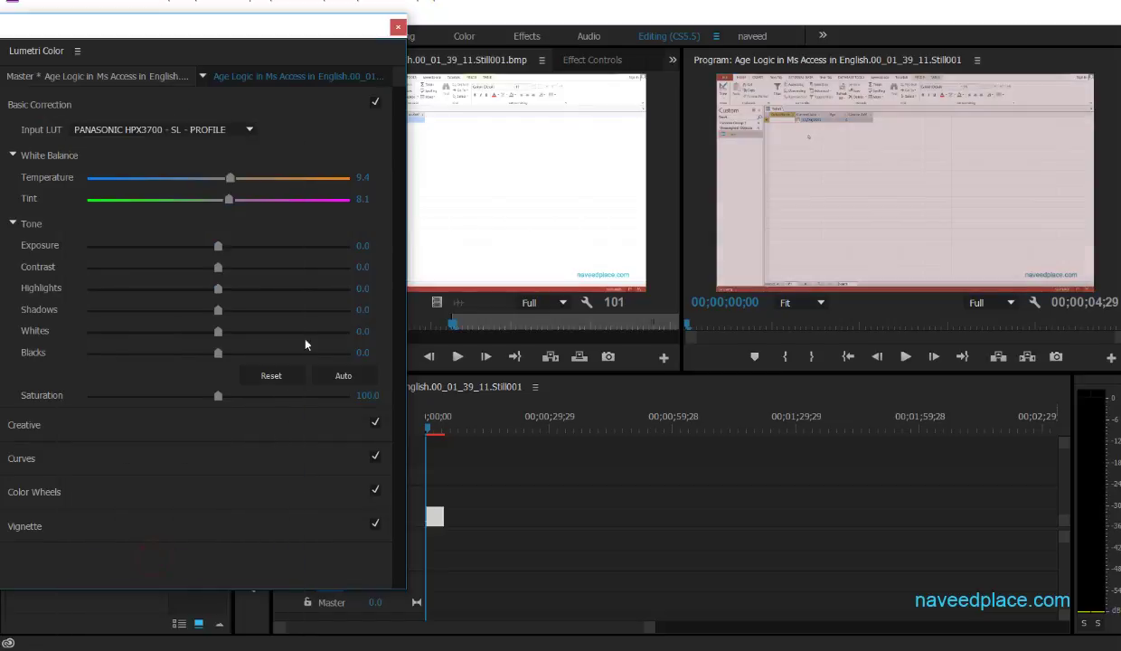
left_click(178, 129)
left_click(152, 593)
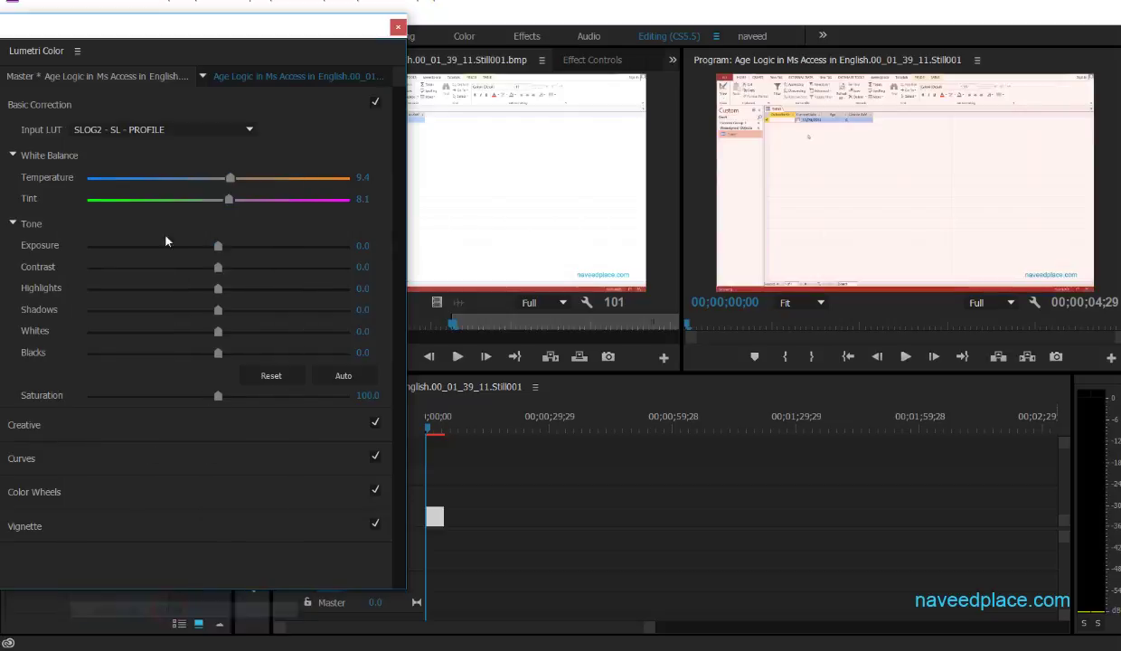
left_click(164, 127)
left_click(150, 282)
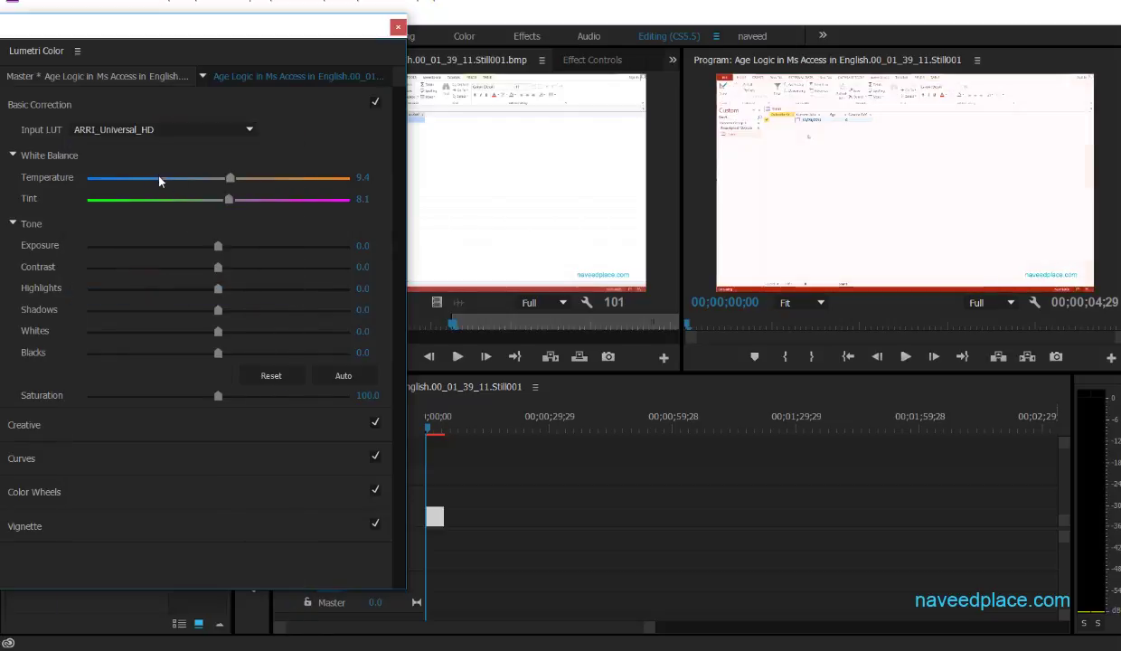
In the Creative section, set the intensity to 159.4, apply the Clean Punch LDR look and save the project.
left_click(49, 108)
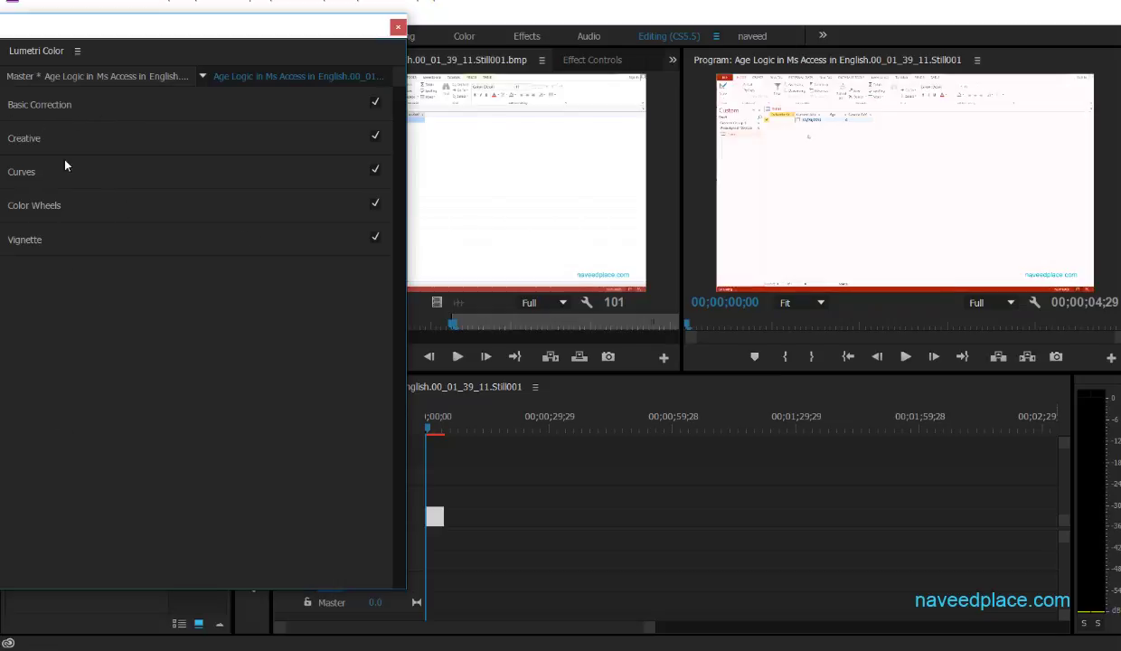
left_click(24, 142)
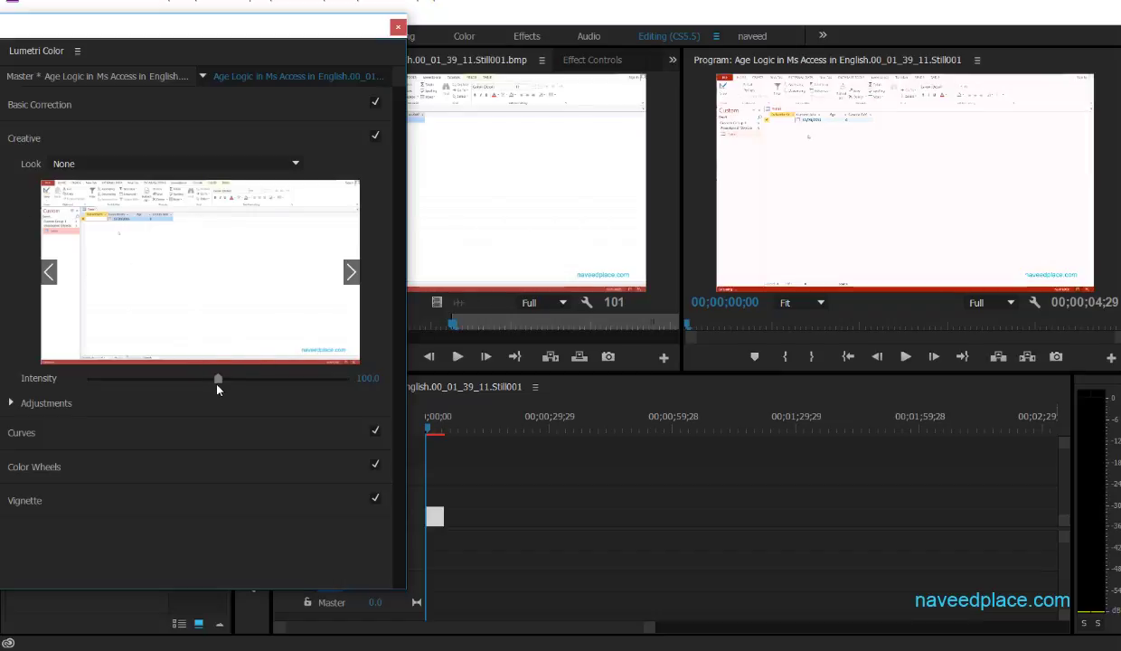
mouse_move(217, 386)
left_mouse_down()
mouse_move(93, 382)
mouse_move(235, 384)
left_mouse_up()
left_click(71, 163)
left_click(339, 203)
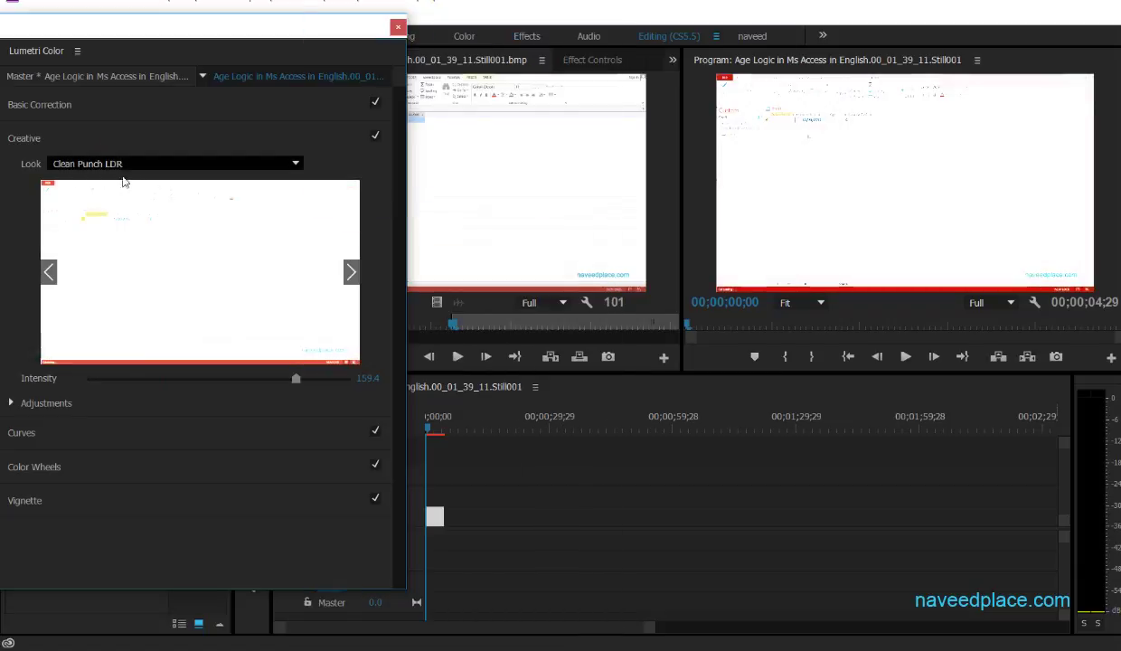
key("ctrl+s")
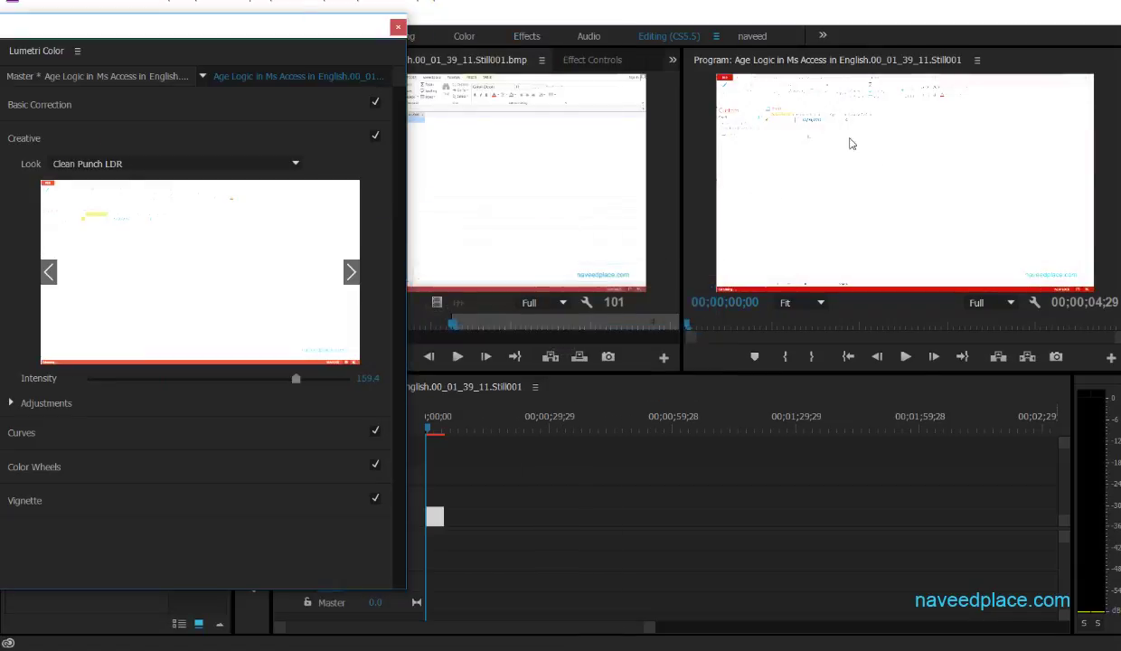
In the Curves section, add an upper point to the white RGB curve and pull its lower part steeply upward.
left_click(25, 138)
left_click(20, 174)
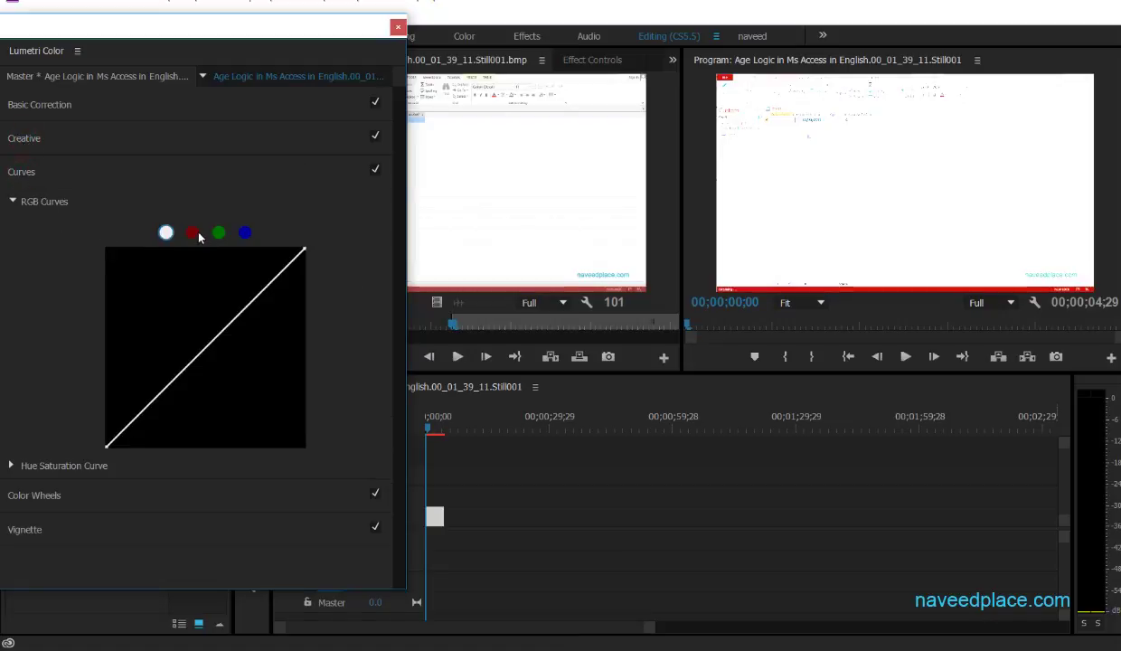
left_click(244, 310)
left_click_drag(178, 375, 133, 313)
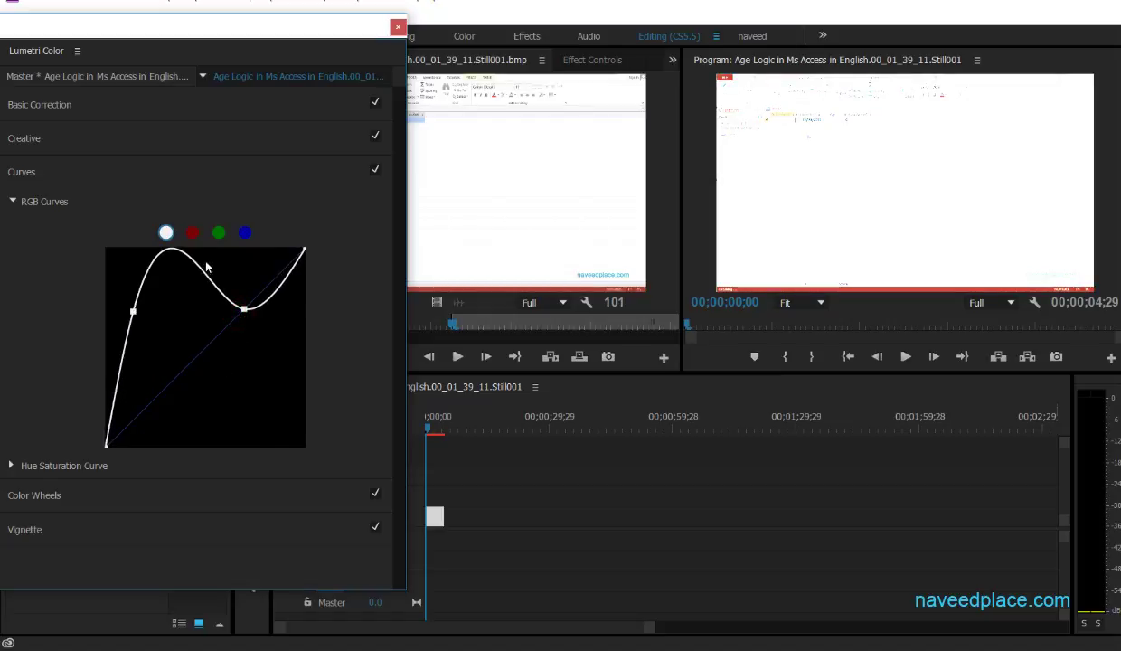
Bend the red RGB curve upward above the diagonal, and view the green and blue curves.
left_click(192, 233)
left_click(245, 312)
left_click_drag(246, 312, 205, 244)
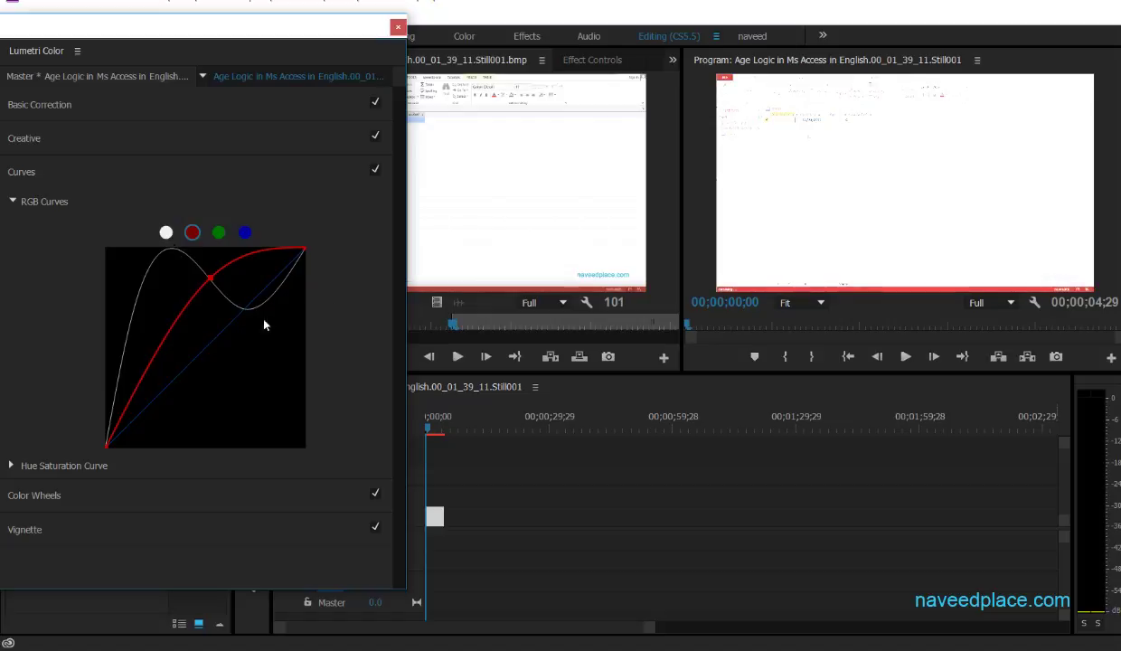
left_click(218, 233)
left_click(245, 232)
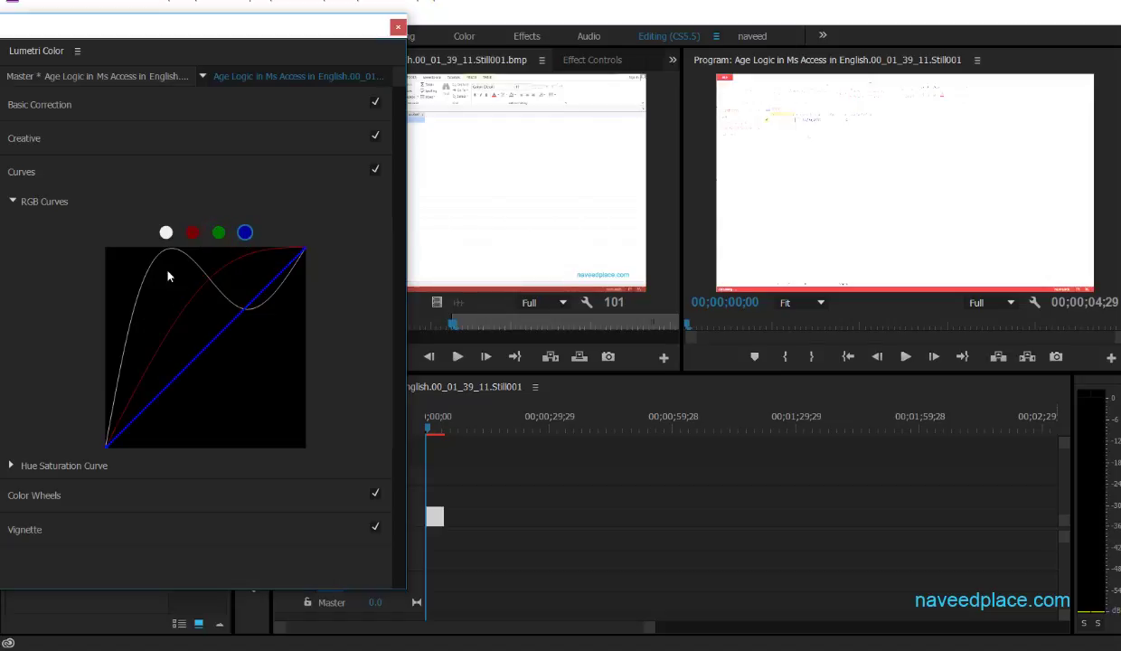
Collapse the Curves section and view the shadows, midtones and highlights wheels in Color Wheels.
left_click(10, 202)
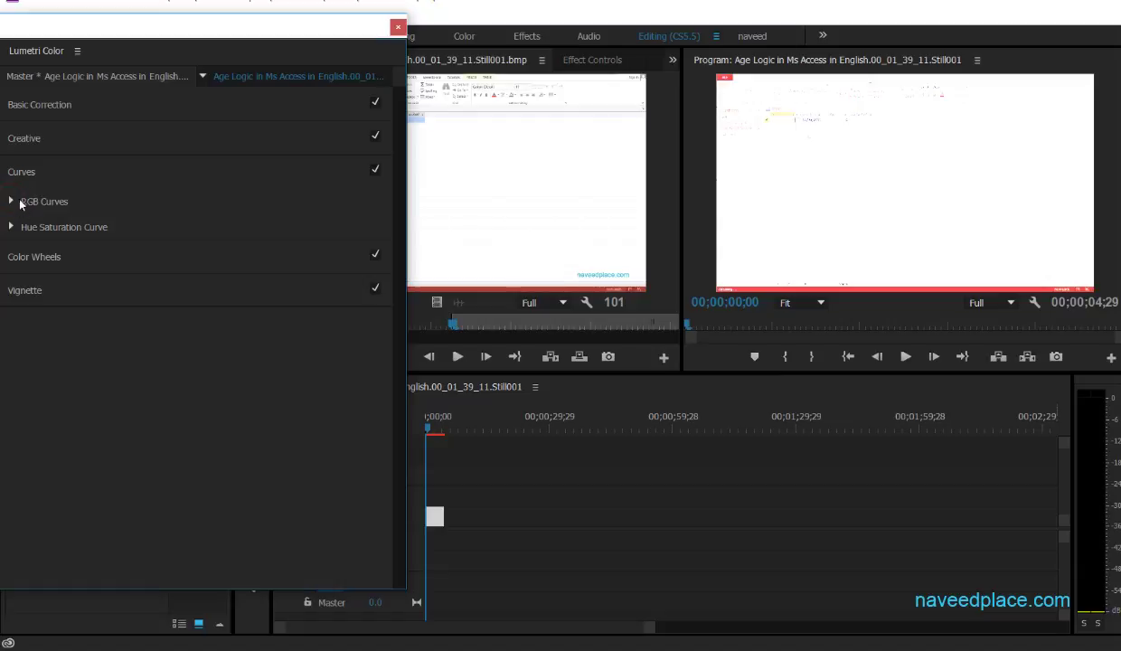
left_click(12, 182)
left_click(36, 212)
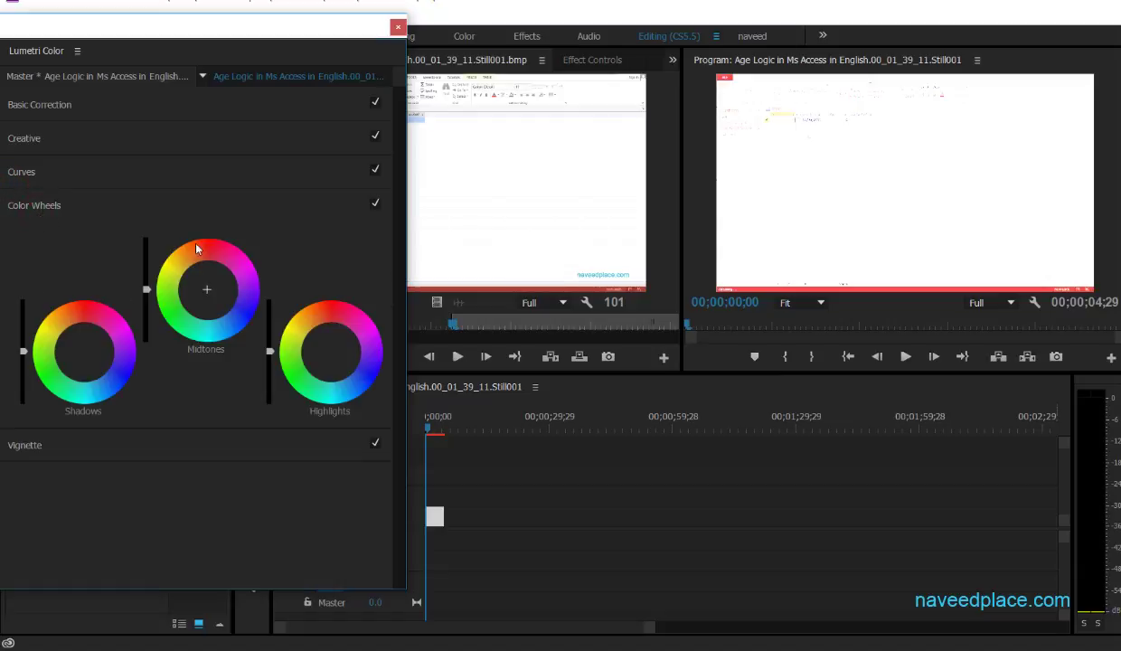
left_click(67, 207)
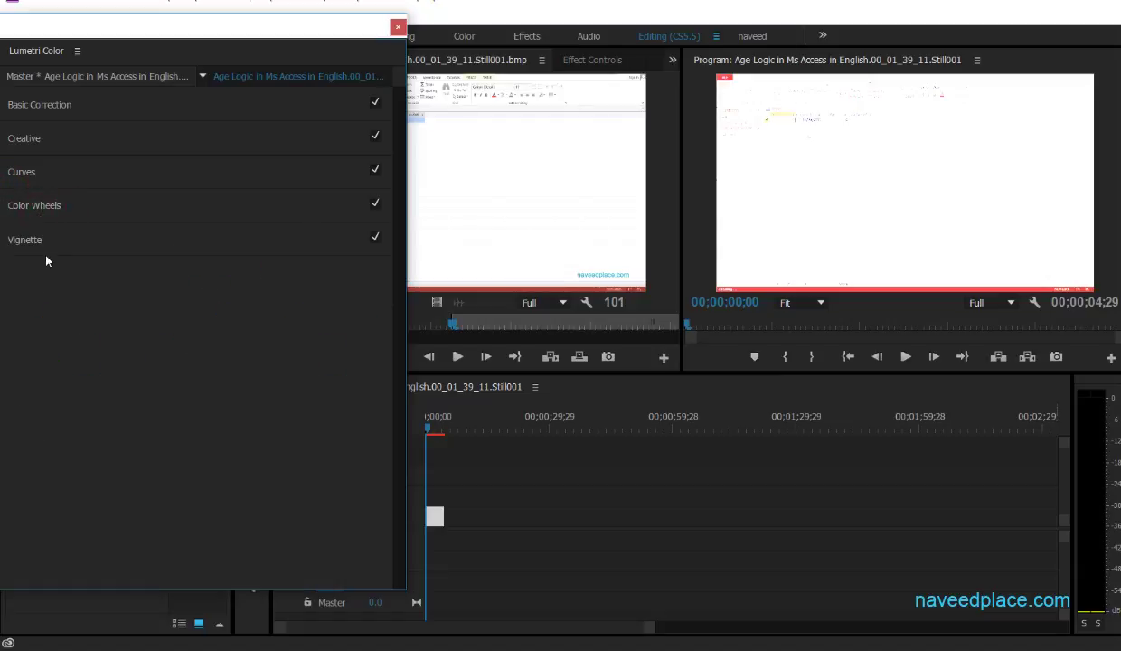
Set the vignette amount to -2.4, midpoint to 18.8 and roundness to 57.5, and close Lumetri Color.
left_click(43, 243)
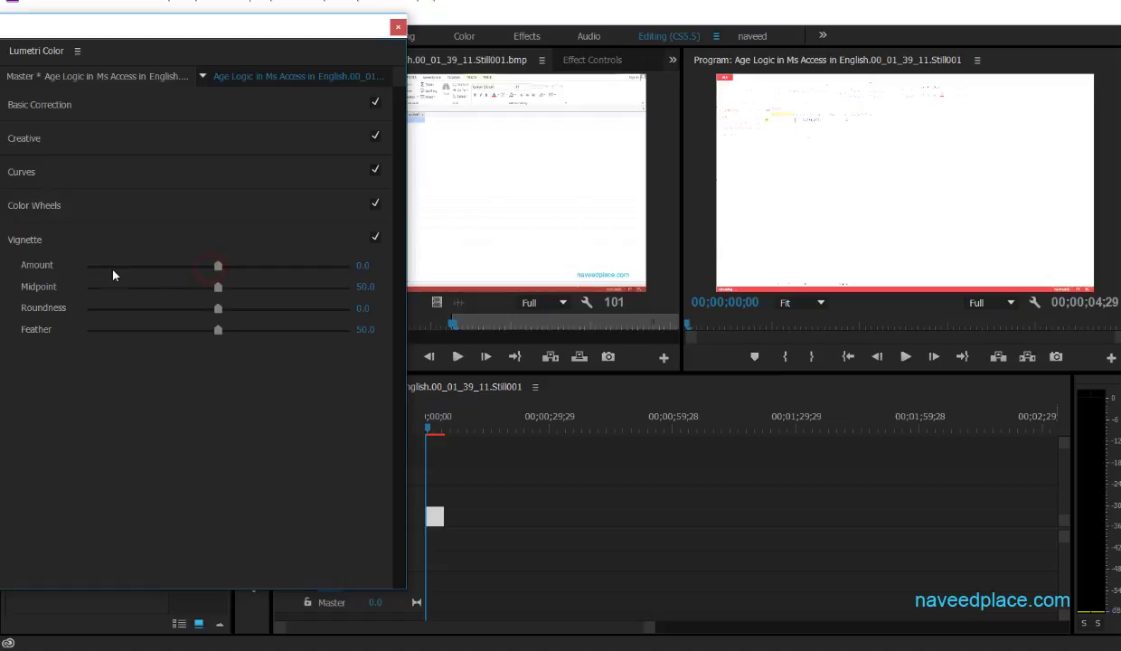
left_click_drag(113, 276, 113, 271)
left_click_drag(215, 287, 136, 288)
left_click_drag(218, 310, 294, 335)
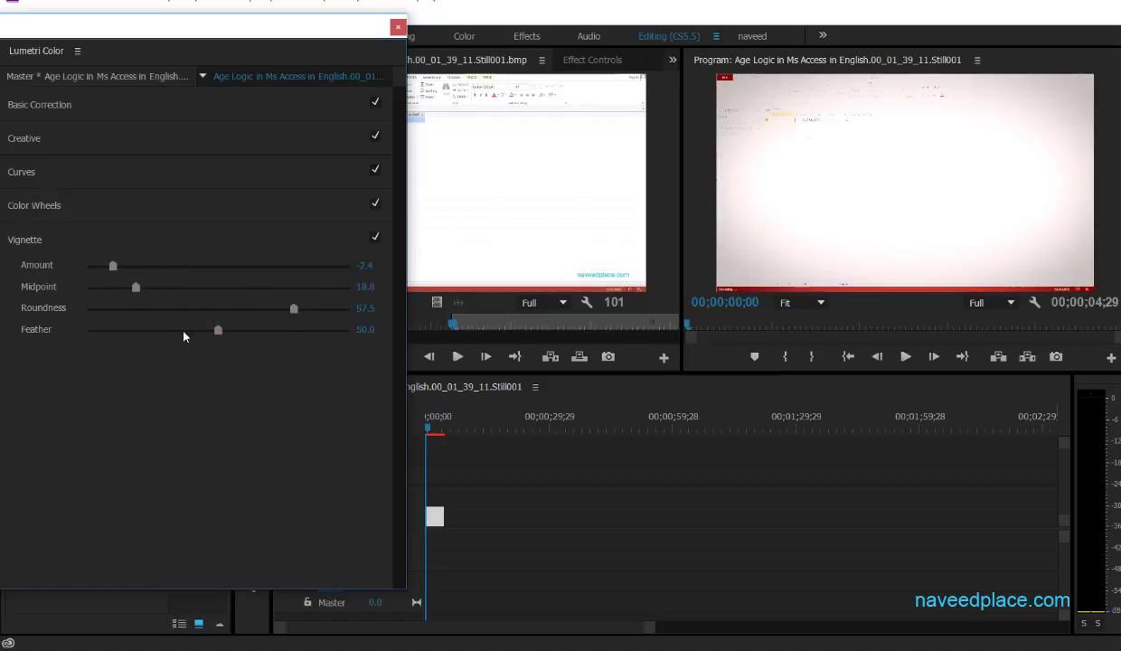
left_click(119, 94)
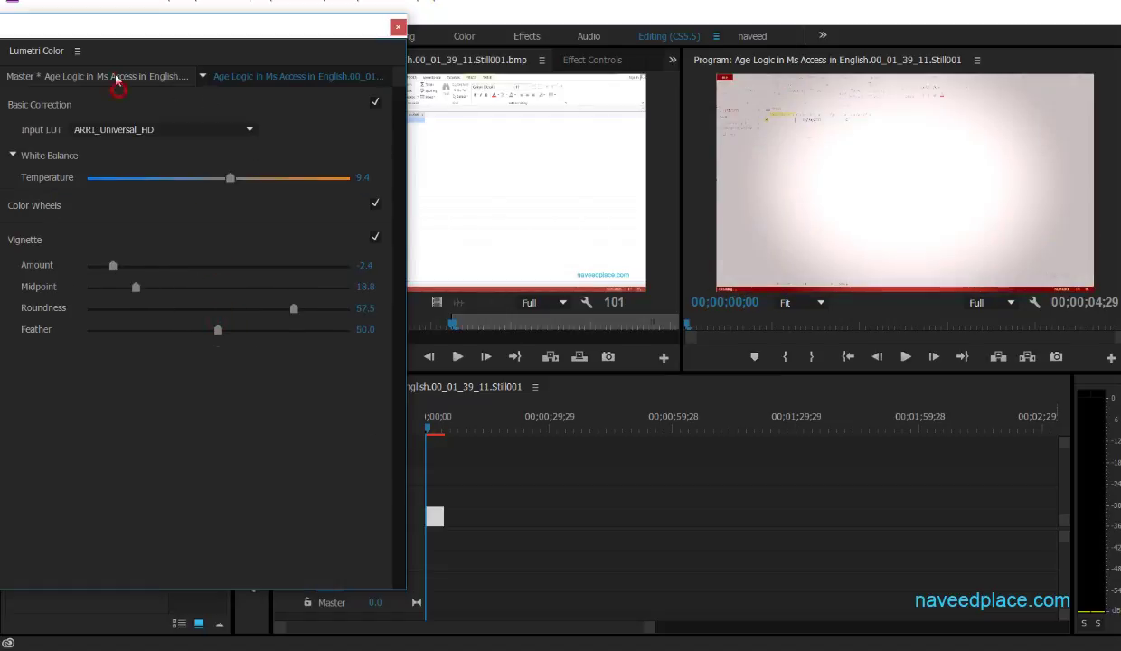
left_click(397, 27)
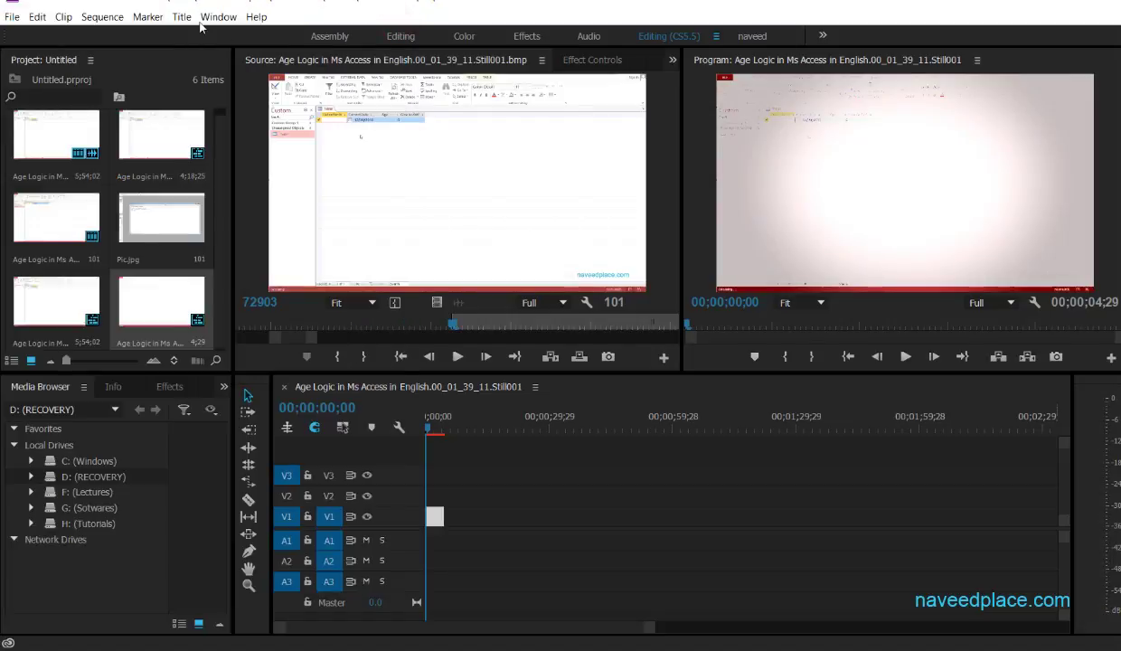
Open Lumetri Scopes and Lumetri Color, and place the two windows side by side.
left_click(219, 16)
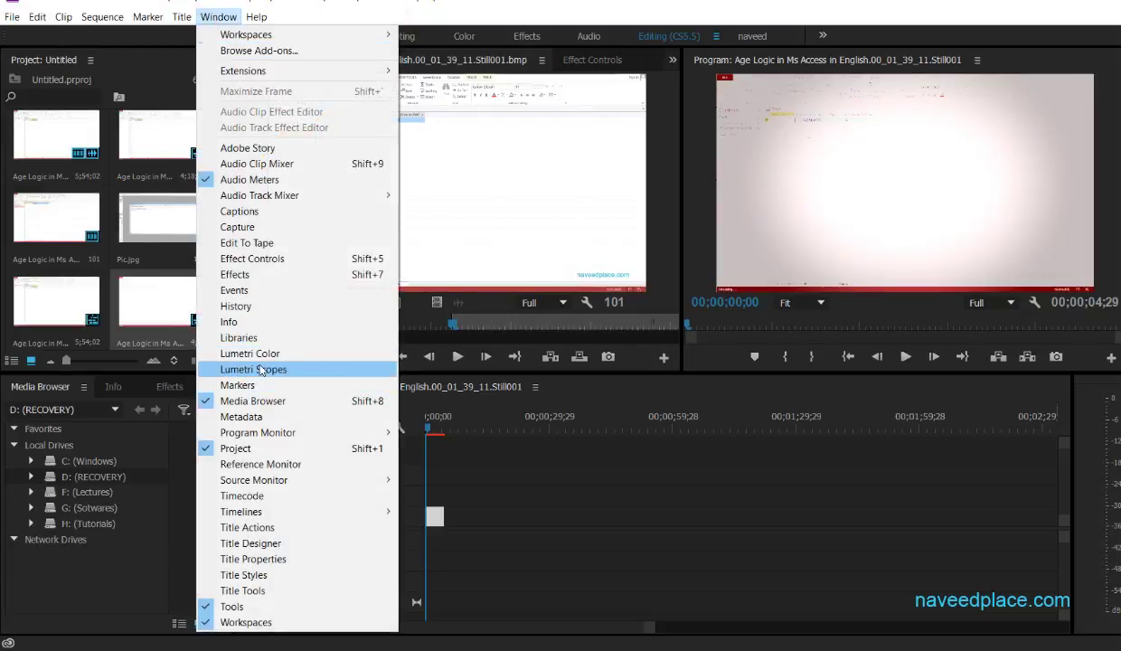
left_click(286, 370)
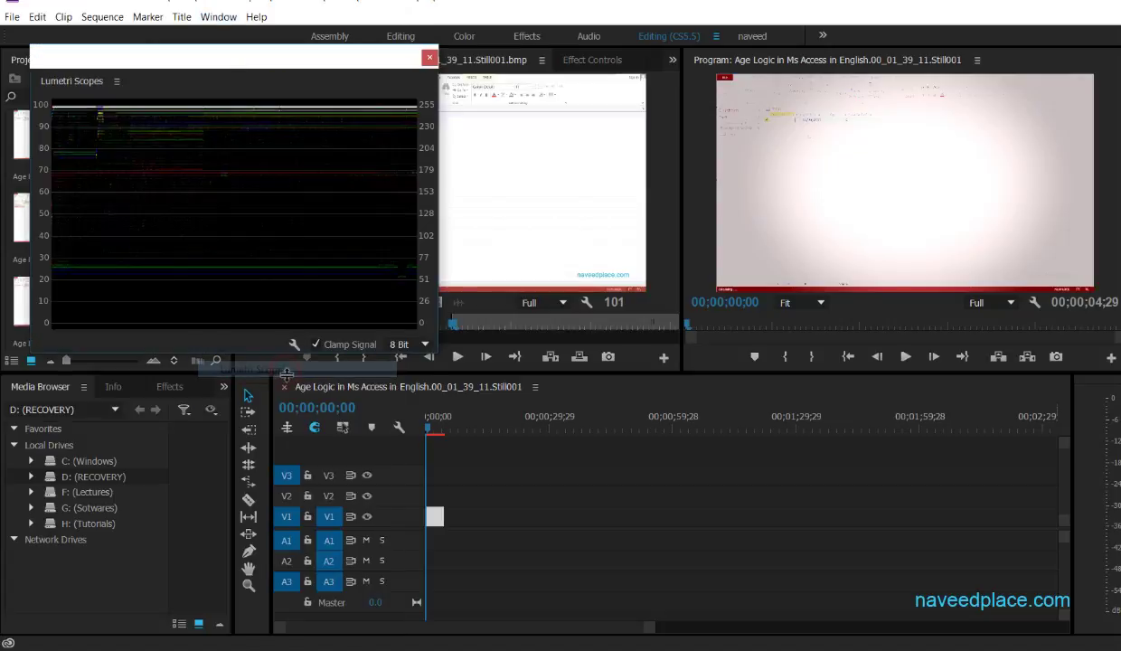
left_click(219, 16)
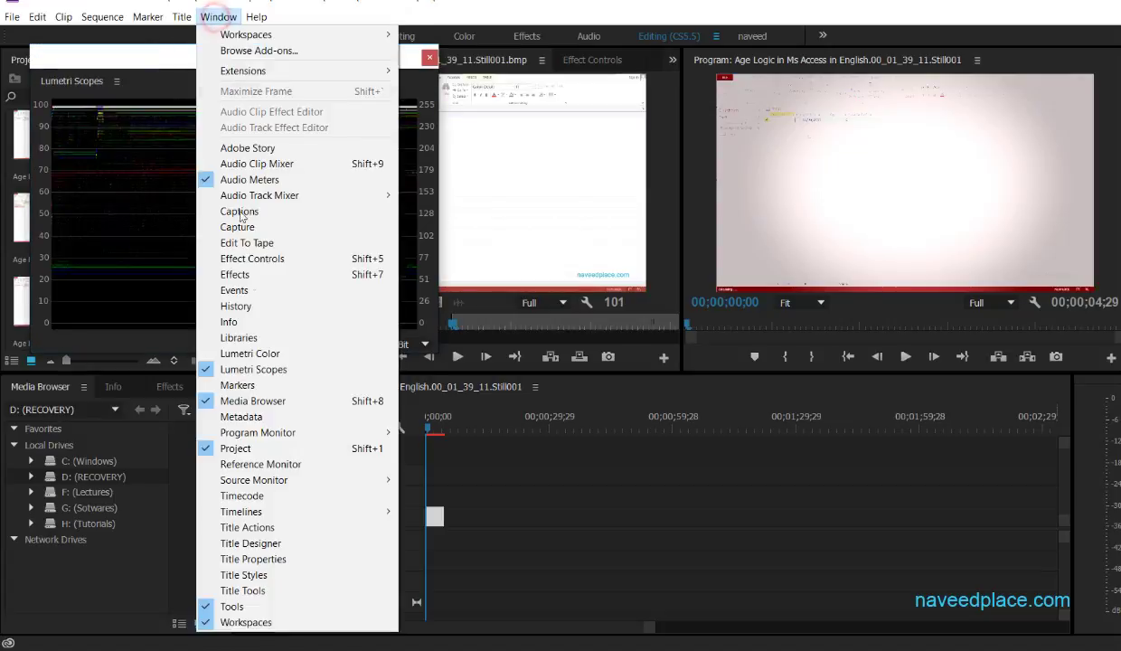
left_click(240, 352)
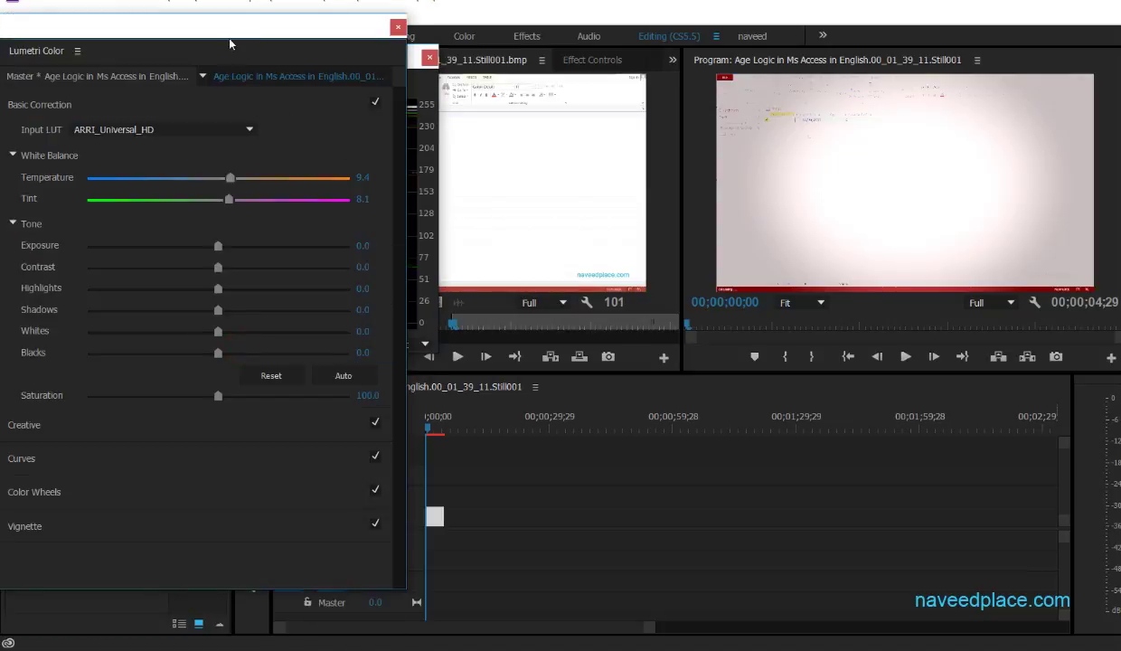
left_click_drag(230, 43, 747, 72)
Set the Basic Correction tint to -16.9 and contrast to -24.4, and close both Lumetri windows.
left_click_drag(741, 230, 710, 229)
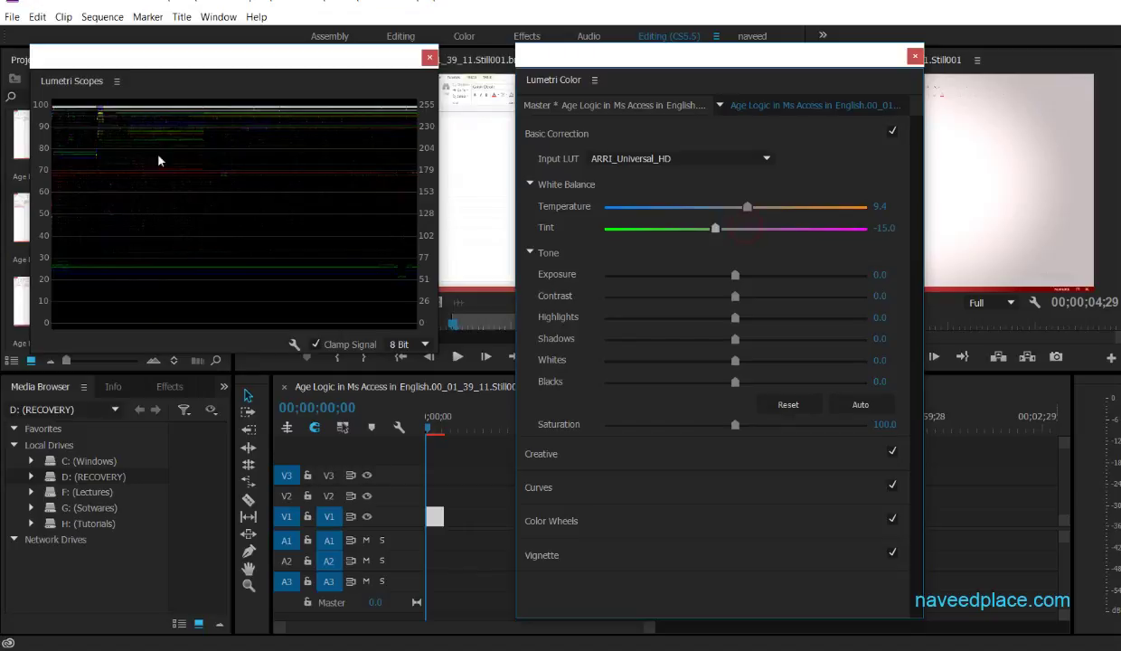
left_click_drag(706, 300, 702, 299)
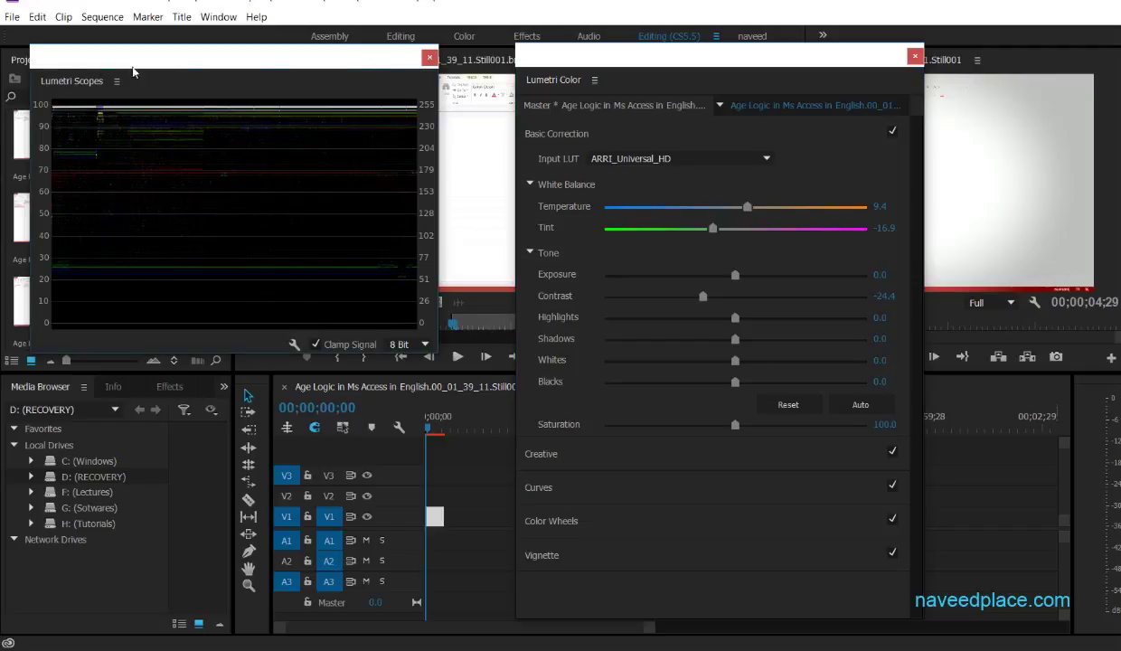
left_click(429, 57)
left_click(915, 56)
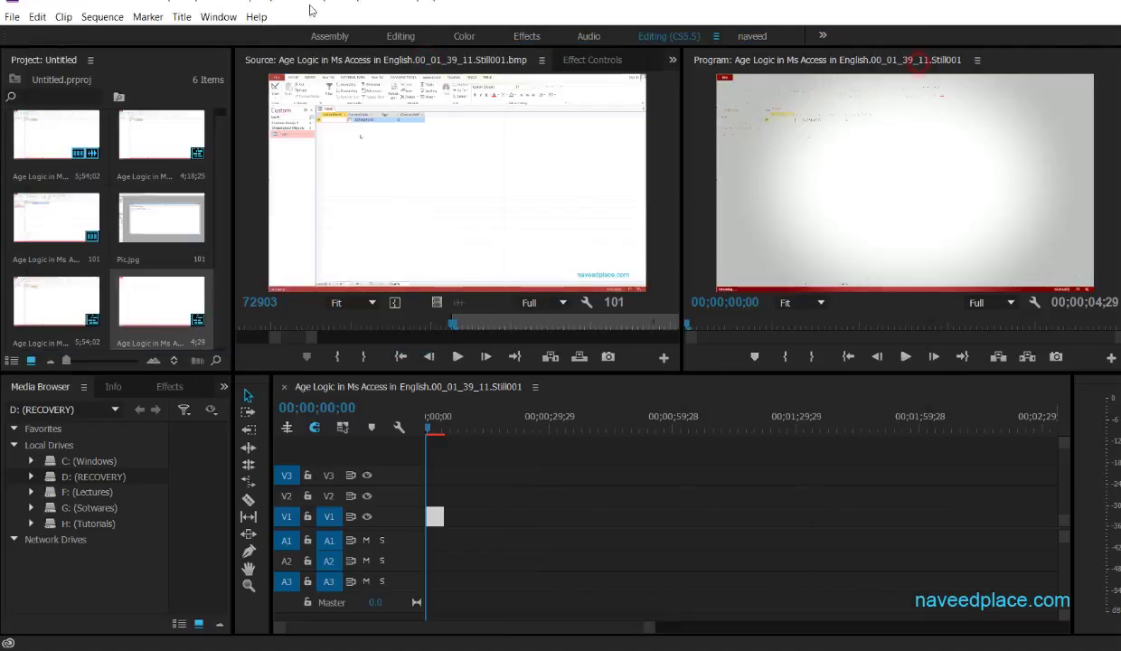
Show the Markers panel, and mark an In point at 00;00;00;00 and an Out point at 00;00;02;18 in the sequence.
left_click(220, 18)
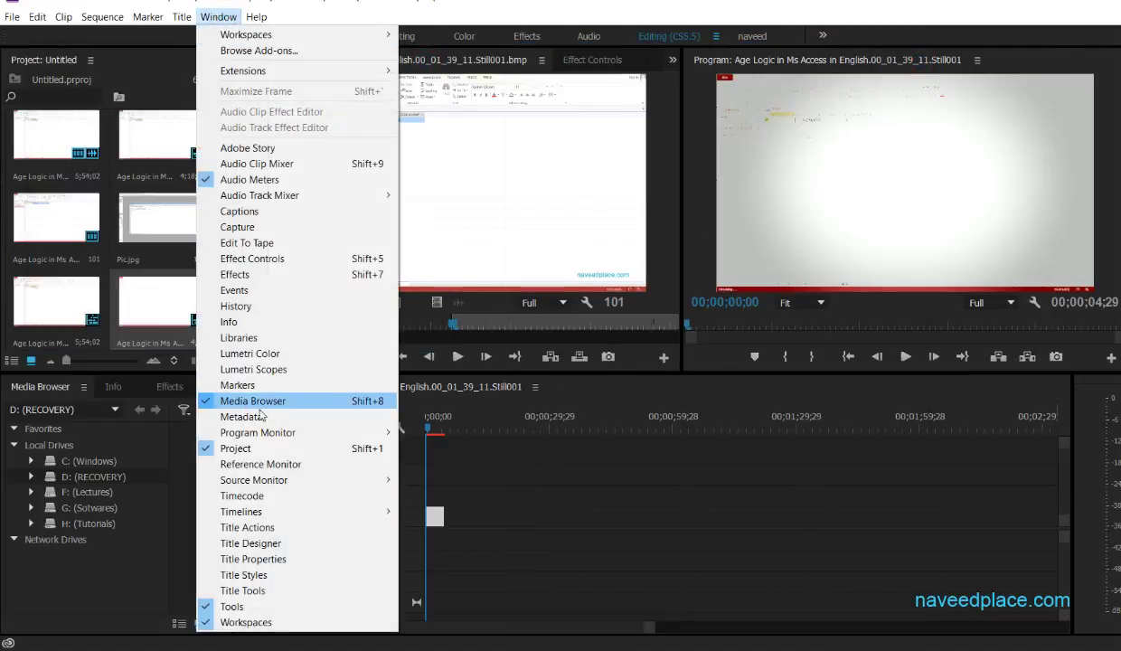
left_click(232, 389)
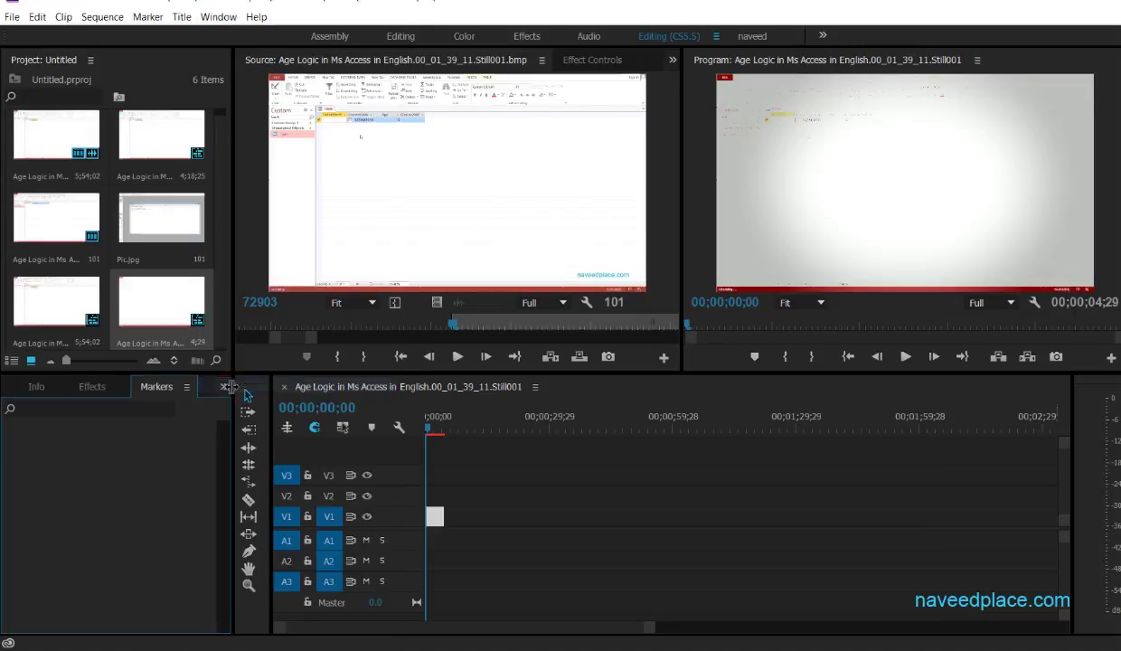
left_click(495, 420)
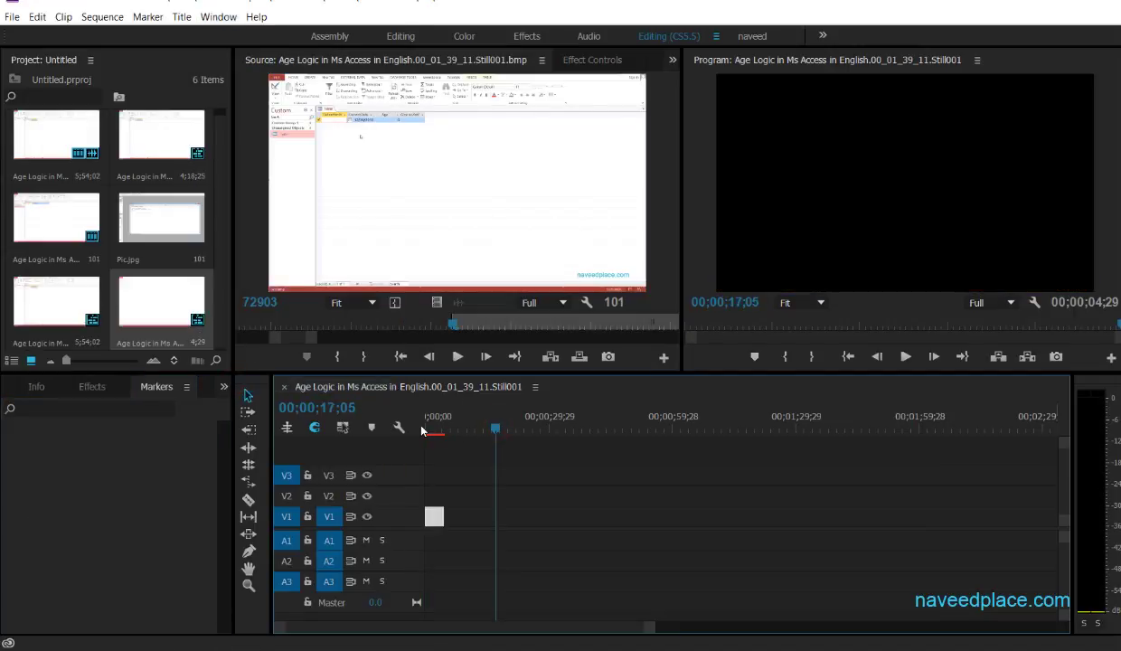
left_click(426, 429)
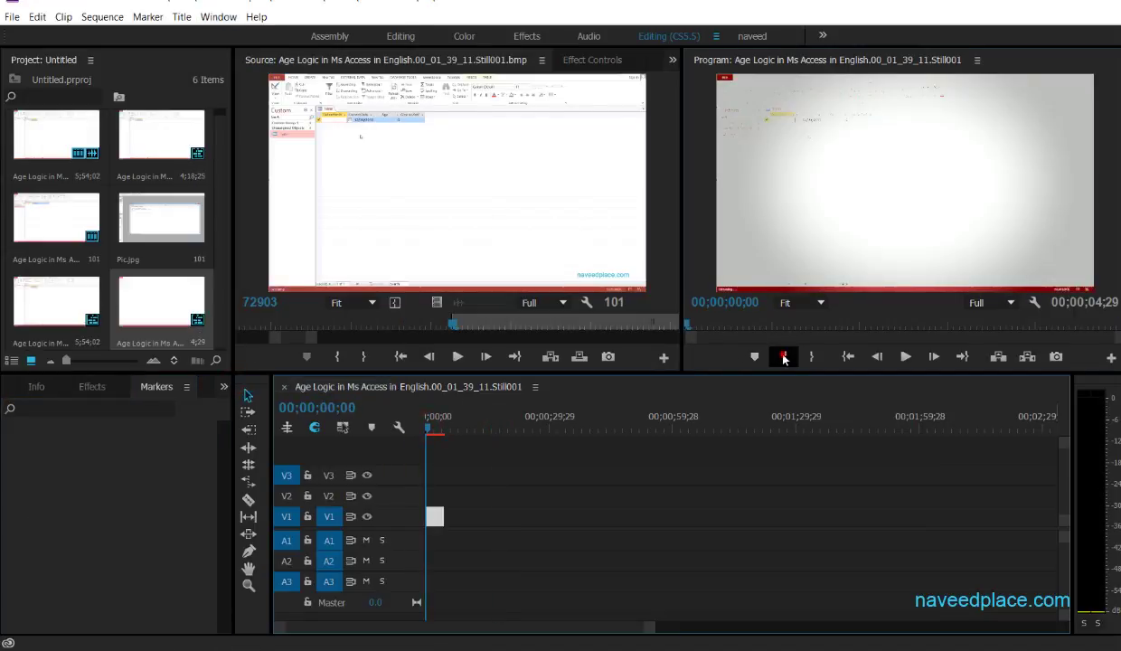
left_click(438, 424)
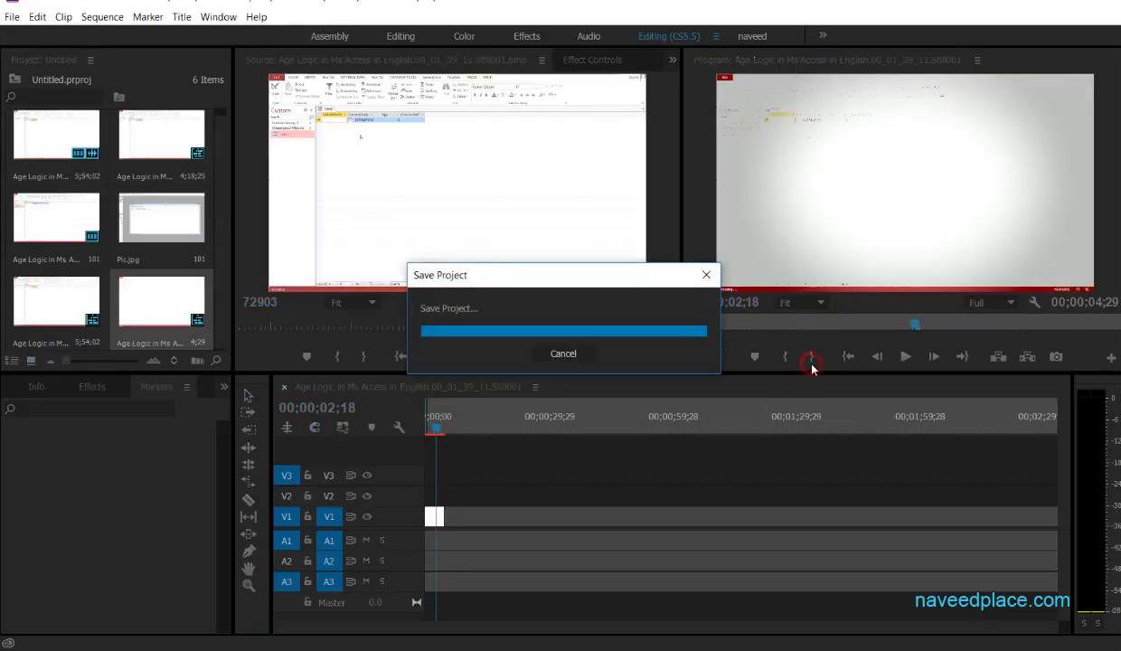
left_click(811, 357)
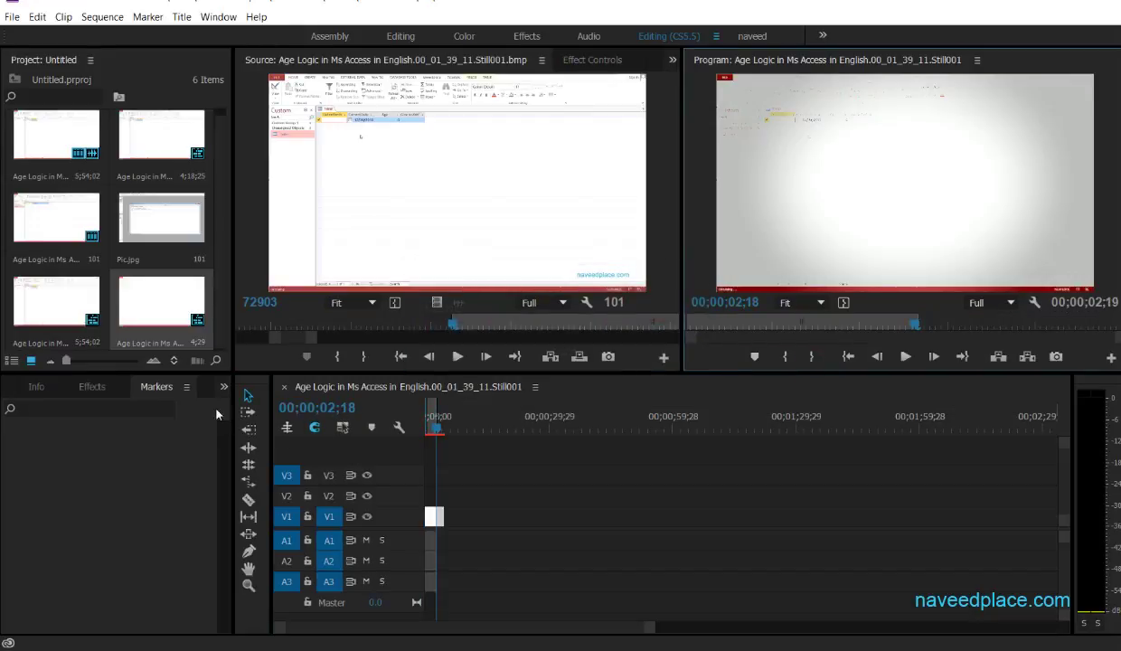
Delete the existing clip from track V1 and place Age Logic in Ms Access in English.mp4 on V3 and A3 at the sequence start.
left_click(435, 519)
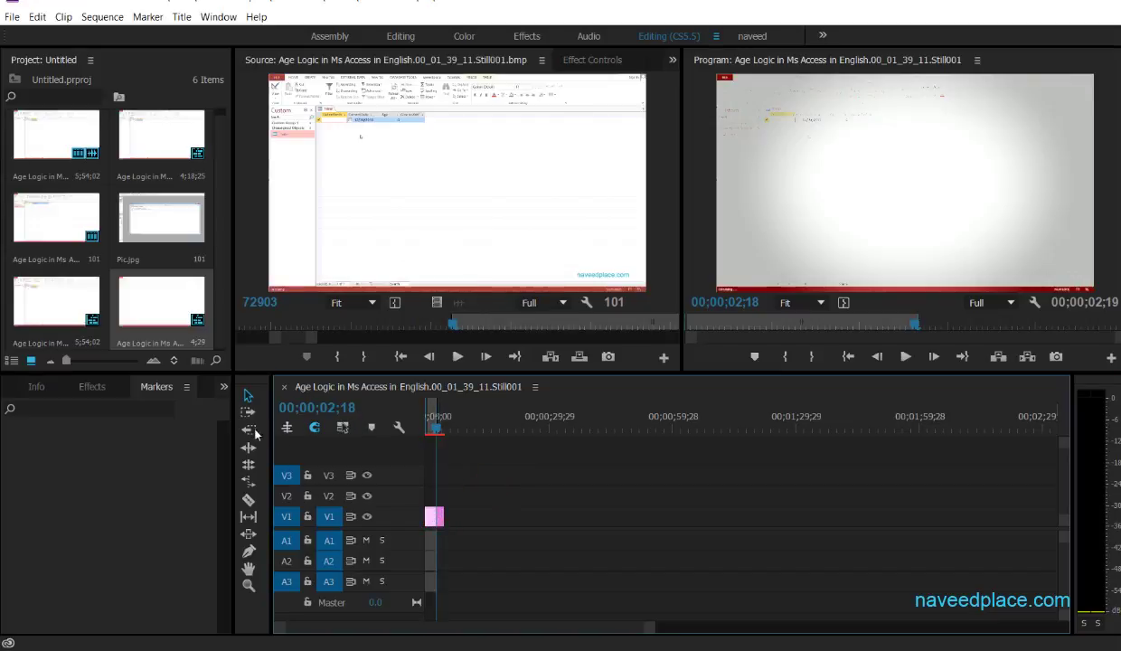
left_click(130, 381)
left_click(130, 382)
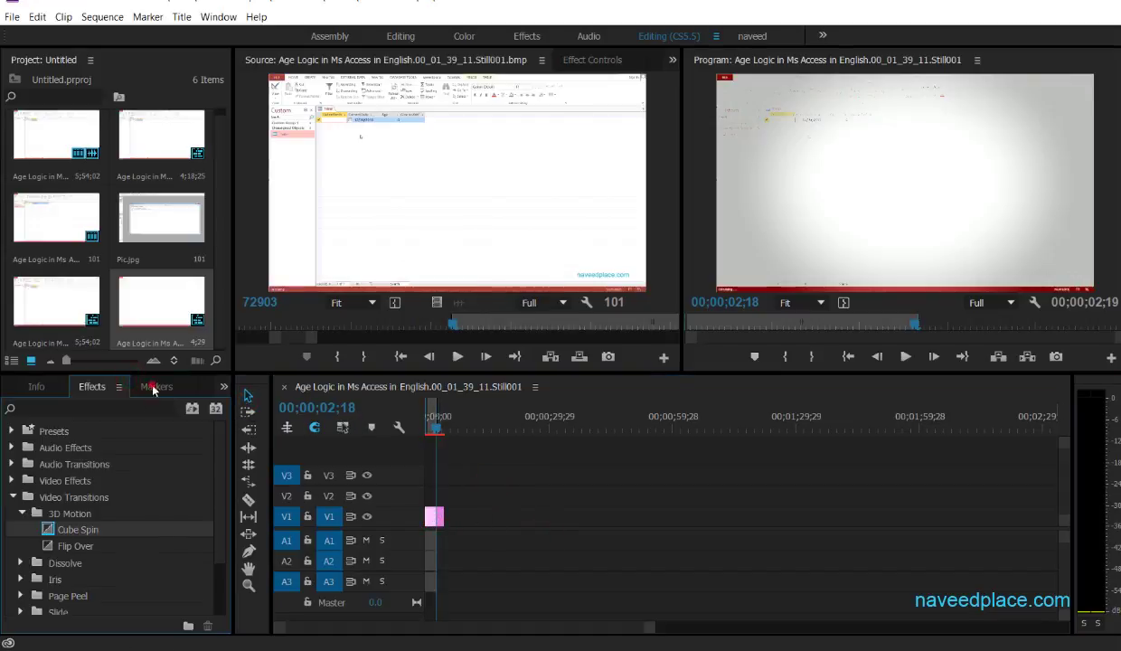
left_click(150, 385)
left_click(437, 516)
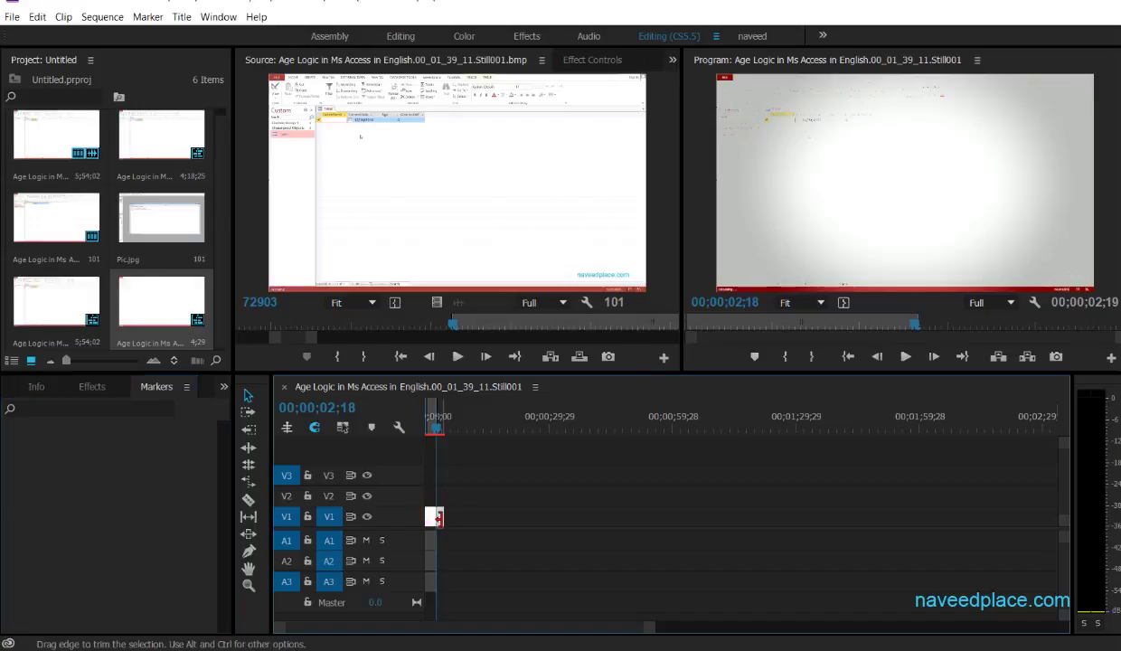
key("Delete")
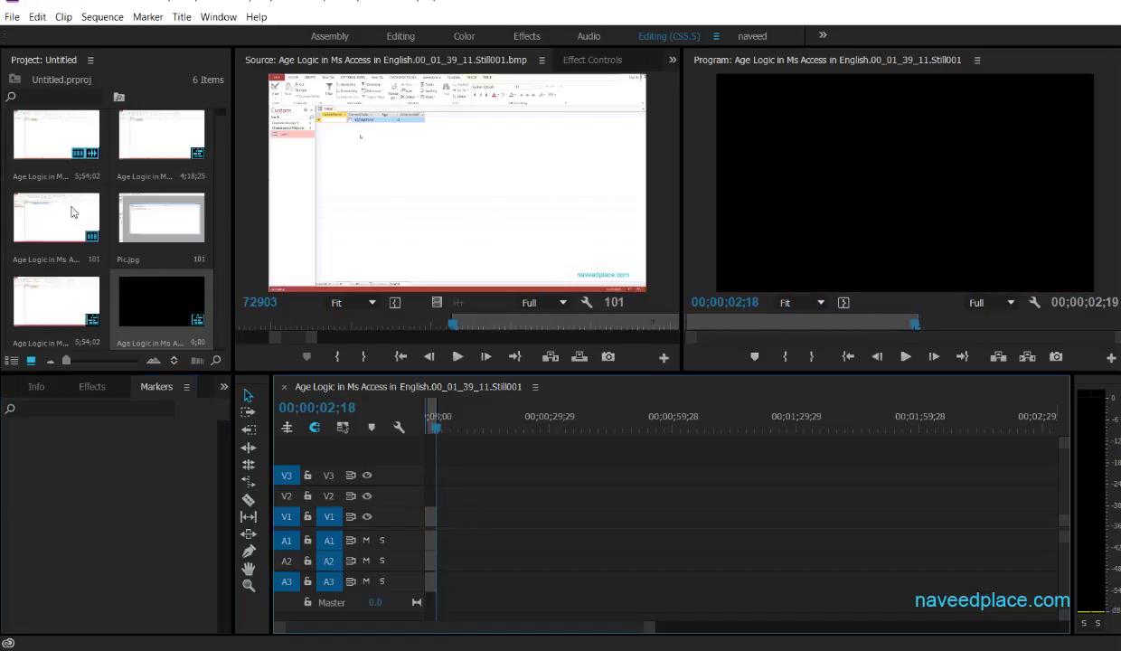
left_click_drag(55, 143, 446, 433)
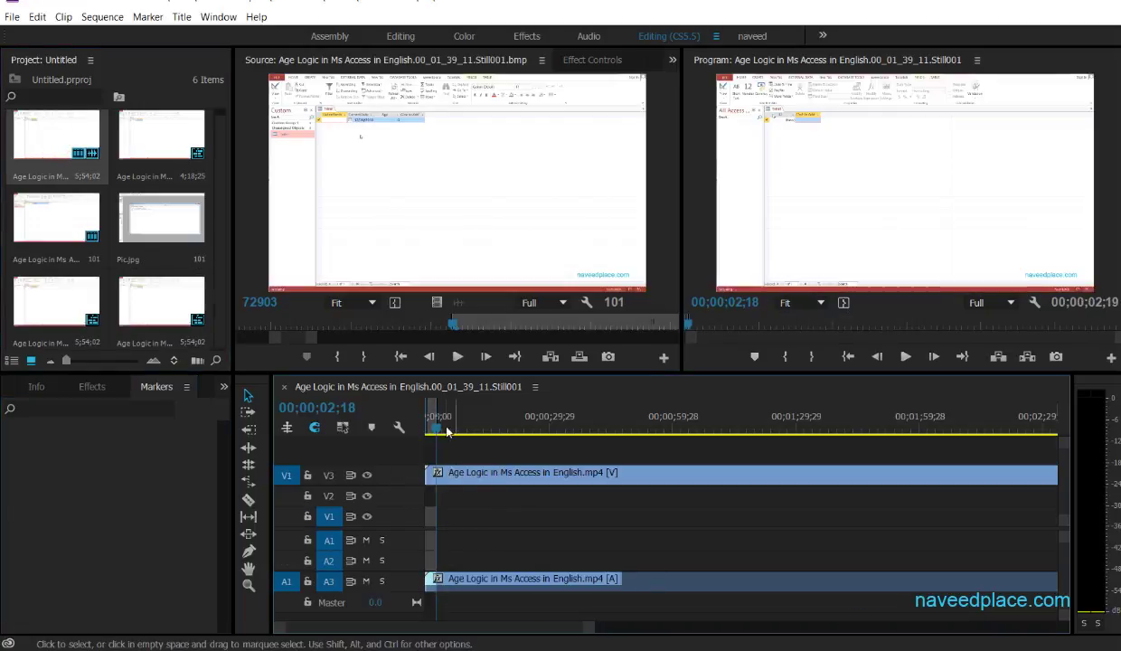
Mark an In point at 00;00;23;29 and an Out point at 00;00;45;29 in the sequence.
left_click(524, 425)
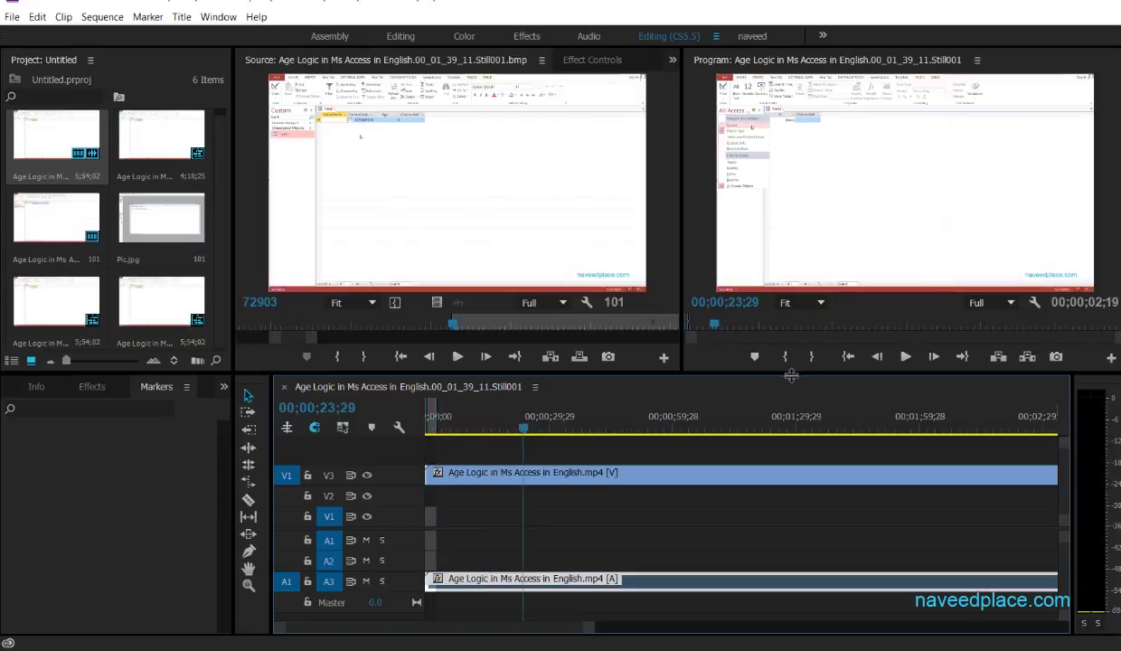
left_click(785, 357)
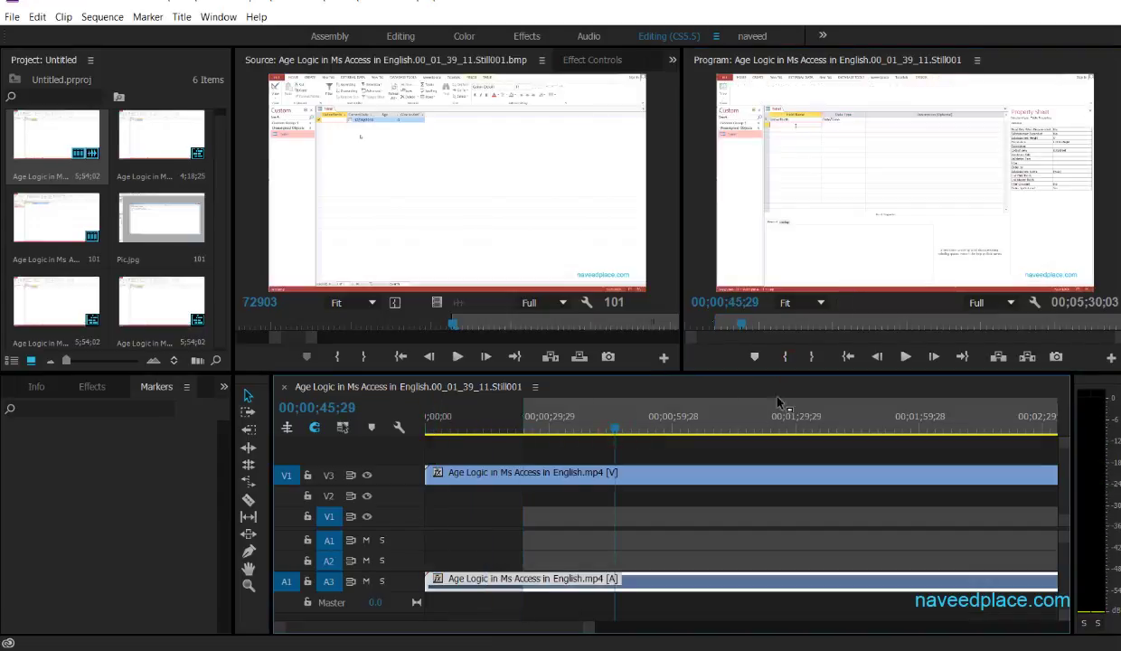
left_click(811, 359)
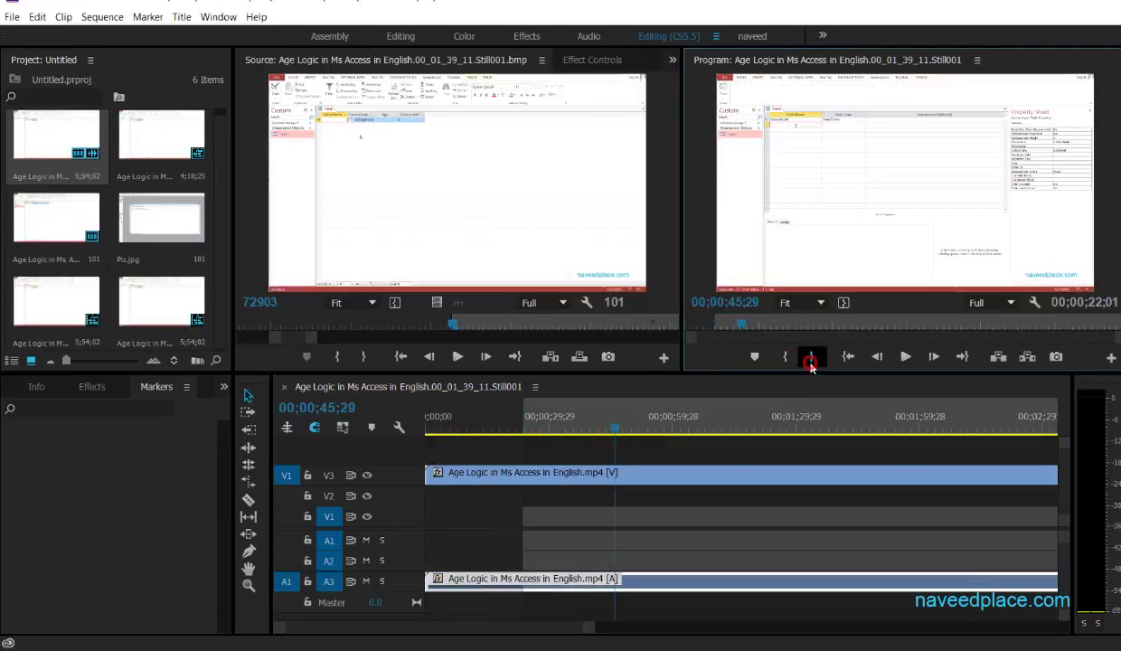
Add a chapter marker at 00;01;11;06 named xzx with the comment zxzxzx.
left_click(719, 427)
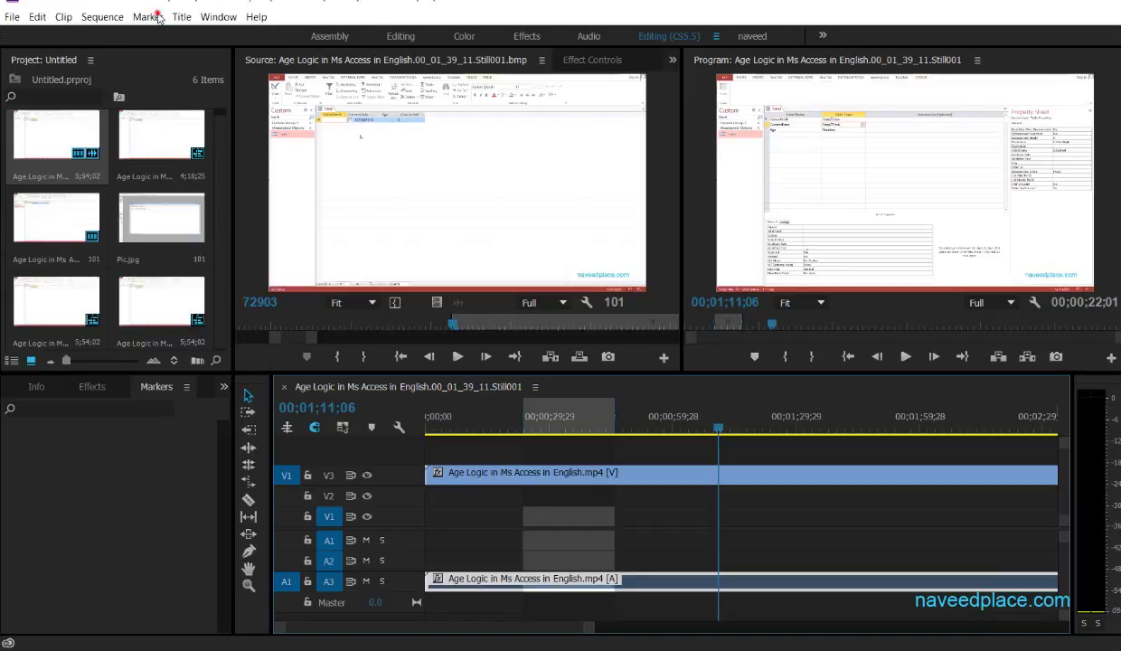
left_click(156, 18)
left_click(181, 327)
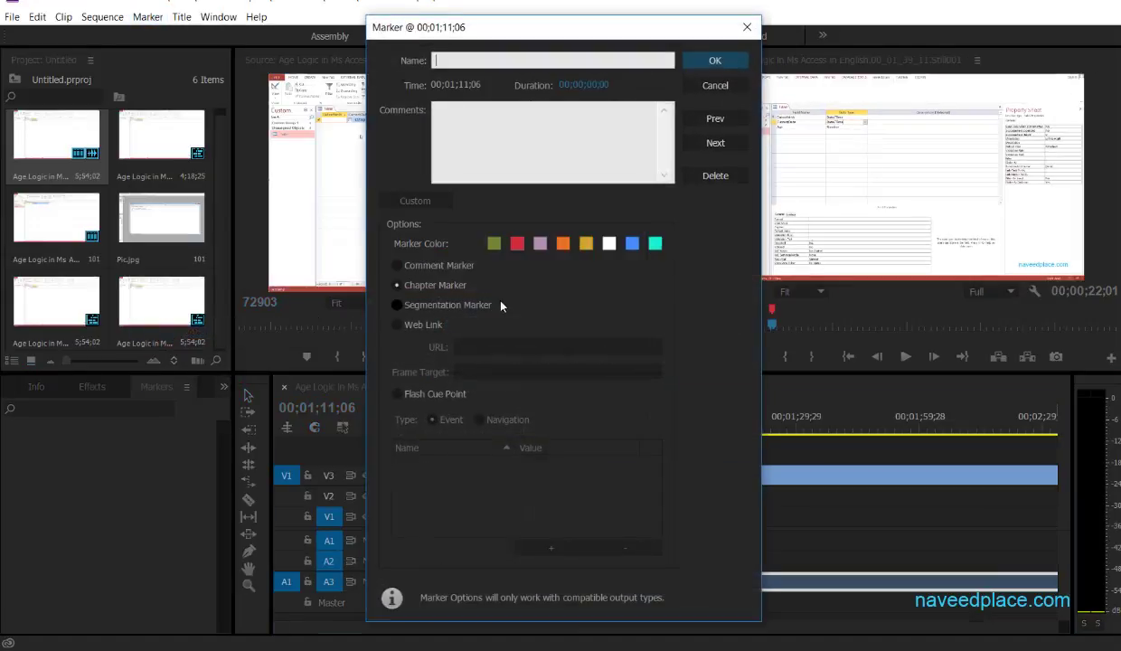
type("xzx")
left_click(446, 118)
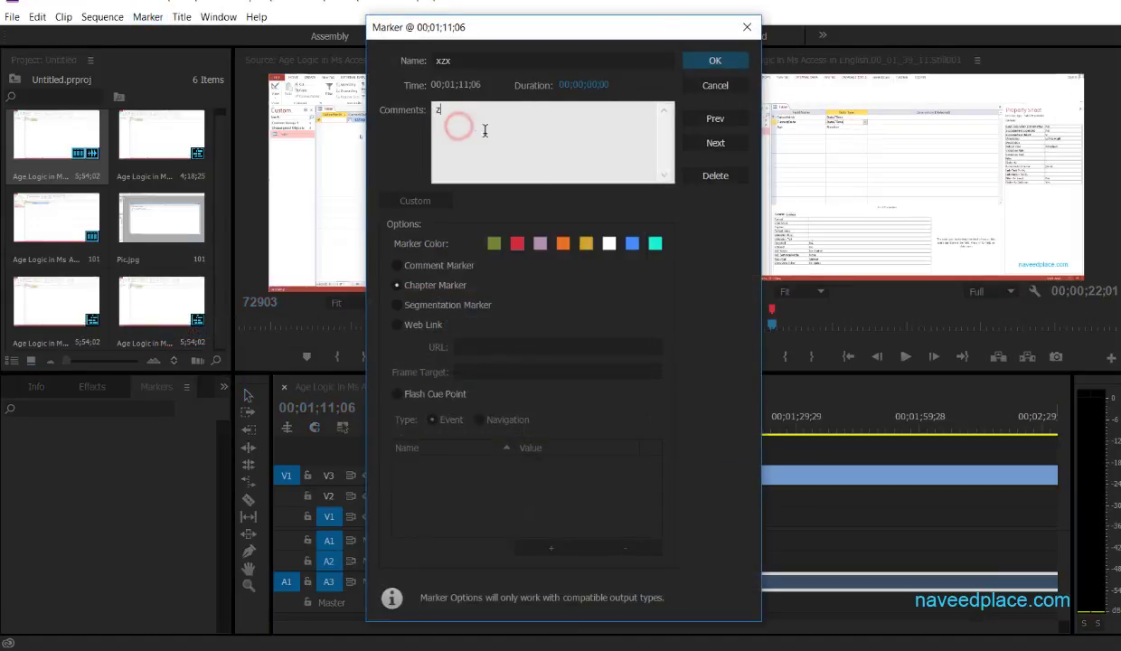
type("zxzxzx")
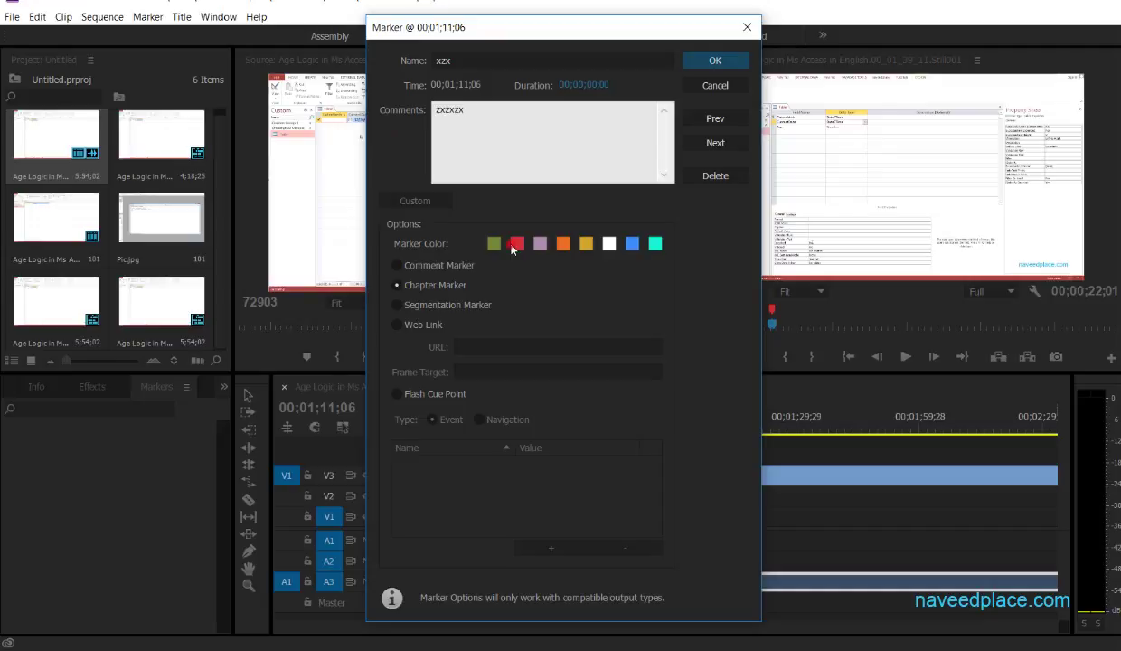
left_click(715, 60)
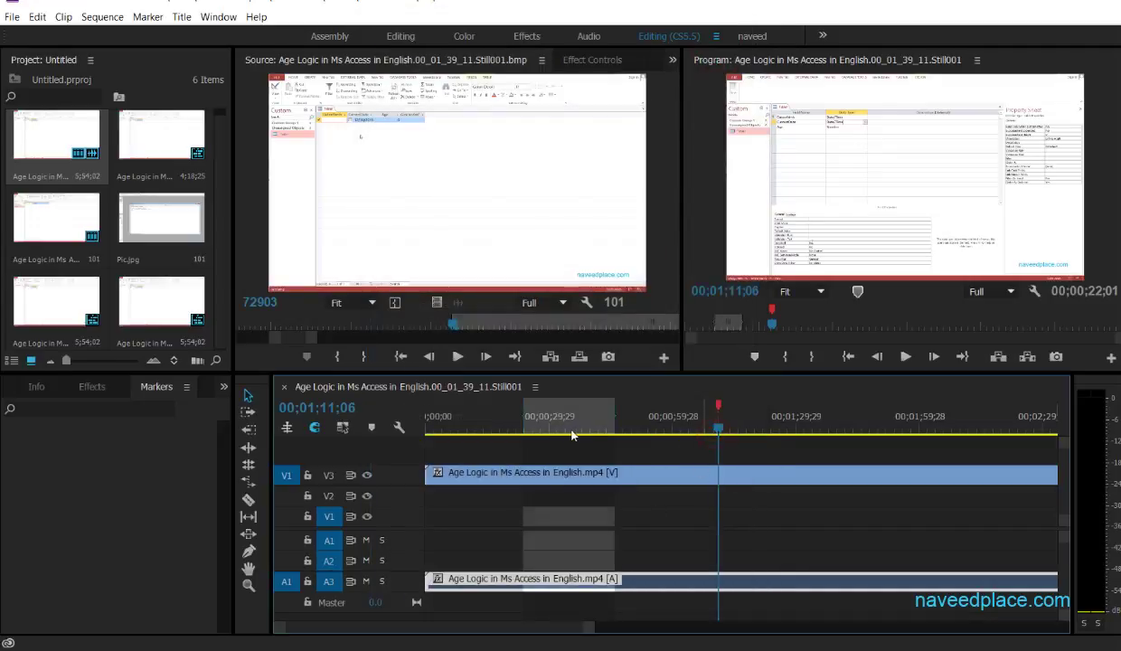
Move the playhead to 00;00;22;23 and check the Markers panel with the video and audio clips selected in turn.
left_click(542, 579)
left_click(107, 435)
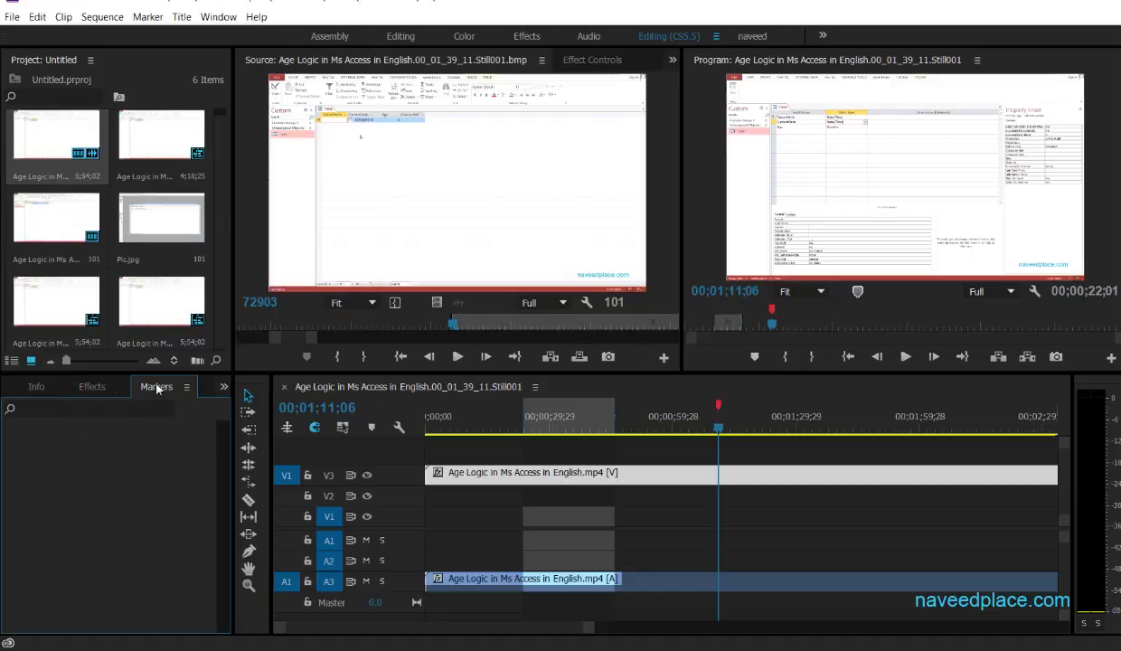
left_click(531, 426)
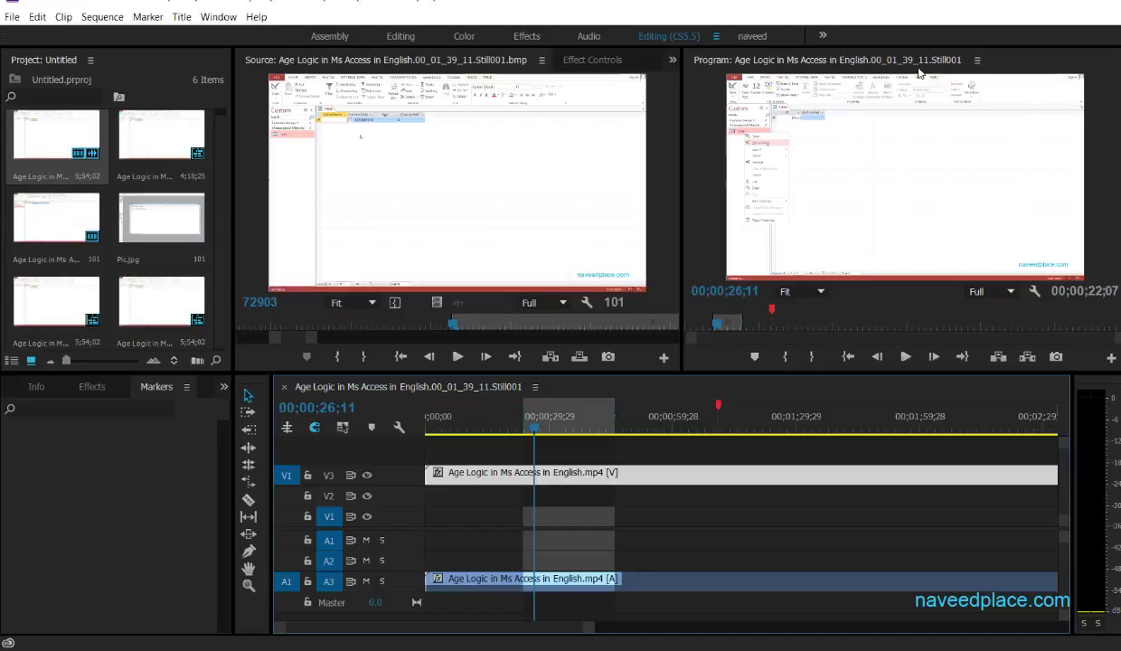
left_click(520, 427)
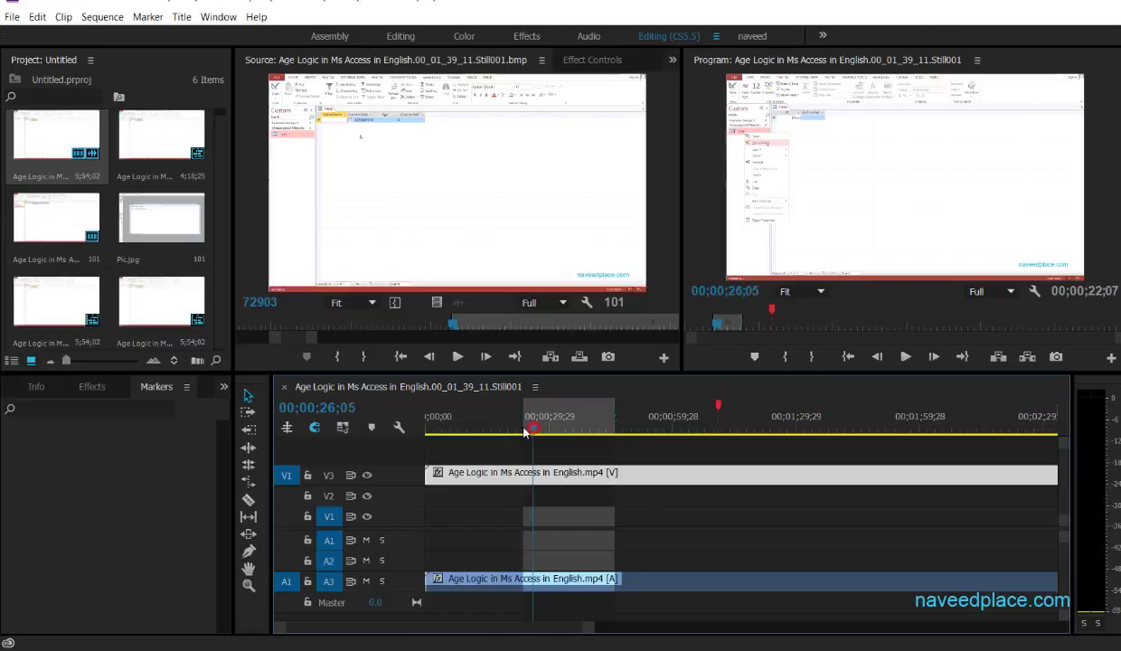
left_click(578, 579)
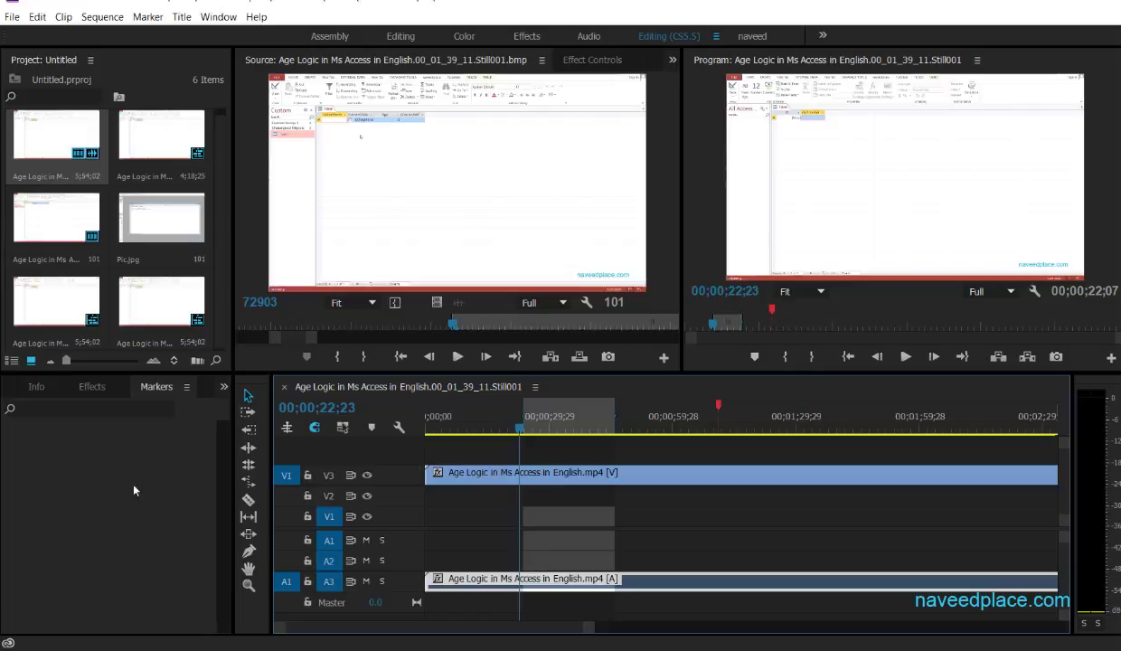
left_click(31, 407)
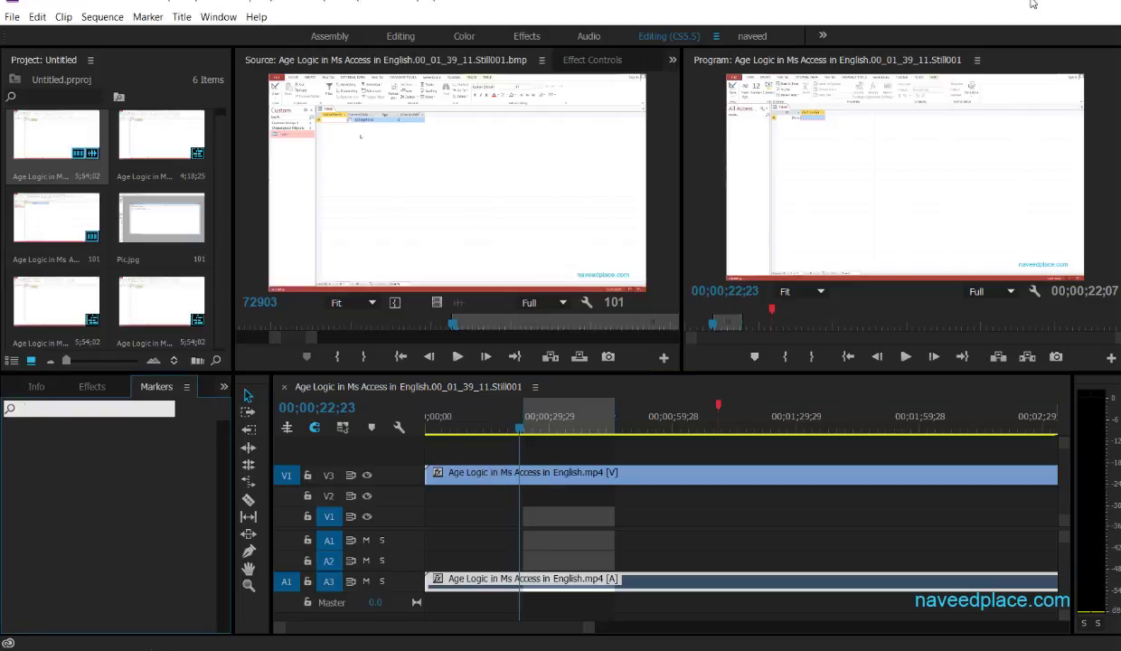
Deselect the clips in the sequence to list its markers, and examine the In and Out times of marker xzx.
left_click(290, 548)
left_click(498, 474)
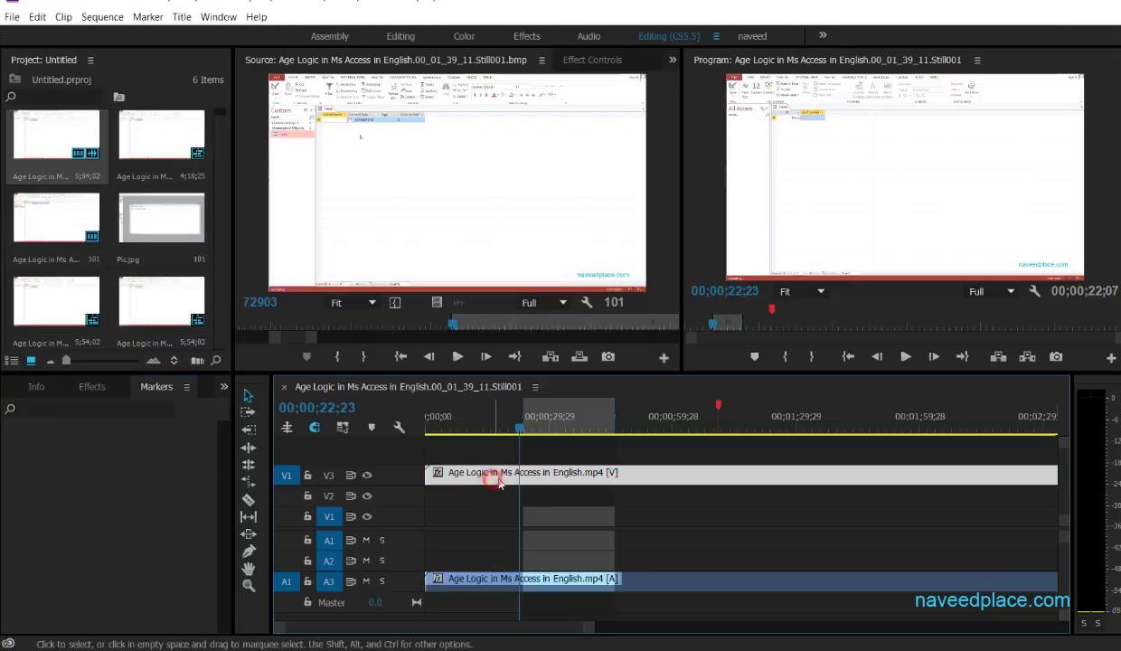
left_click(485, 542)
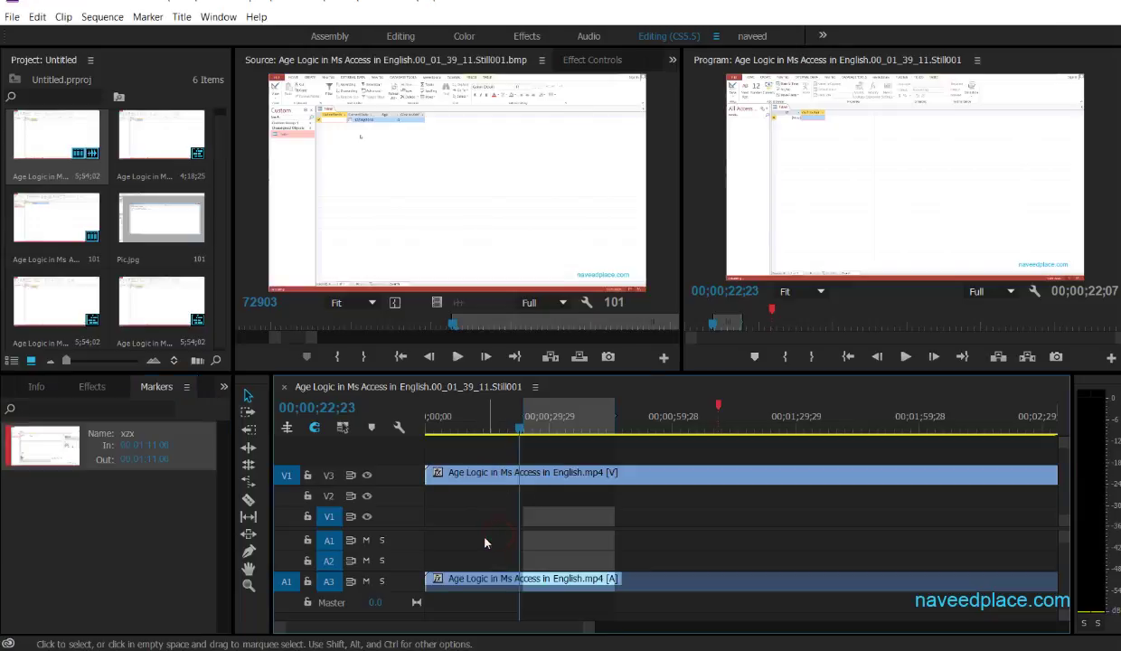
left_click(580, 492)
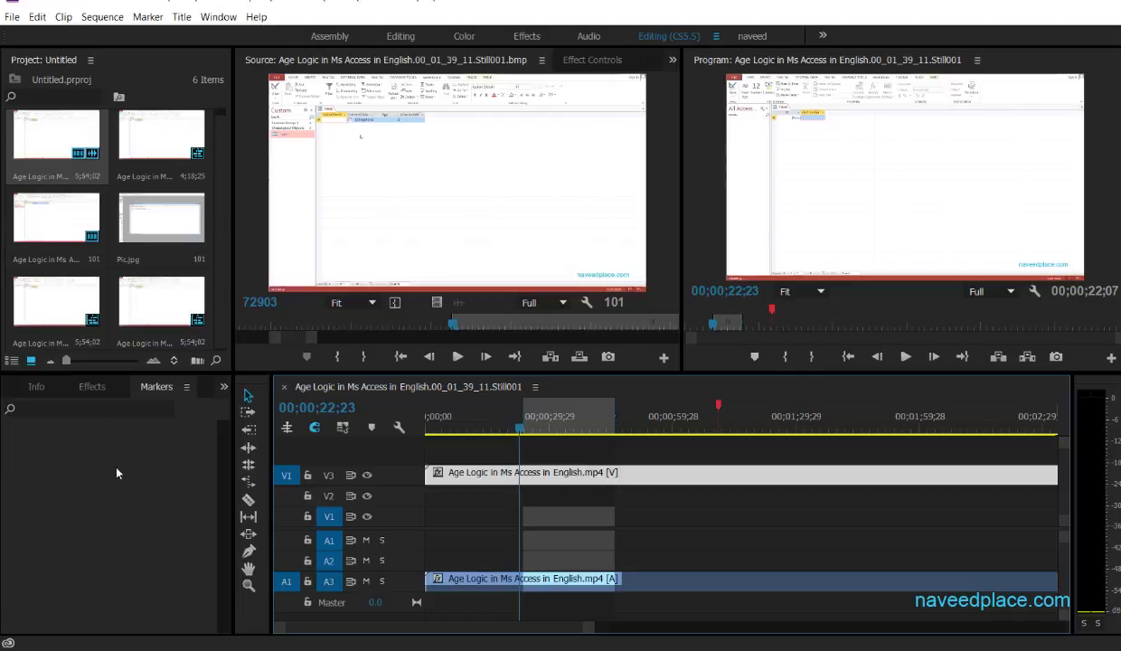
key("ctrl+s")
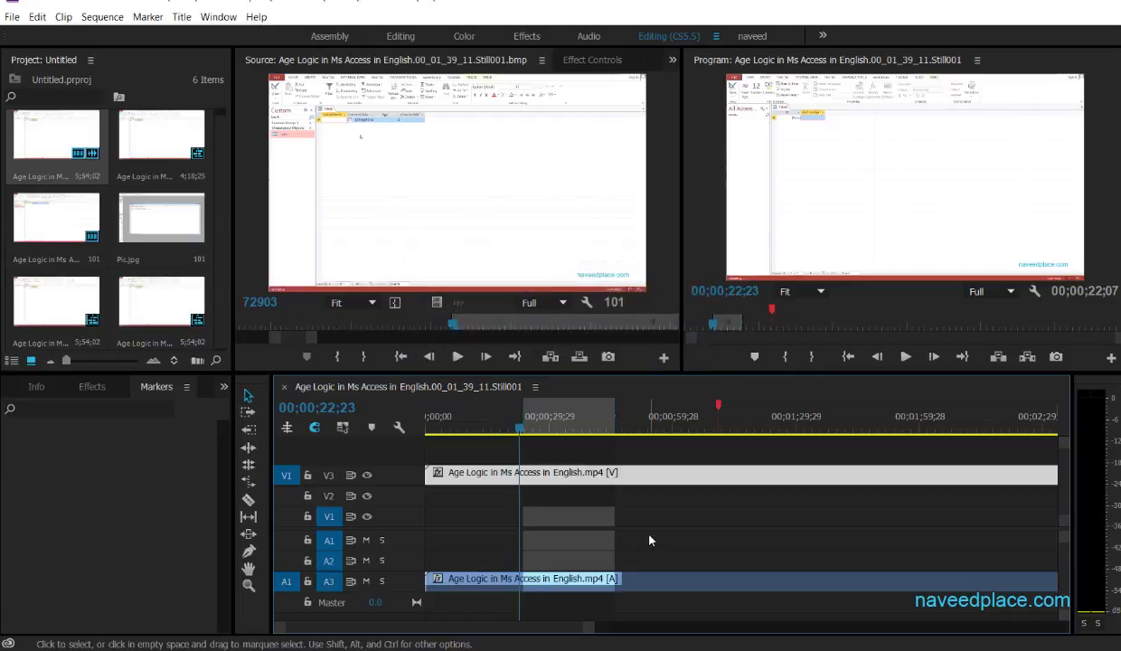
left_click(649, 540)
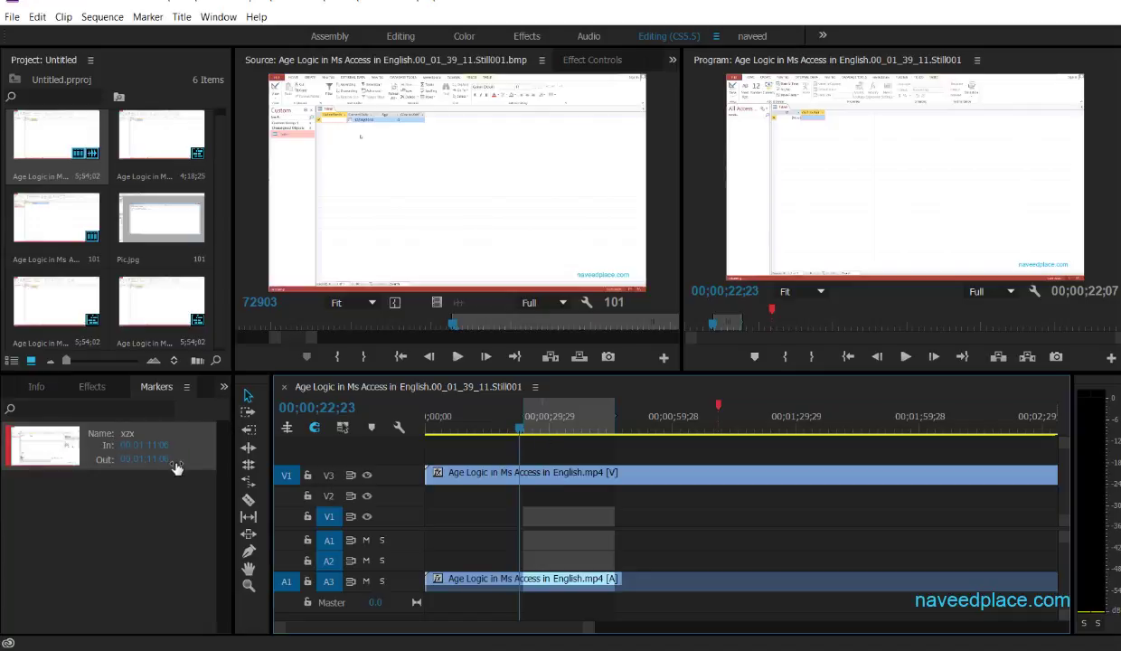
mouse_move(152, 453)
left_mouse_down()
mouse_move(123, 453)
mouse_move(138, 453)
left_mouse_up()
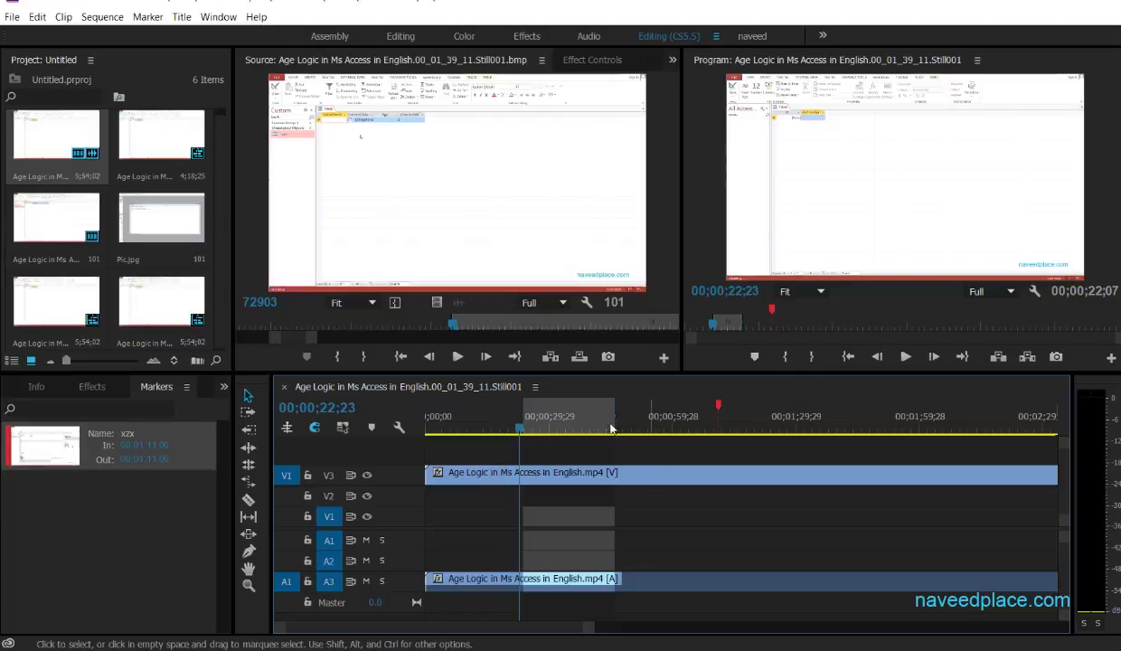
Show the Media Browser panel and open the Timecode window.
left_click(218, 16)
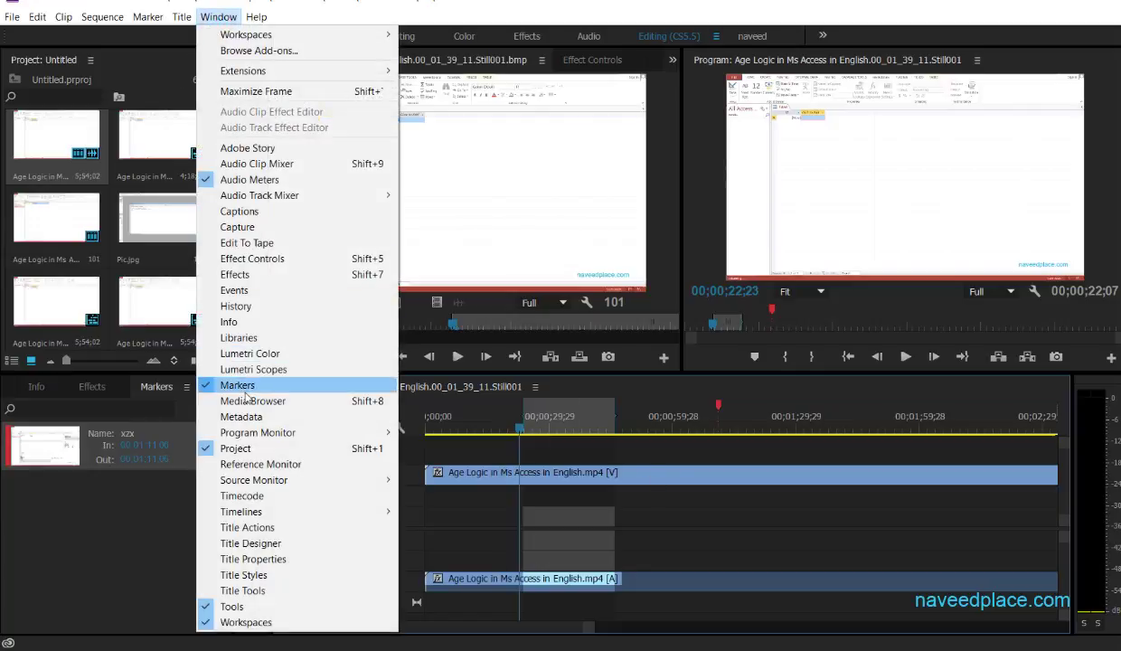
left_click(250, 401)
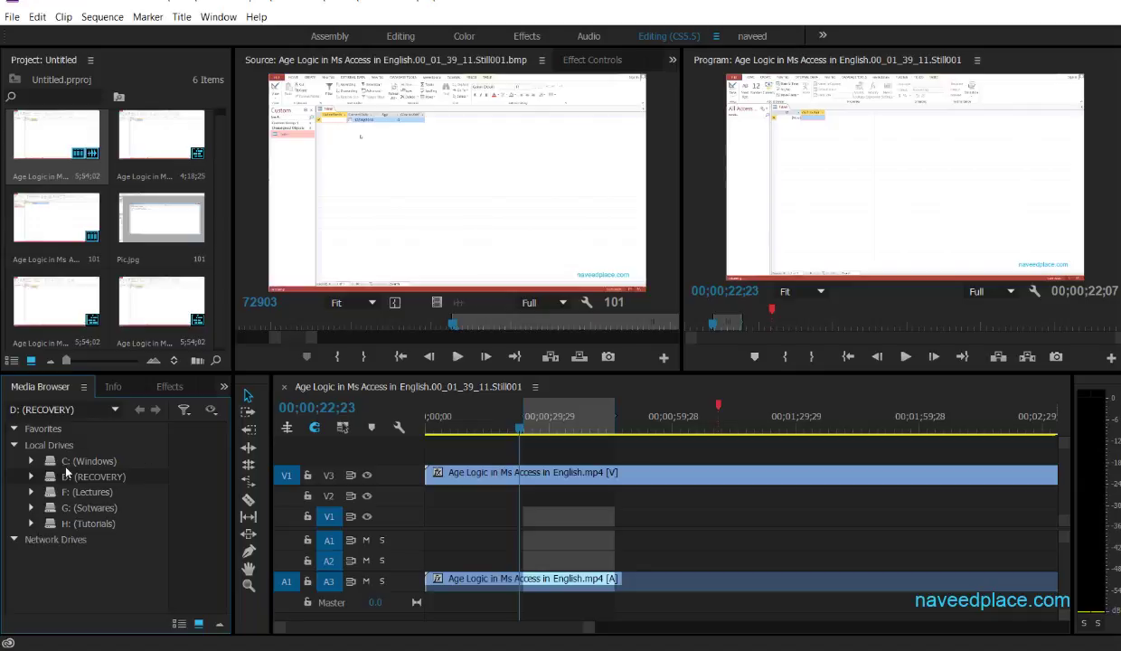
left_click(218, 16)
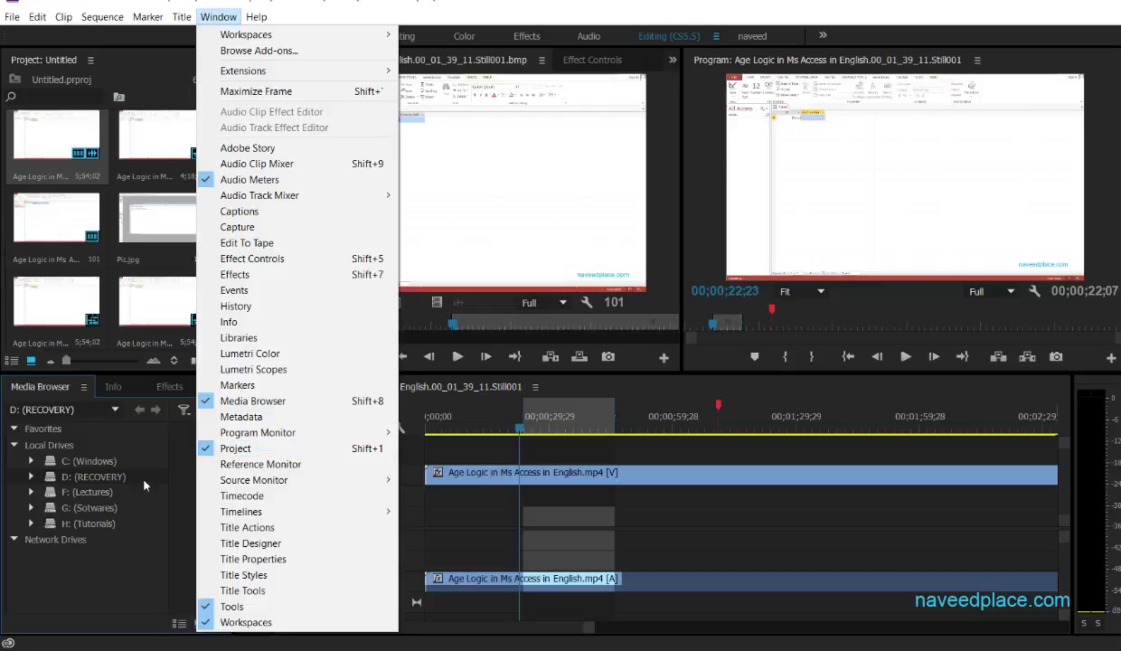
mouse_move(254, 480)
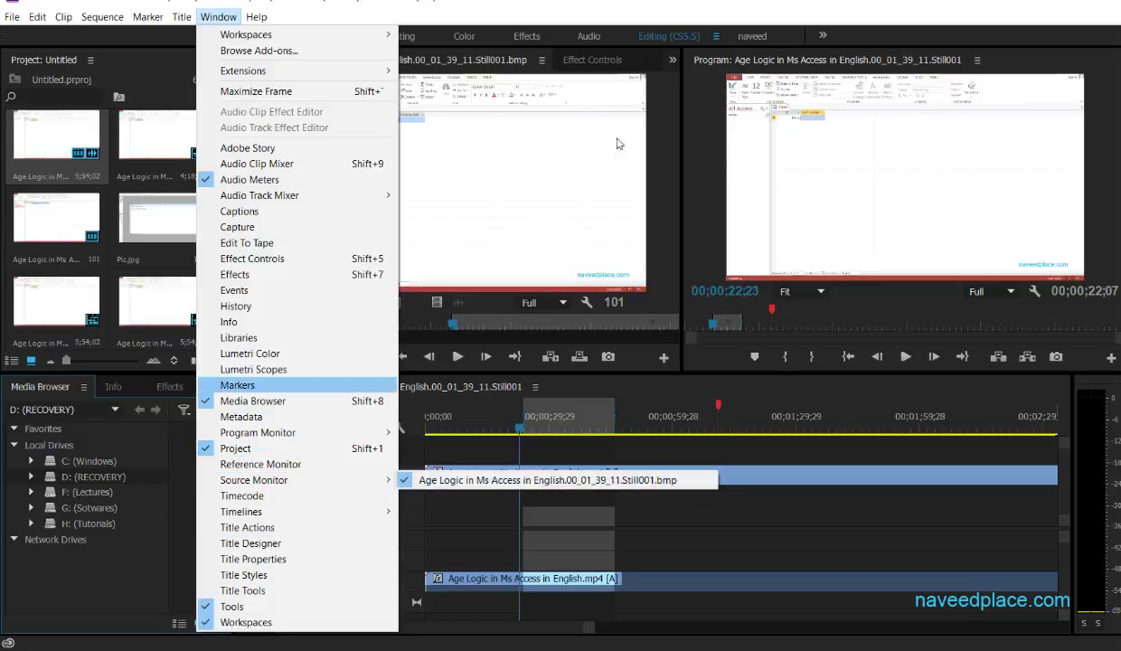
left_click(242, 496)
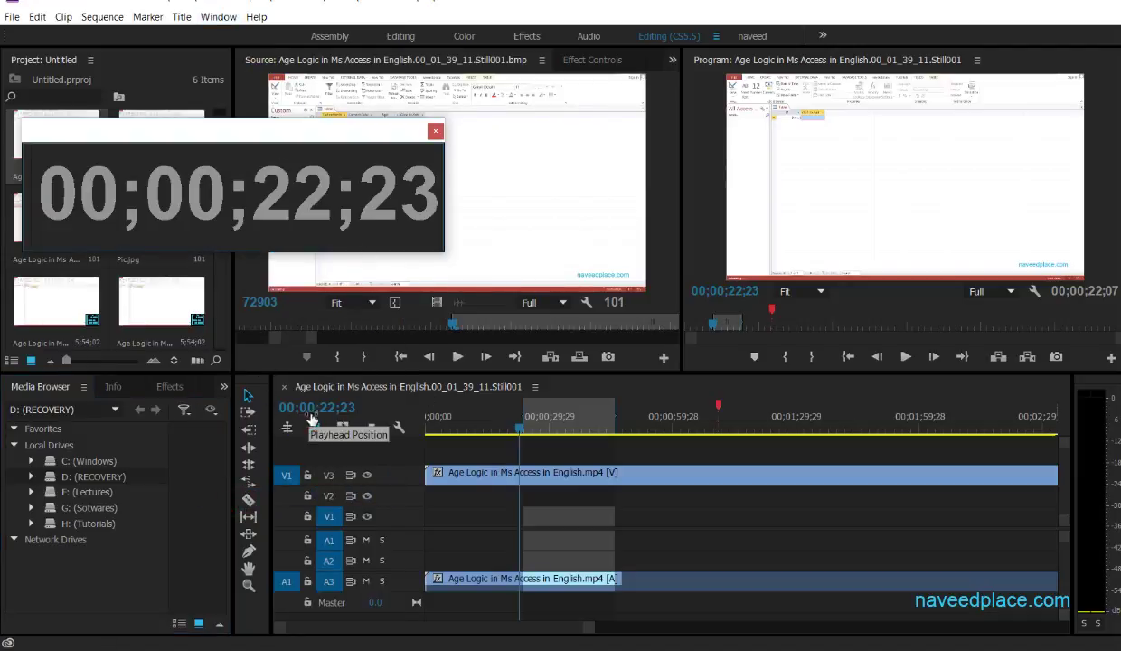
Move the sequence playhead to 00;01;17;11 and close the Timecode window.
key("a")
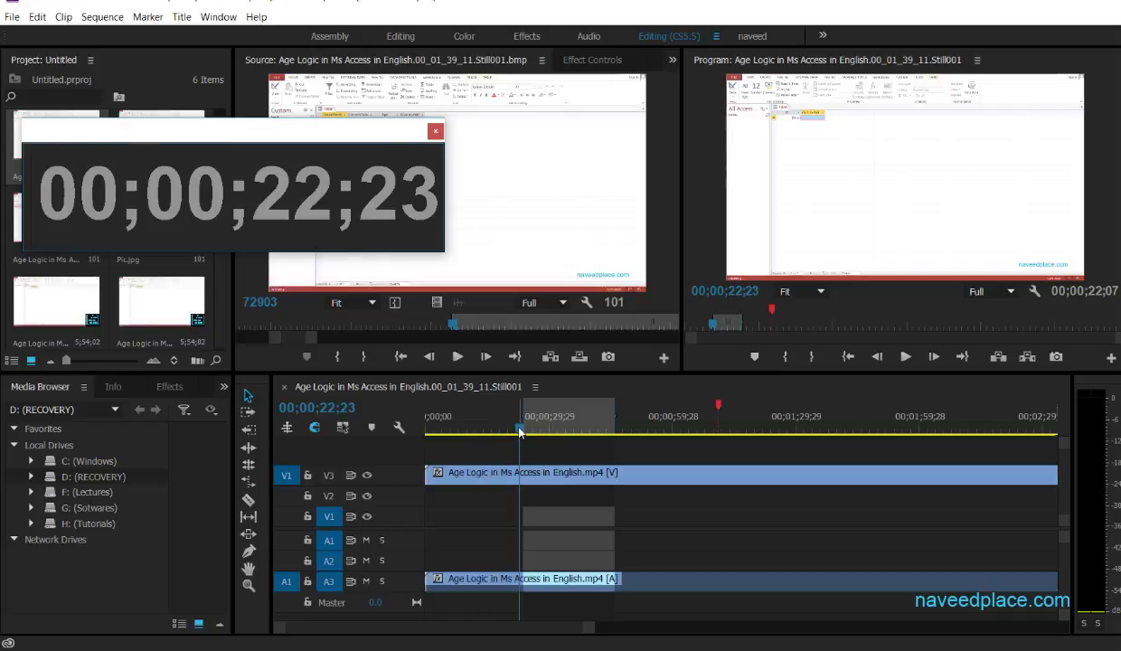
left_click_drag(520, 429, 744, 429)
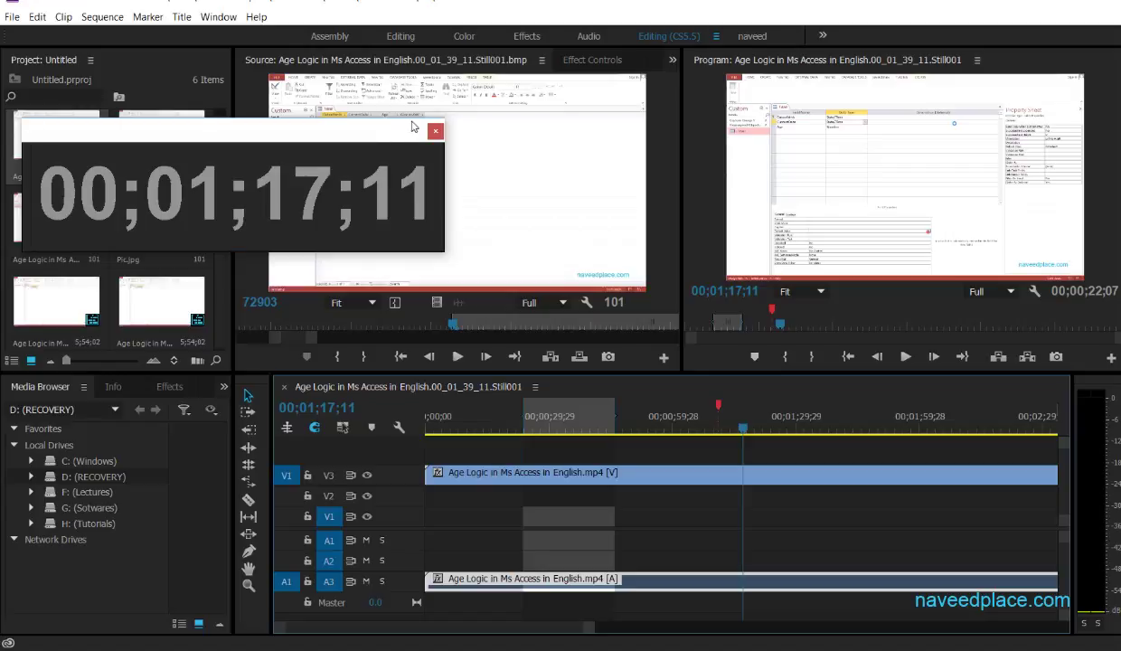
left_click(436, 133)
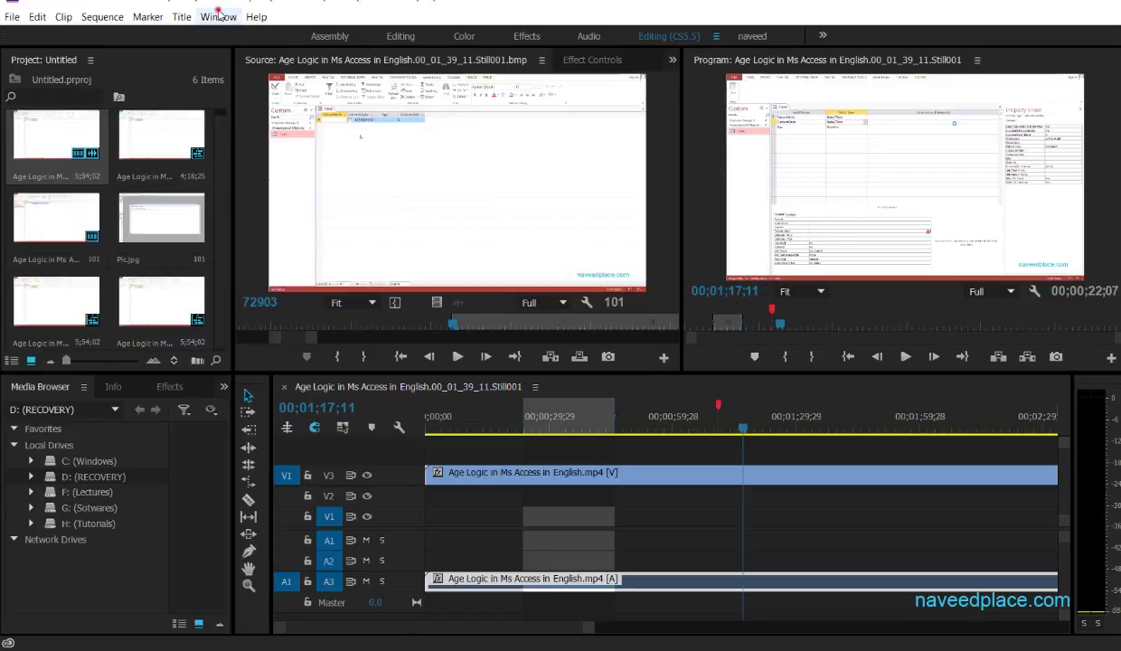
Check the list of open timelines, and move the playhead to 00;00;18;06.
left_click(219, 16)
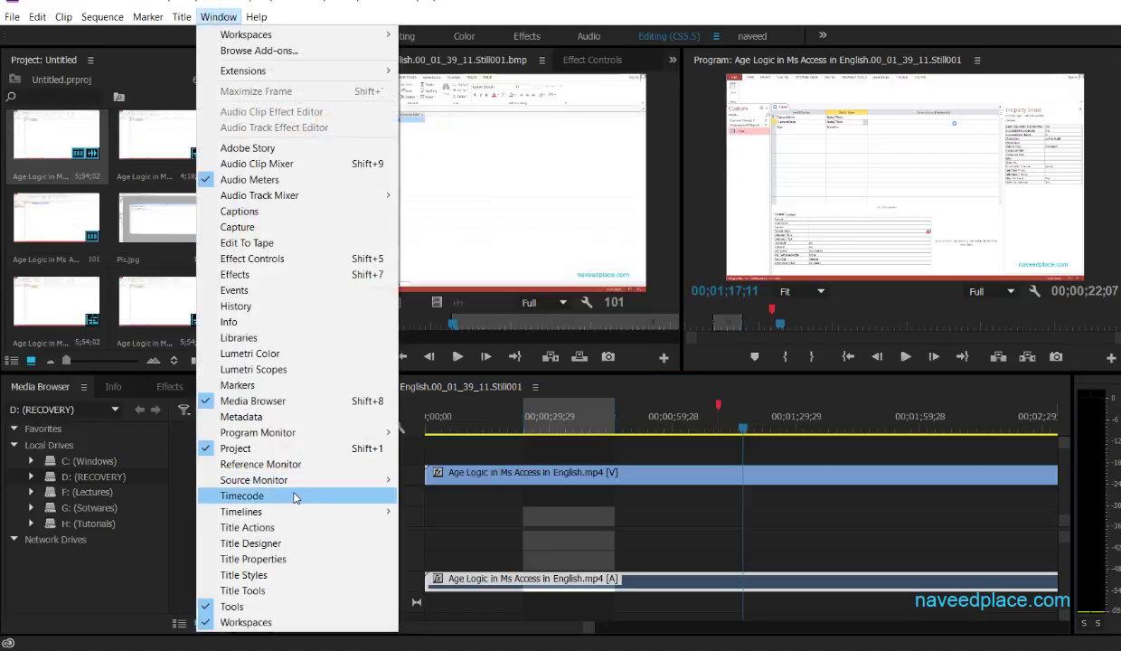
mouse_move(283, 512)
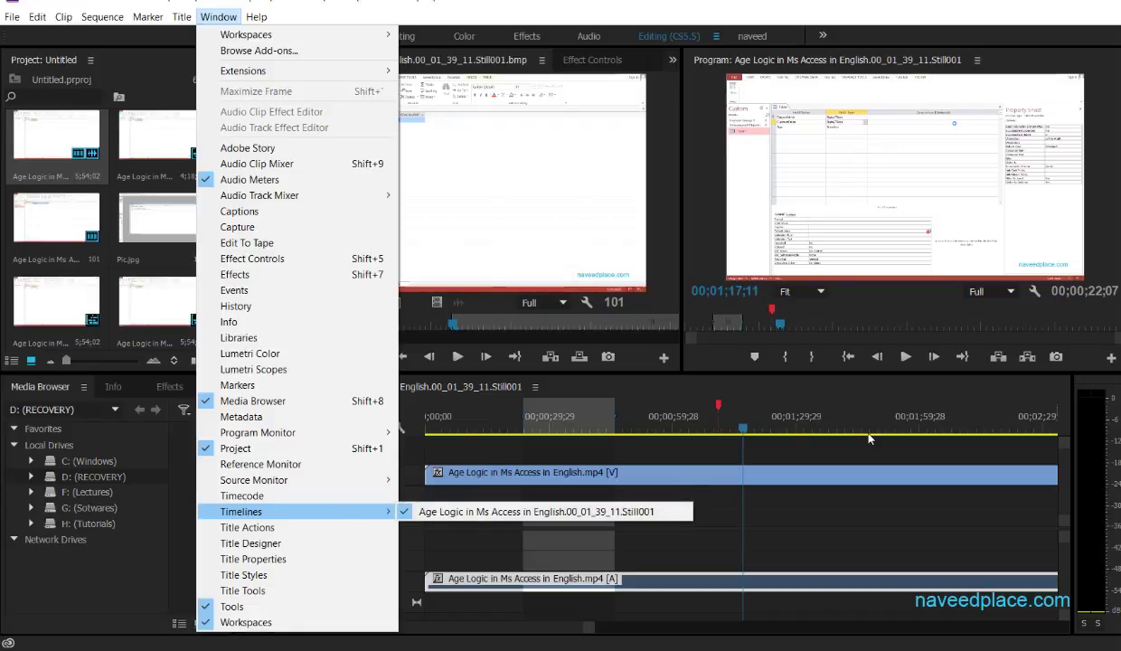
left_click(501, 417)
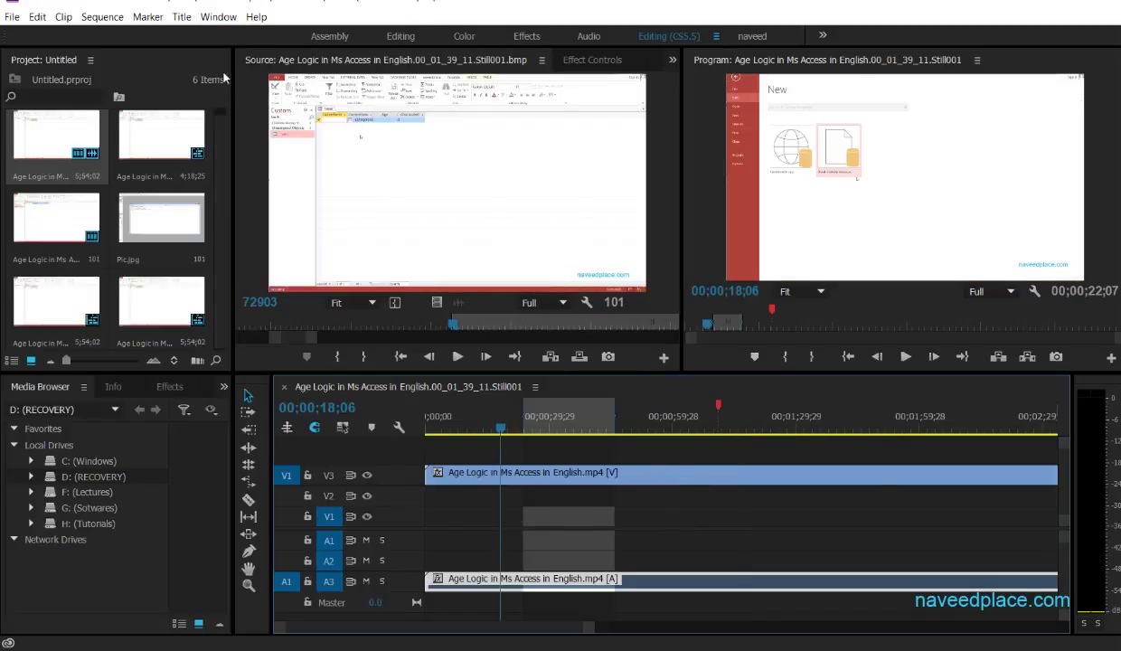
Open the Title Designer to view its title properties and styles, and close the title window.
left_click(218, 16)
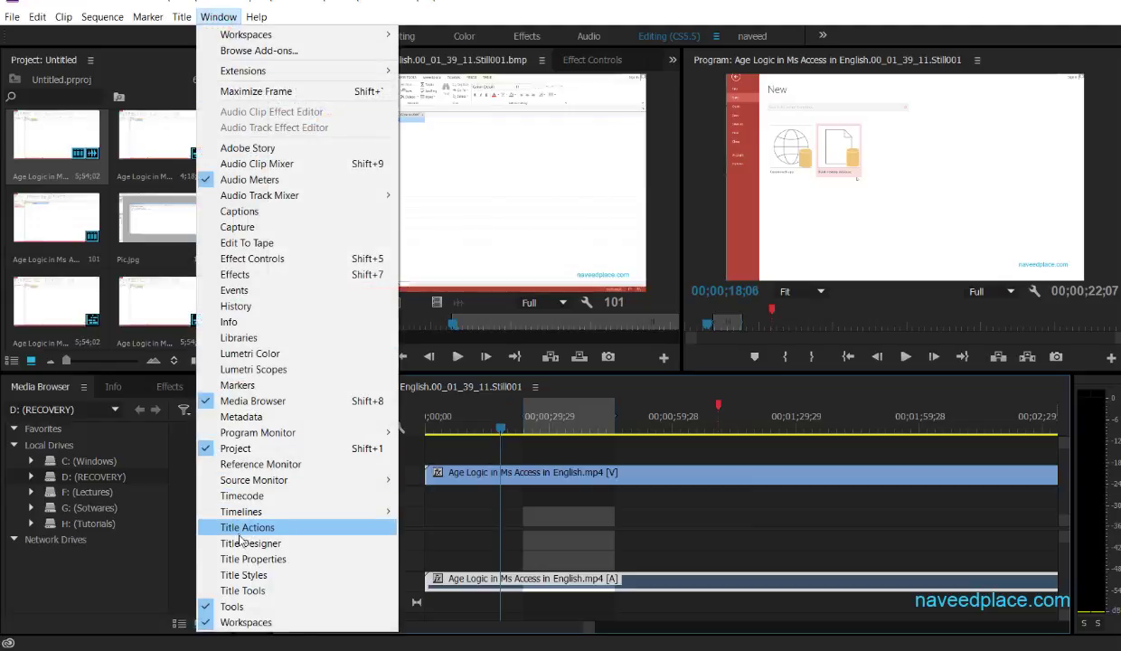
left_click(244, 543)
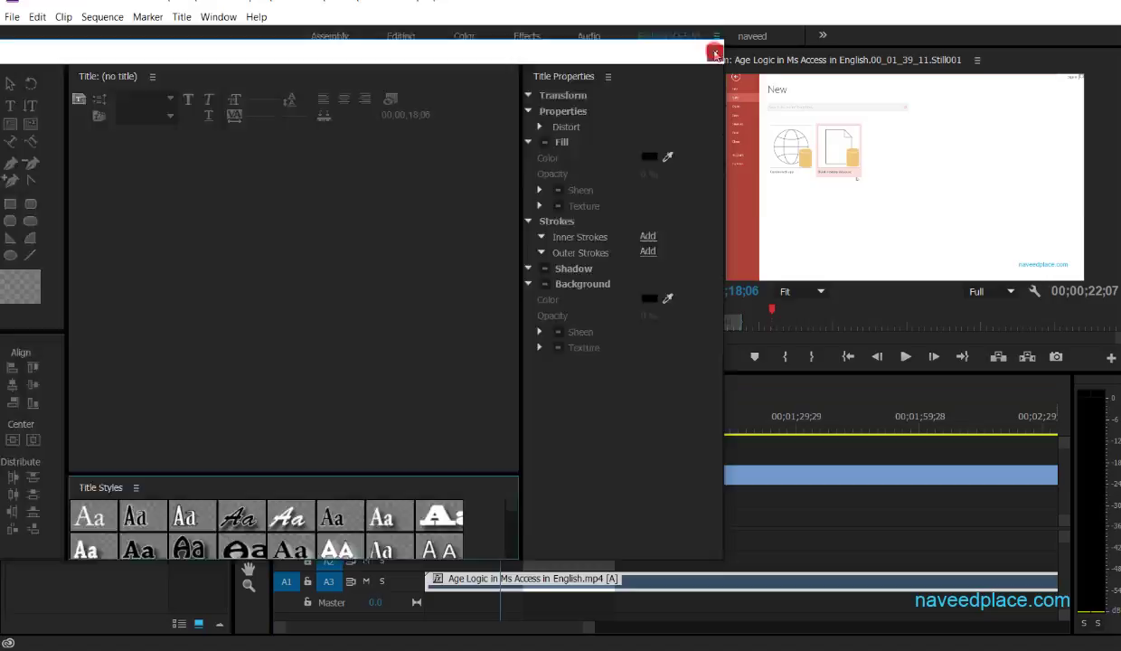
left_click(714, 46)
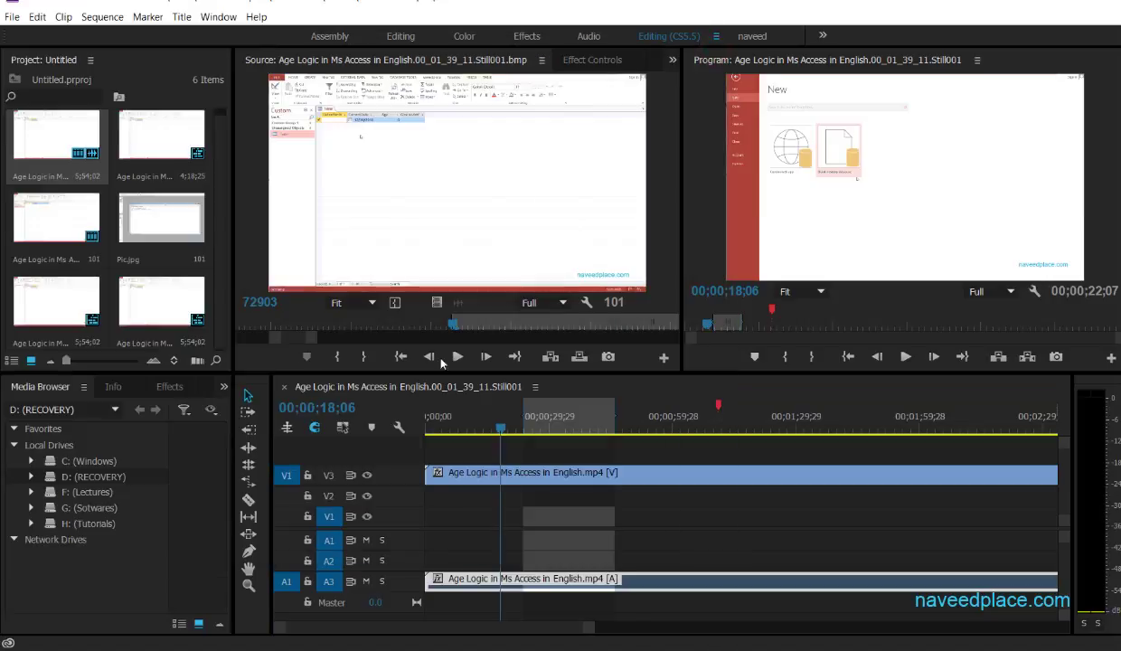
Open the Title Tools to view the drawing, alignment and distribution tools, and close the title window.
left_click(181, 16)
mouse_move(224, 15)
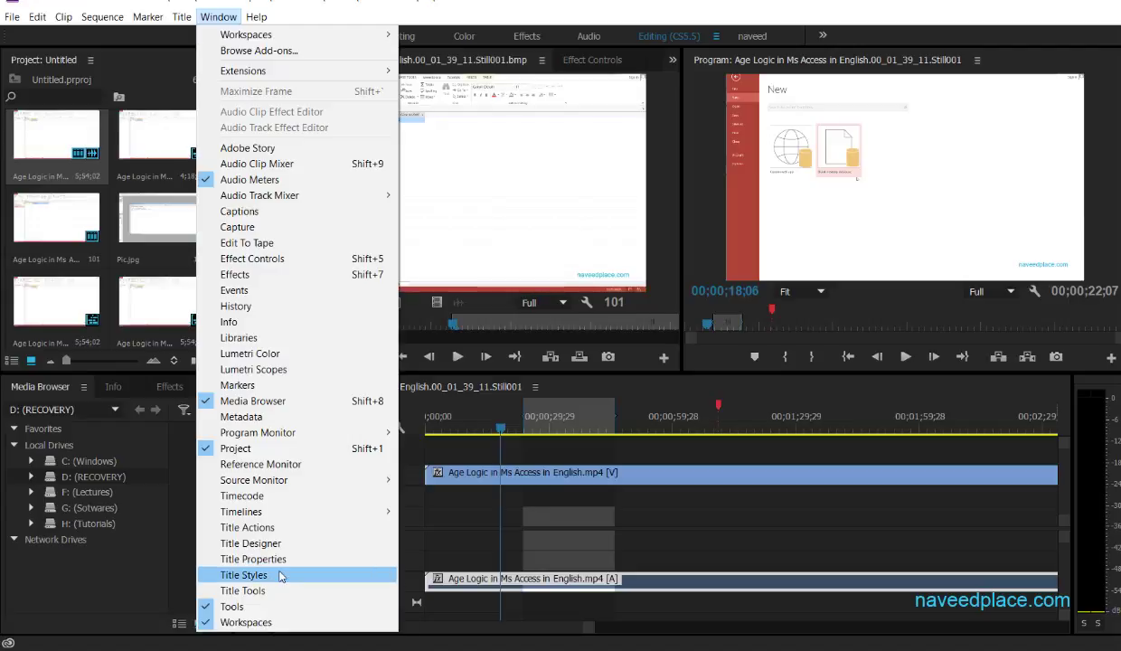
left_click(259, 592)
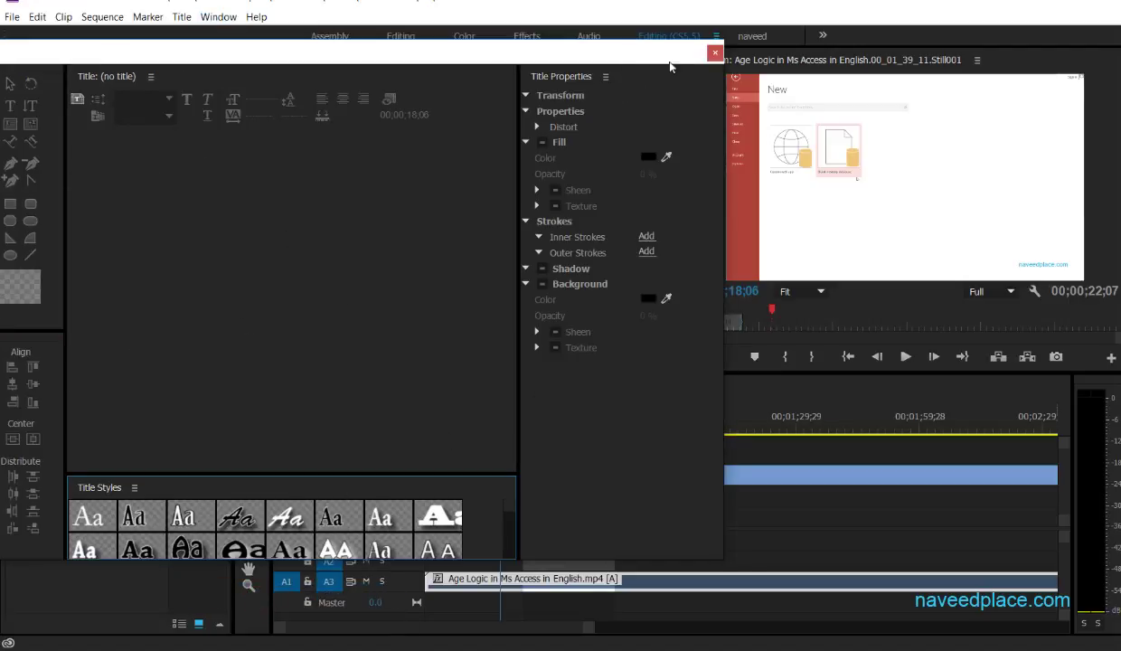
left_click(712, 54)
Bring the Tools panel into focus using its Window command.
left_click(218, 16)
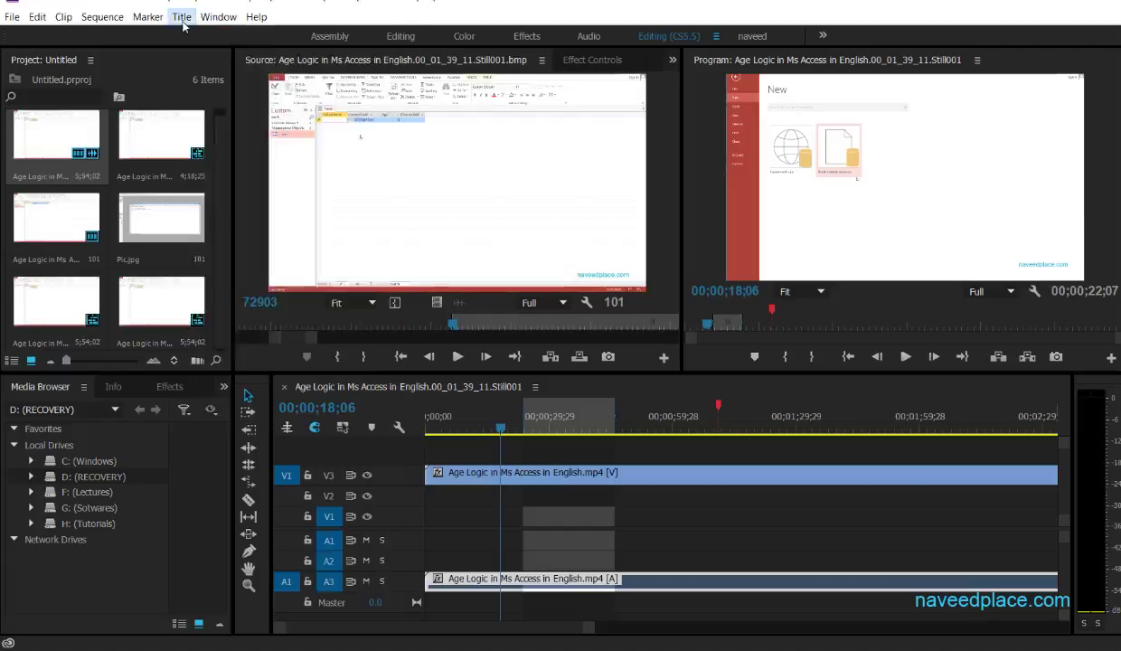
left_click(182, 16)
mouse_move(218, 16)
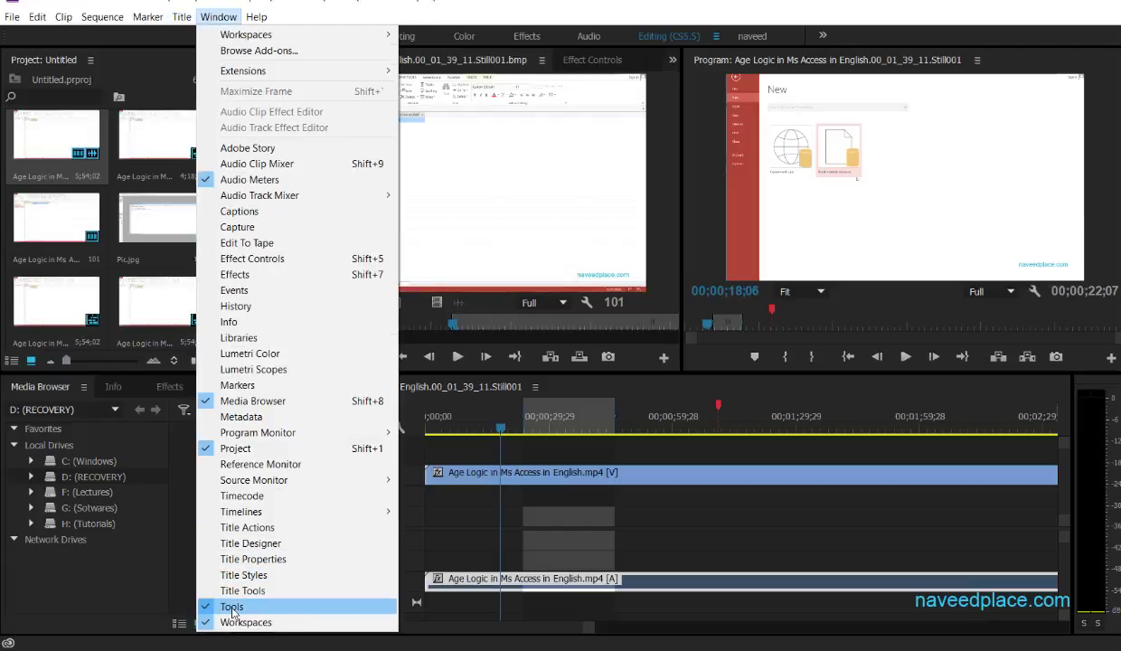
left_click(232, 609)
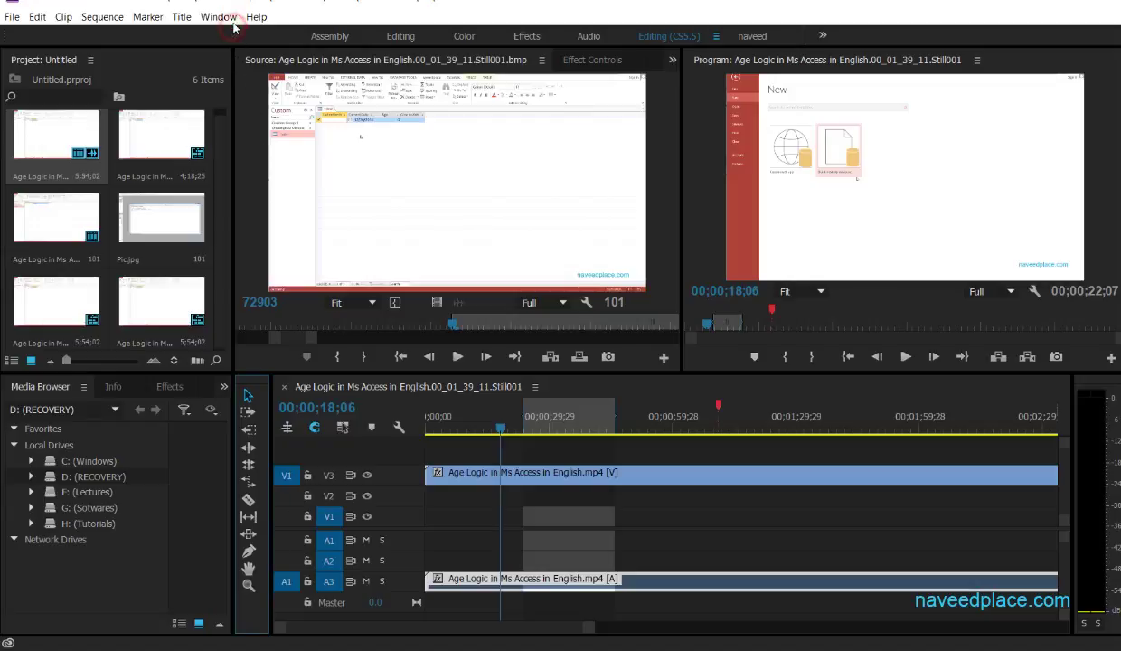
Check the Workspaces display option among the Window commands, and list the available Help commands.
left_click(221, 18)
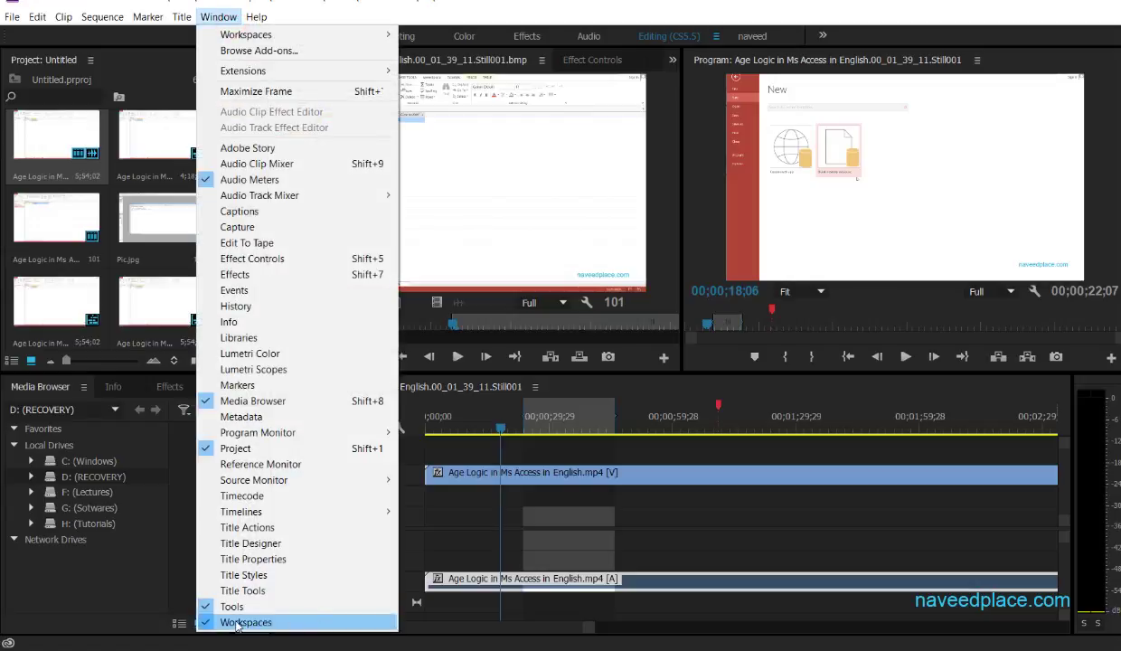
left_click(82, 116)
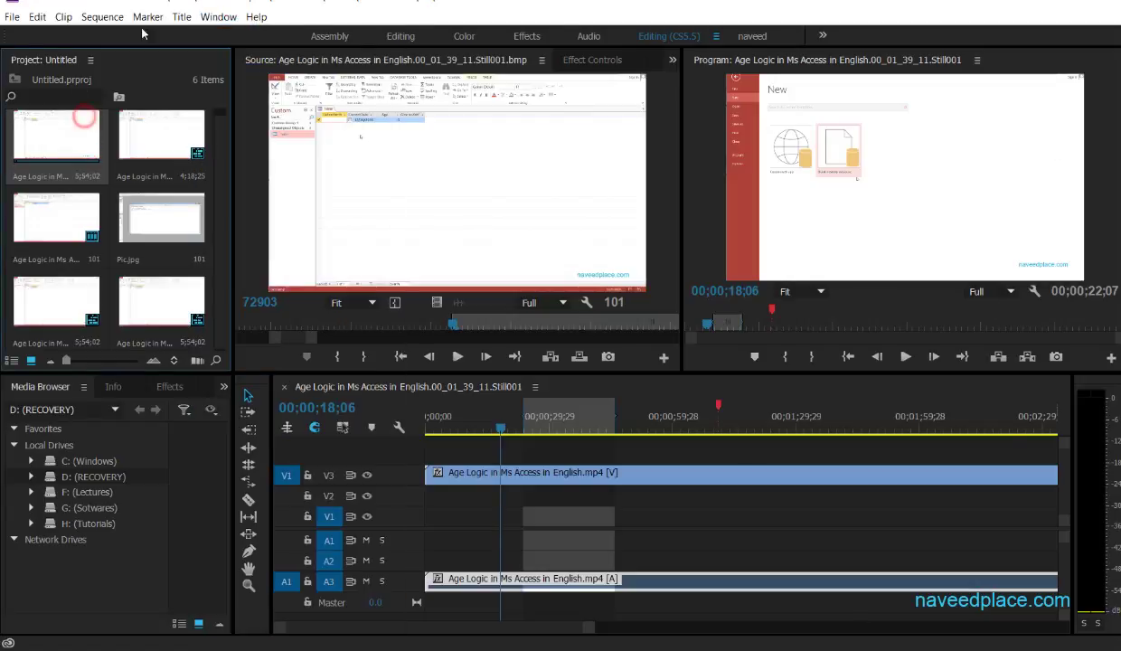
left_click(221, 17)
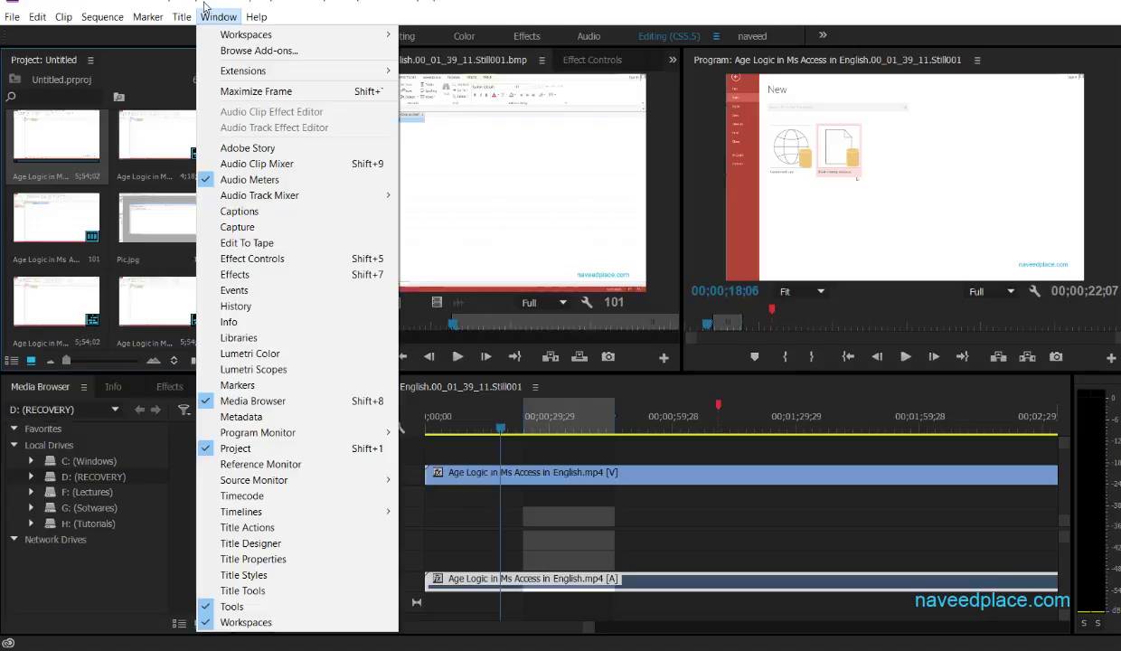
mouse_move(256, 16)
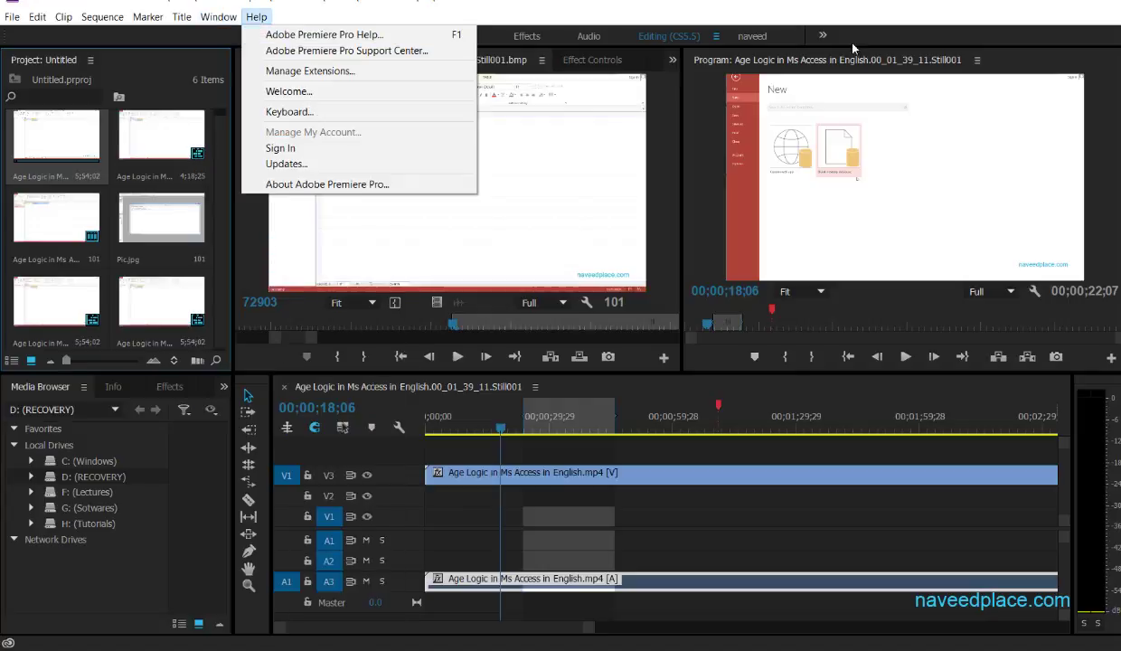